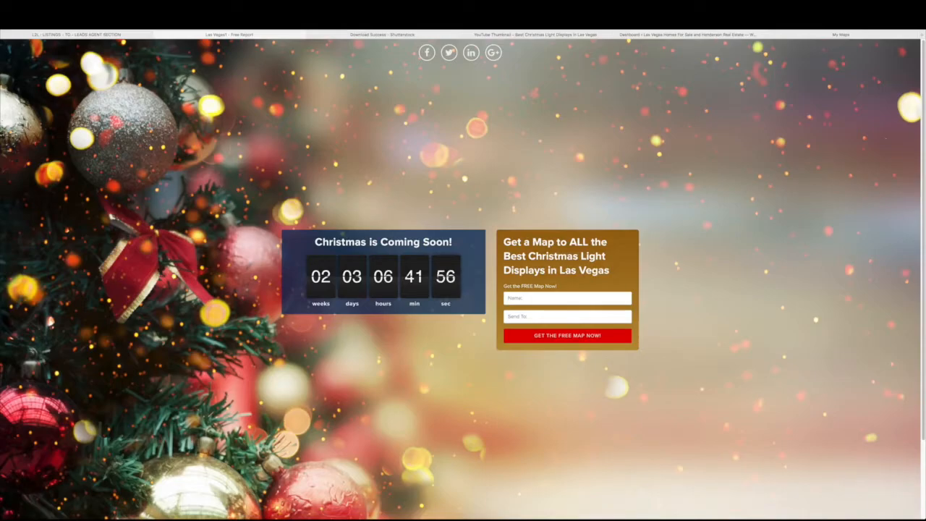
Search the public Las Vegas Homes site for 'christmas lights' using the footer search box
{"action": "left_click", "coordinate": [688, 34]}
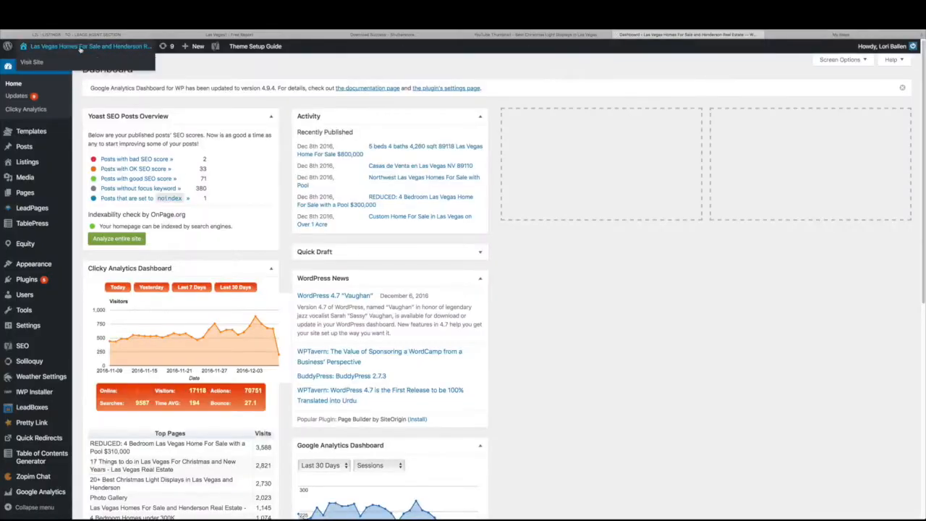
{"action": "scroll", "coordinate": [247, 327], "scroll_direction": "down", "scroll_amount": 20}
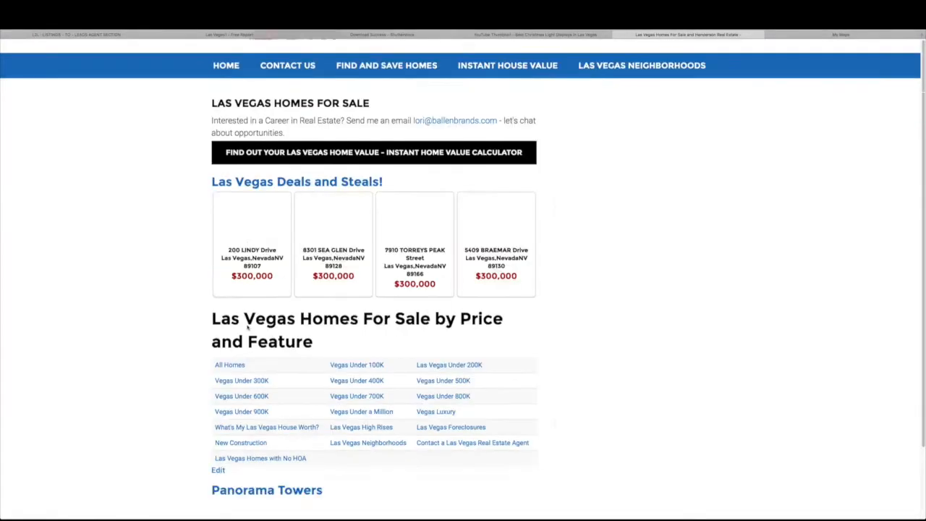
{"action": "scroll", "coordinate": [246, 326], "scroll_direction": "down", "scroll_amount": 15}
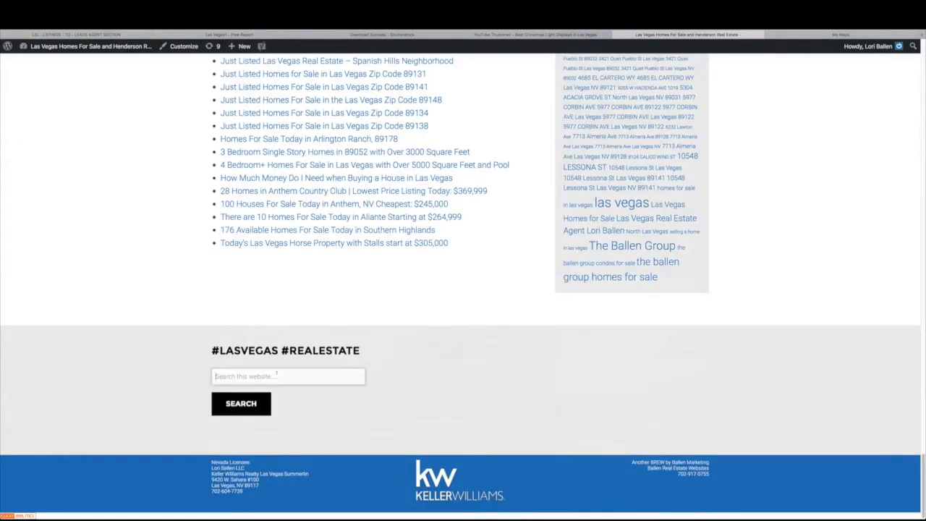
{"action": "left_click", "coordinate": [276, 375]}
{"action": "type", "text": "christmas lights"}
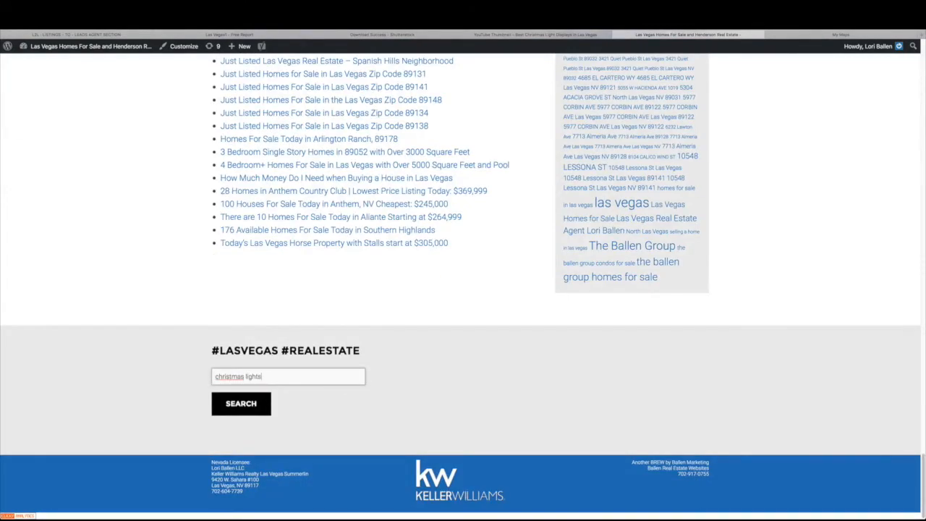
{"action": "key", "text": "Return"}
{"action": "scroll", "coordinate": [469, 319], "scroll_direction": "down", "scroll_amount": 3}
{"action": "scroll", "coordinate": [469, 319], "scroll_direction": "down", "scroll_amount": 3}
{"action": "scroll", "coordinate": [469, 318], "scroll_direction": "down", "scroll_amount": 5}
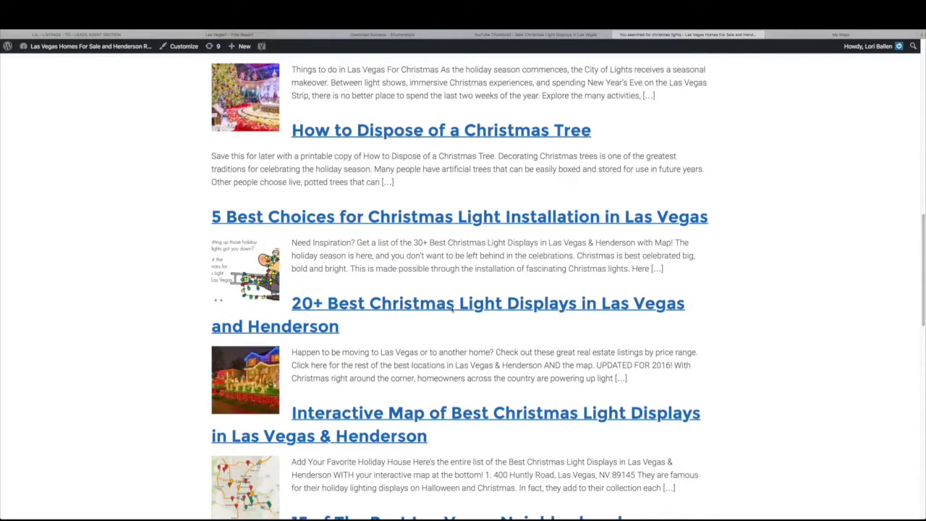
Open the '20+ Best Christmas Light Displays' post and scroll through its content
{"action": "left_click", "coordinate": [452, 308]}
{"action": "scroll", "coordinate": [452, 310], "scroll_direction": "down", "scroll_amount": 7}
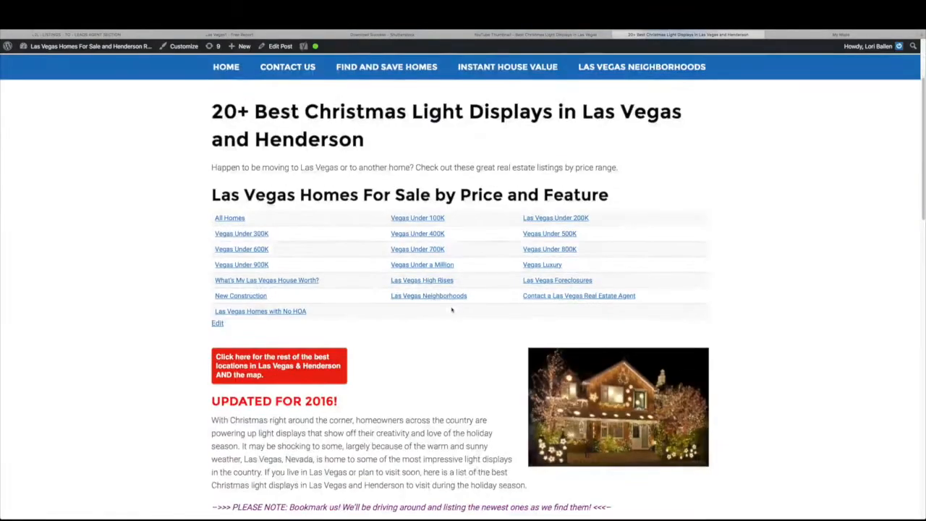
{"action": "scroll", "coordinate": [451, 310], "scroll_direction": "down", "scroll_amount": 4}
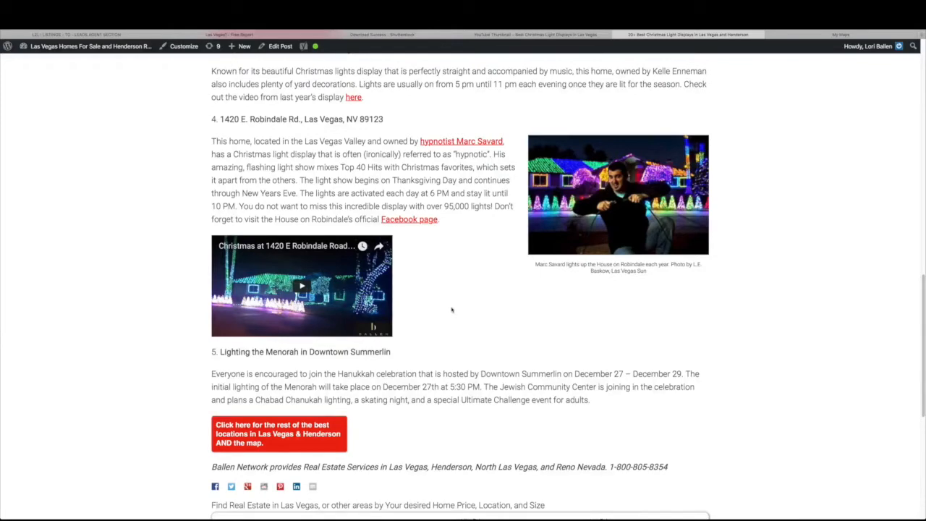
{"action": "scroll", "coordinate": [452, 310], "scroll_direction": "down", "scroll_amount": 1}
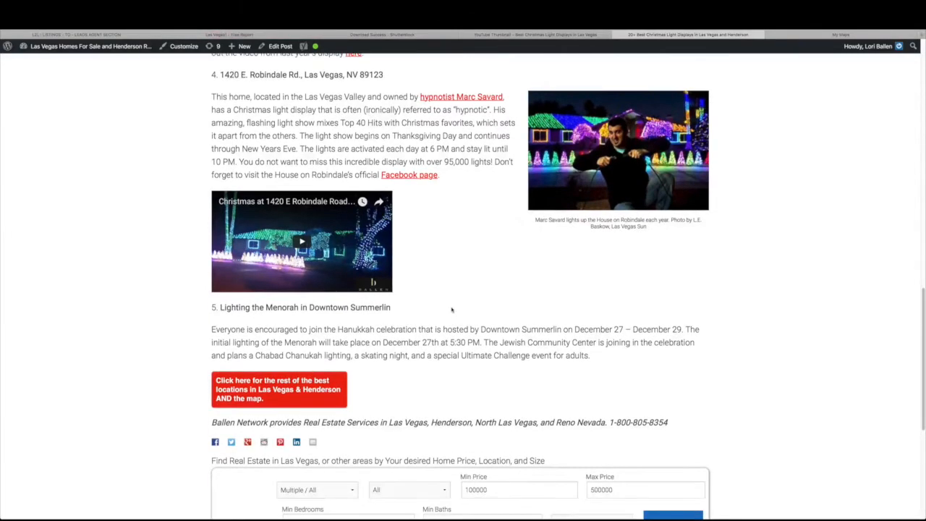
{"action": "scroll", "coordinate": [452, 310], "scroll_direction": "up", "scroll_amount": 3}
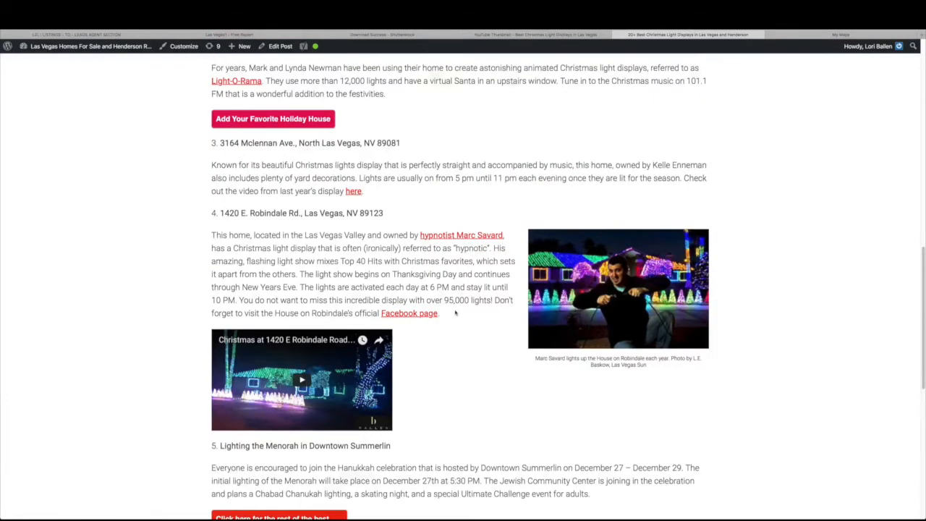
{"action": "scroll", "coordinate": [455, 313], "scroll_direction": "up", "scroll_amount": 2}
{"action": "scroll", "coordinate": [456, 311], "scroll_direction": "down", "scroll_amount": 4}
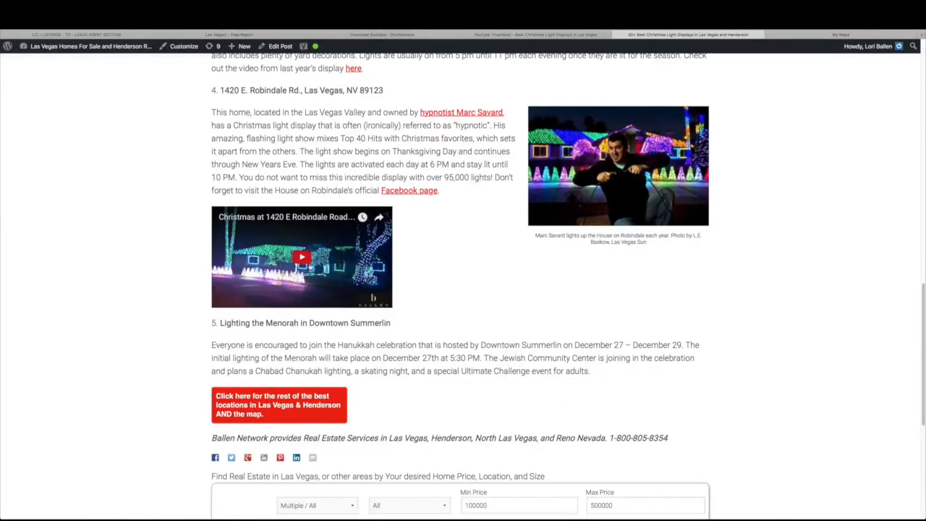
{"action": "scroll", "coordinate": [637, 190], "scroll_direction": "up", "scroll_amount": 3}
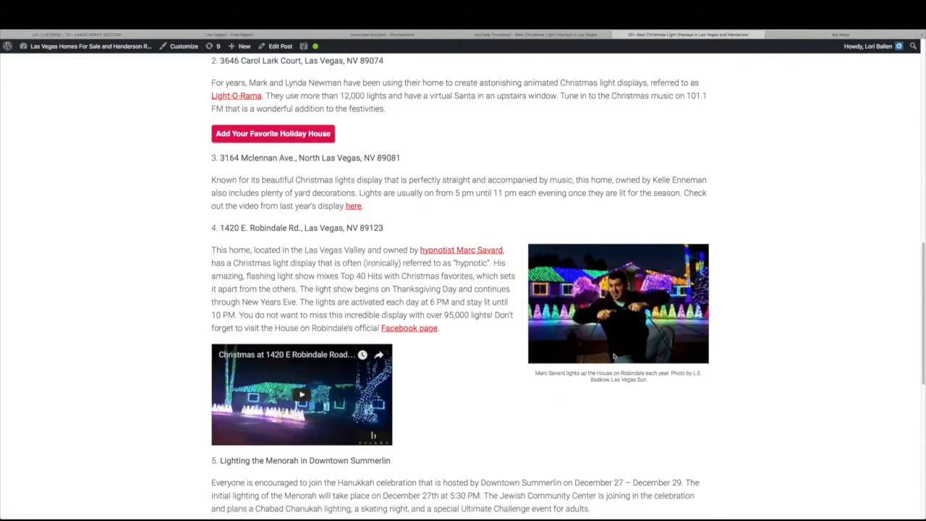
{"action": "scroll", "coordinate": [614, 356], "scroll_direction": "down", "scroll_amount": 2}
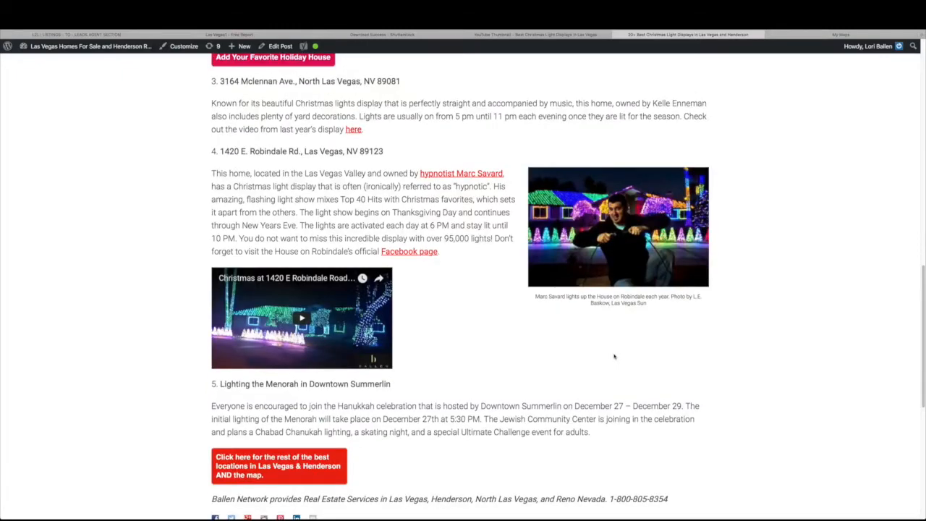
{"action": "scroll", "coordinate": [528, 368], "scroll_direction": "down", "scroll_amount": 1}
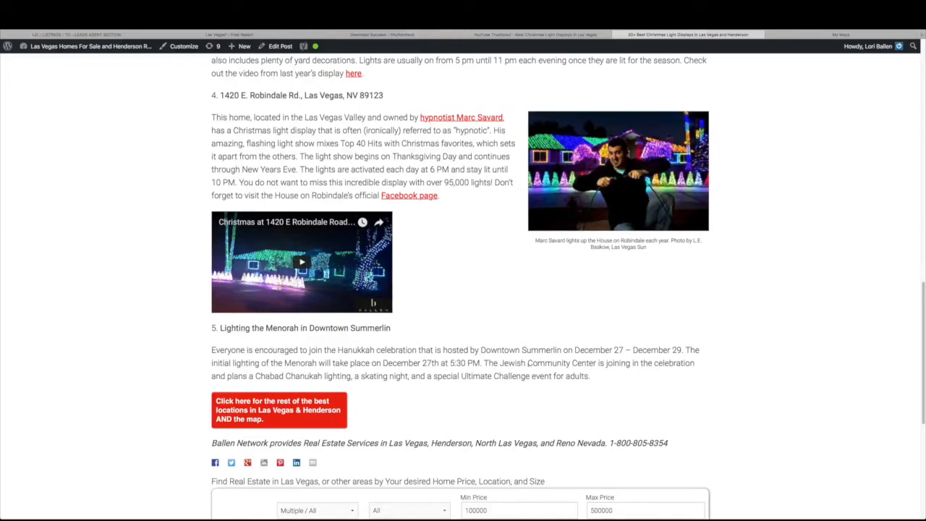
Finish reviewing the post, then check the Christmas map landing page and L2L customize form
{"action": "scroll", "coordinate": [529, 363], "scroll_direction": "up", "scroll_amount": 15}
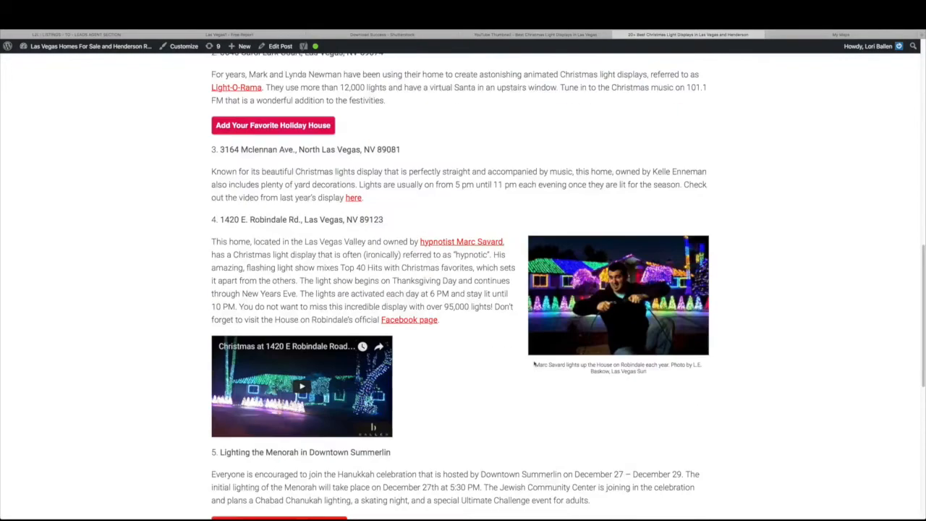
{"action": "scroll", "coordinate": [456, 399], "scroll_direction": "down", "scroll_amount": 15}
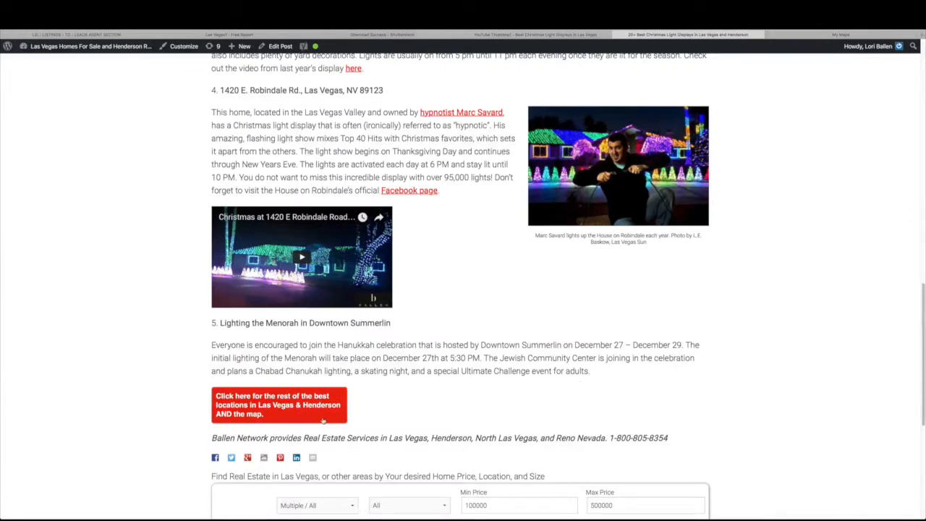
{"action": "left_click", "coordinate": [234, 34]}
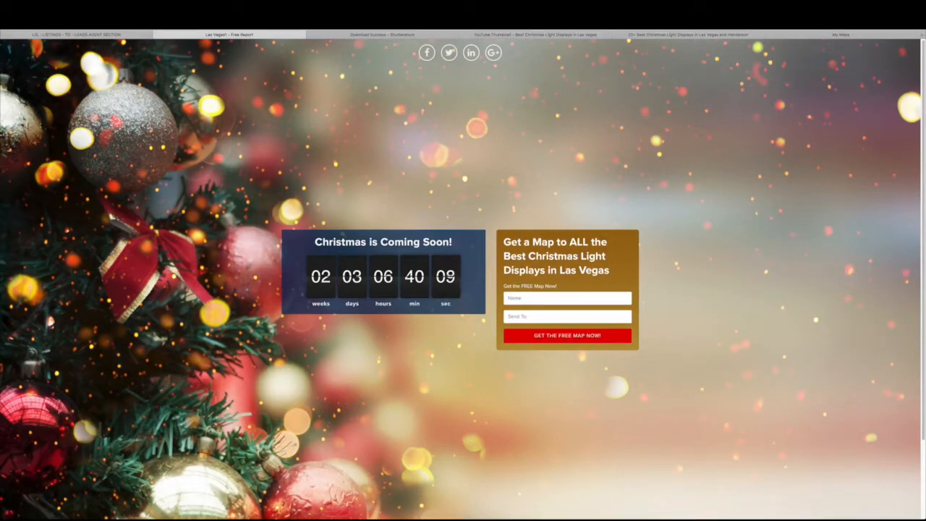
{"action": "left_click", "coordinate": [101, 34]}
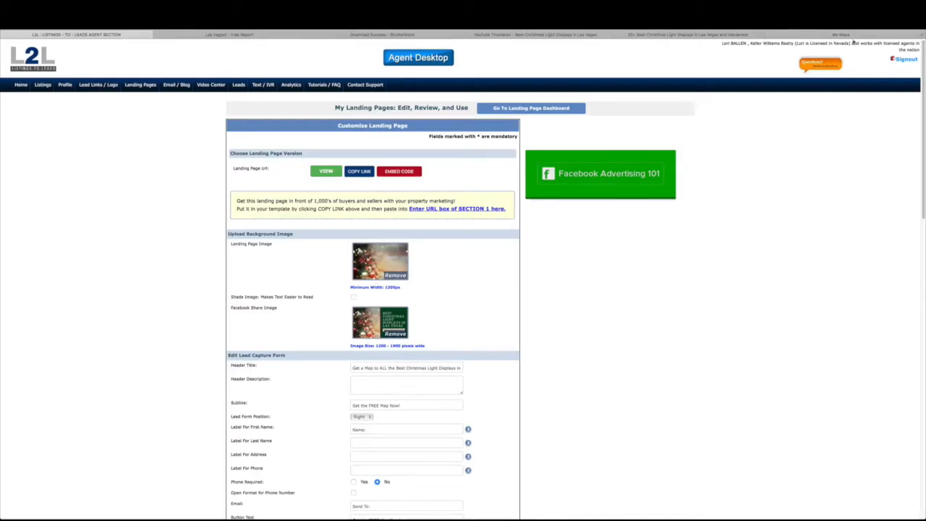
Load the Lori's Links page in a new browser tab
{"action": "left_click", "coordinate": [884, 35]}
{"action": "left_click", "coordinate": [922, 35]}
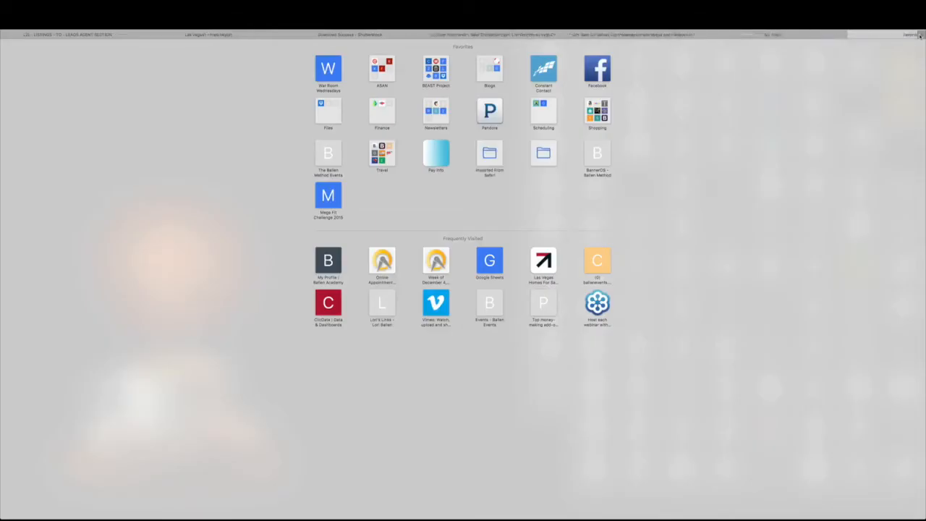
{"action": "type", "text": "lorislinks"}
{"action": "key", "text": "Return"}
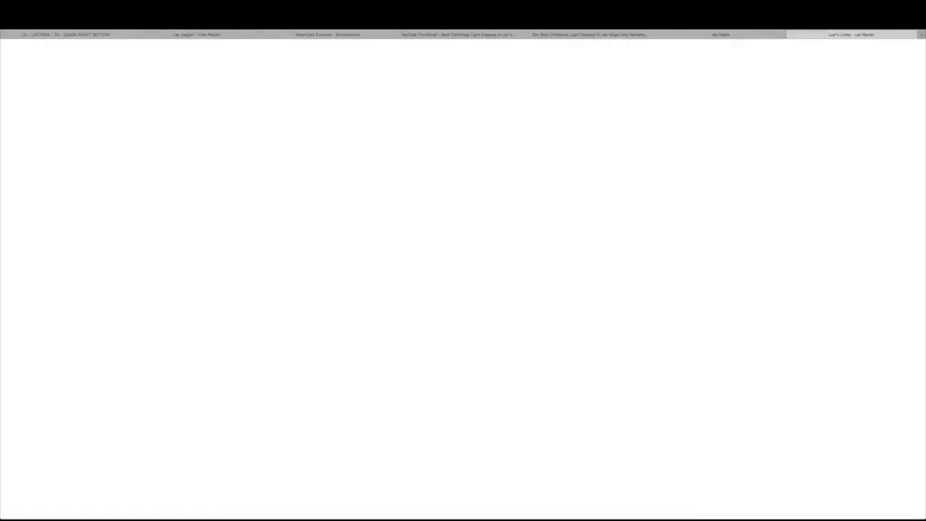
{"action": "scroll", "coordinate": [513, 328], "scroll_direction": "down", "scroll_amount": 3}
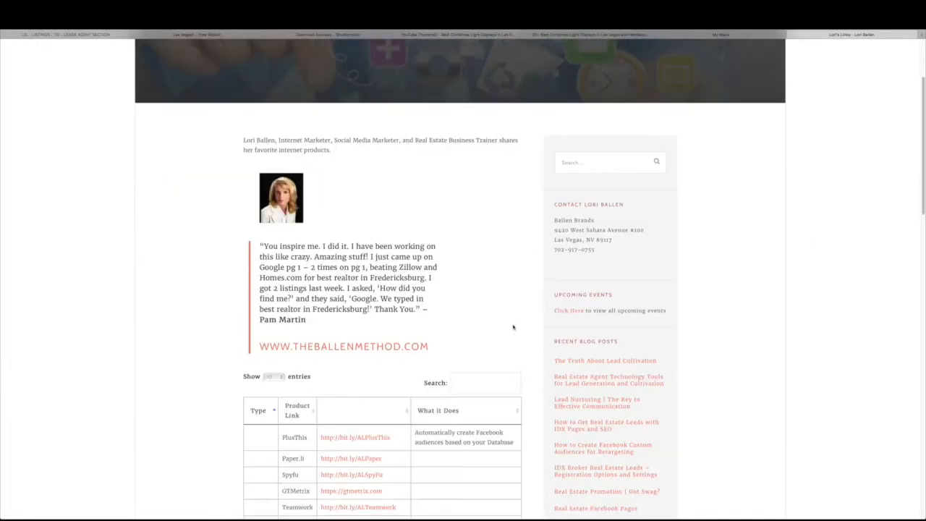
Filter the Lori's Links table by 'list' to find Listings To Leads, then return to L2L
{"action": "left_click", "coordinate": [479, 381]}
{"action": "type", "text": "listings"}
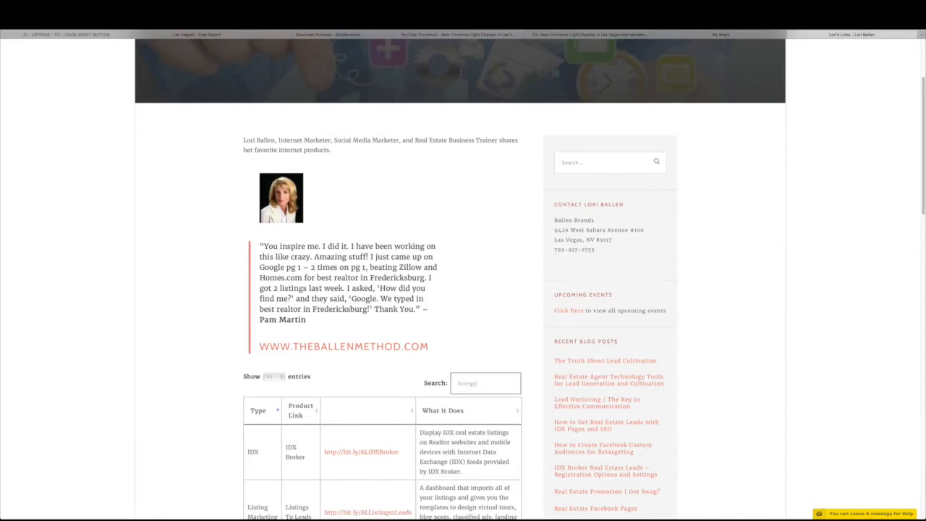
{"action": "scroll", "coordinate": [463, 289], "scroll_direction": "down", "scroll_amount": 3}
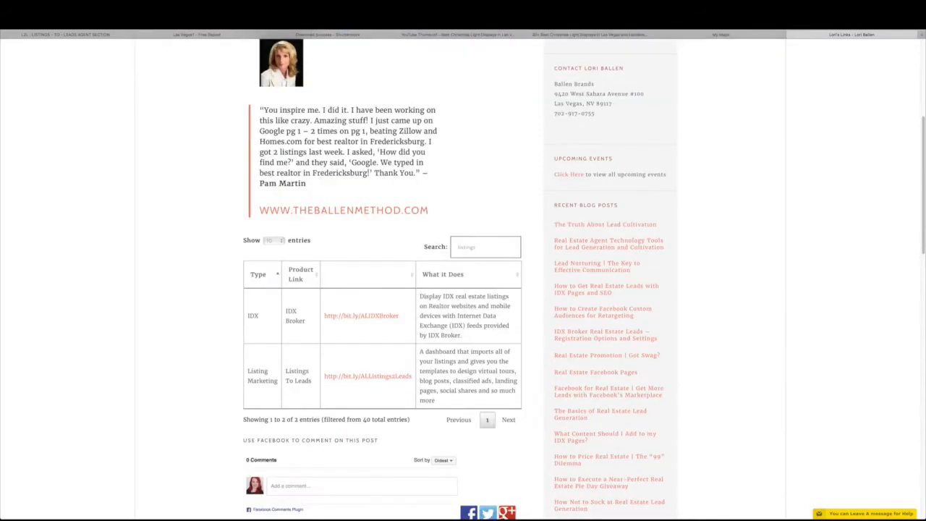
{"action": "scroll", "coordinate": [454, 277], "scroll_direction": "down", "scroll_amount": 1}
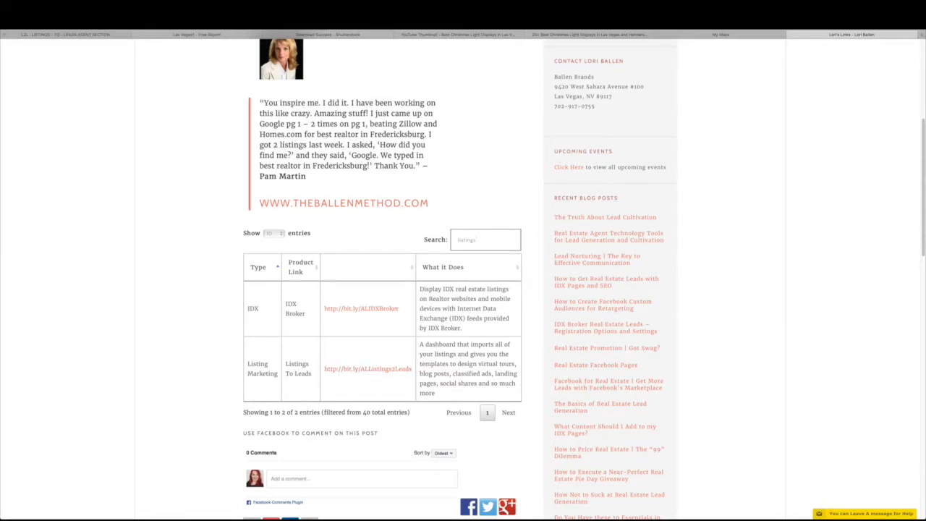
{"action": "left_click", "coordinate": [83, 35]}
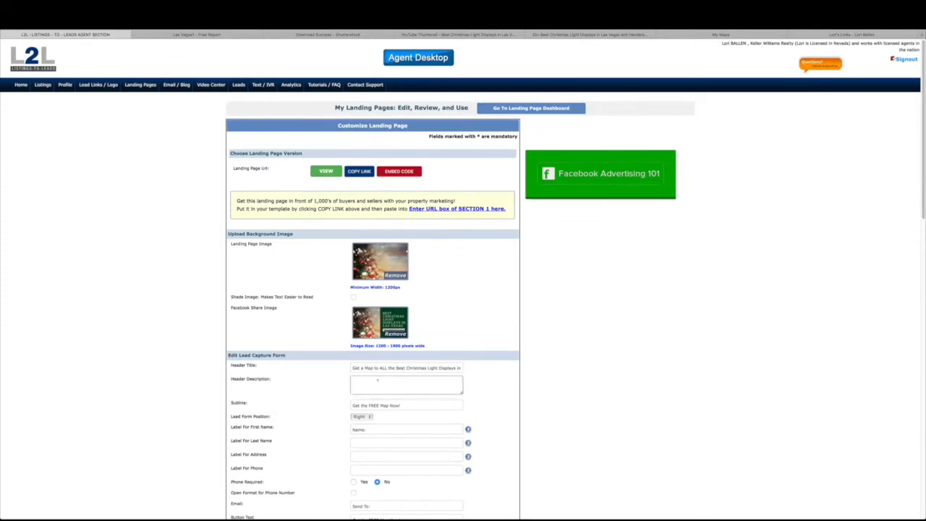
Open the L2L Landing Pages dashboard in a new tab
{"action": "scroll", "coordinate": [359, 262], "scroll_direction": "down", "scroll_amount": 3}
{"action": "scroll", "coordinate": [358, 257], "scroll_direction": "up", "scroll_amount": 3}
{"action": "right_click", "coordinate": [149, 88]}
{"action": "left_click", "coordinate": [160, 89]}
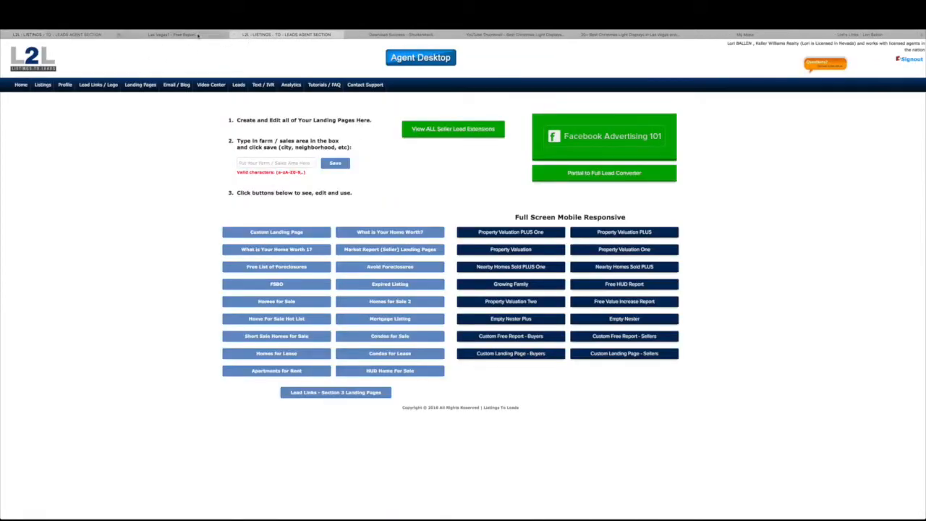
{"action": "left_click", "coordinate": [123, 34]}
{"action": "left_click", "coordinate": [265, 35]}
Open the Custom Free Report - Buyers landing page list
{"action": "mouse_move", "coordinate": [502, 340]}
{"action": "left_click_drag", "start_coordinate": [509, 218], "coordinate": [634, 221]}
{"action": "left_click", "coordinate": [765, 320]}
{"action": "mouse_move", "coordinate": [529, 341]}
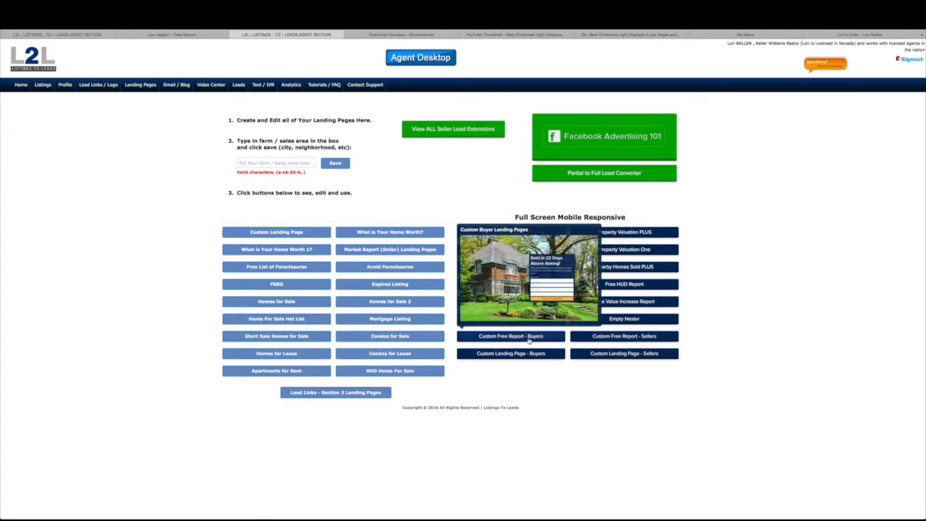
{"action": "left_click", "coordinate": [551, 338]}
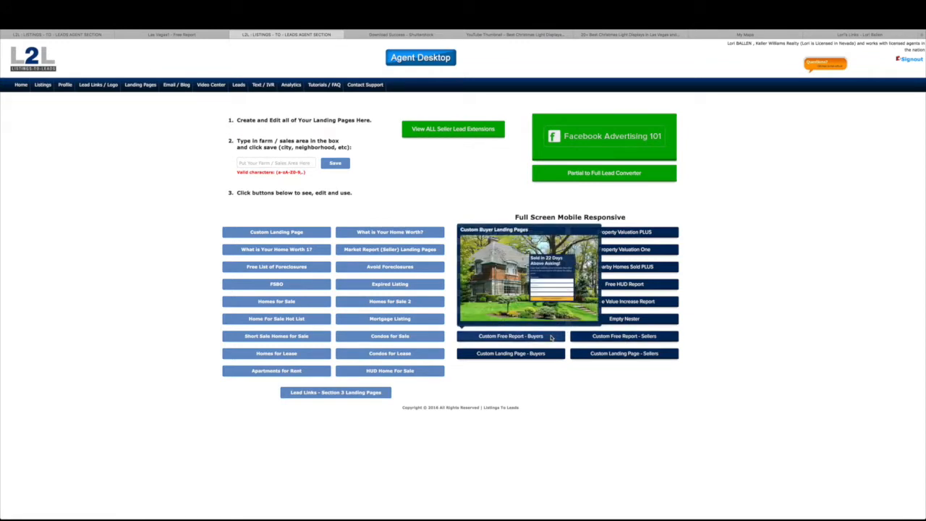
Close the old landing page customization tab and return to the FREE REPORT - BUYERS list
{"action": "left_click", "coordinate": [79, 34]}
{"action": "left_click", "coordinate": [6, 35]}
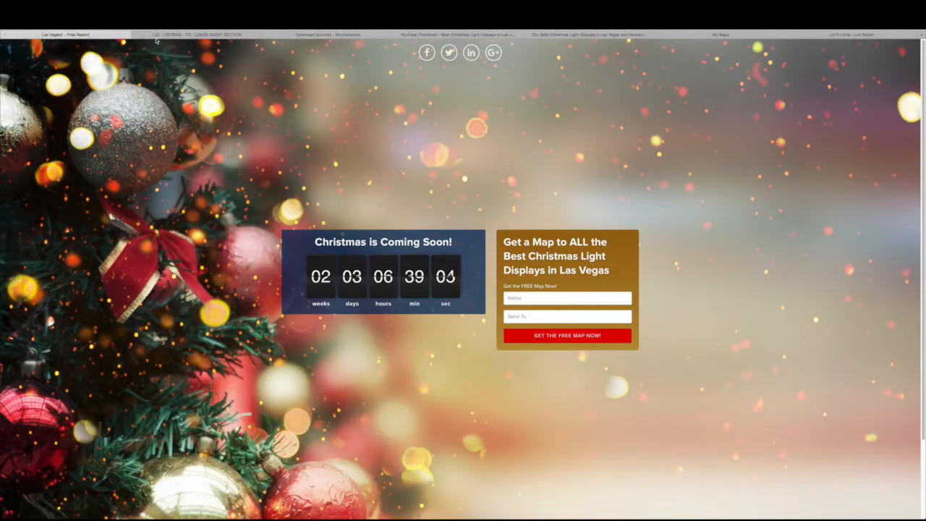
{"action": "left_click", "coordinate": [164, 35]}
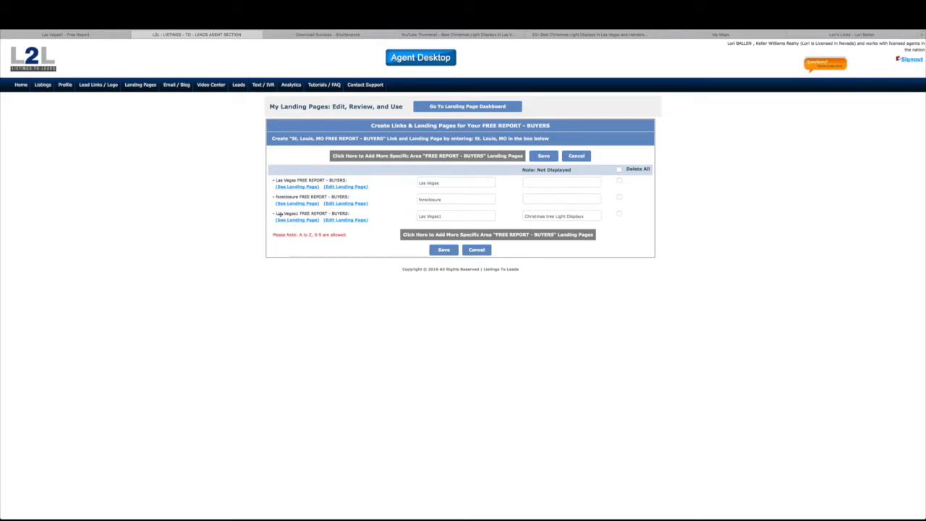
Compare the Las Vegas and Las Vegas1 area names, then edit the Las Vegas1 landing page
{"action": "left_click", "coordinate": [444, 215]}
{"action": "left_click_drag", "start_coordinate": [444, 215], "coordinate": [406, 211]}
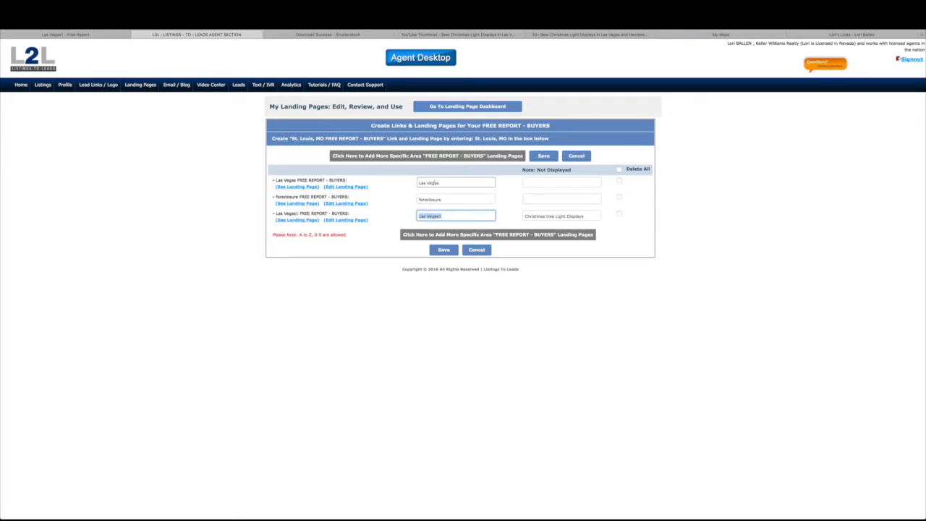
{"action": "left_click", "coordinate": [435, 184]}
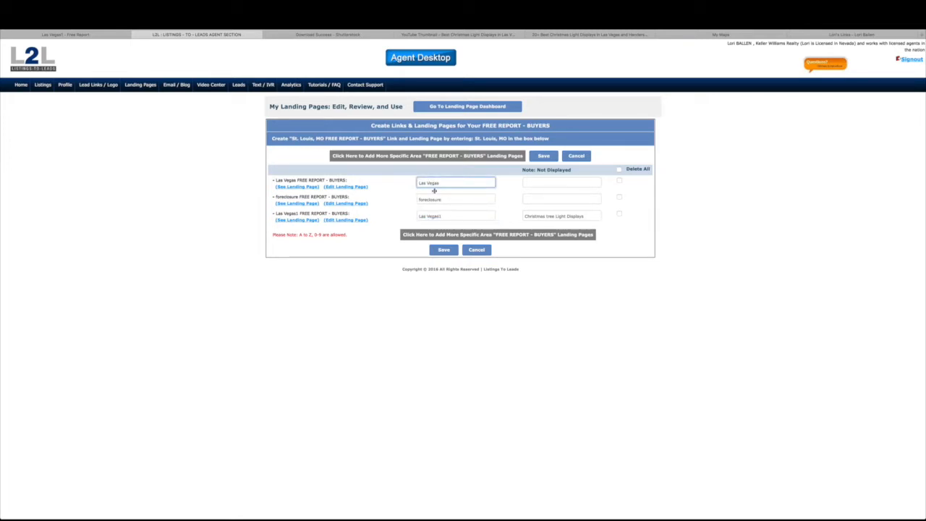
{"action": "left_click", "coordinate": [441, 217]}
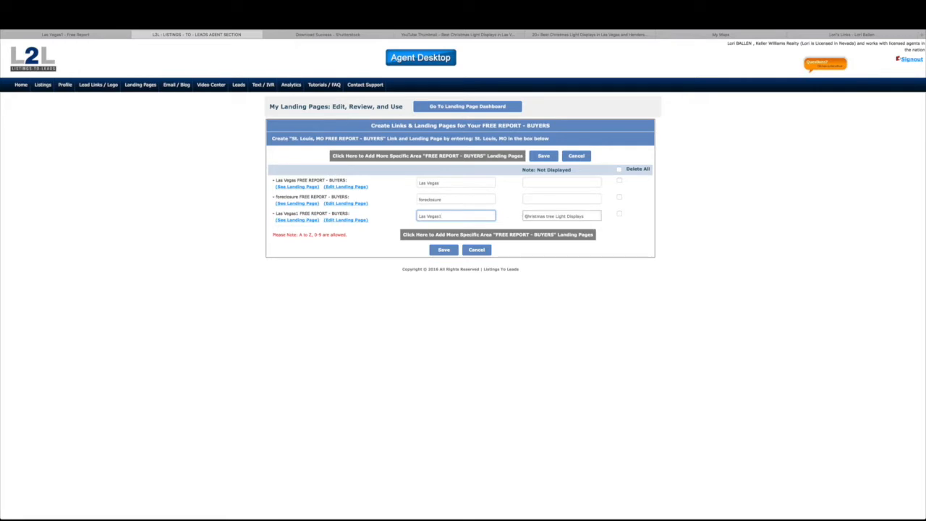
{"action": "left_click", "coordinate": [583, 216]}
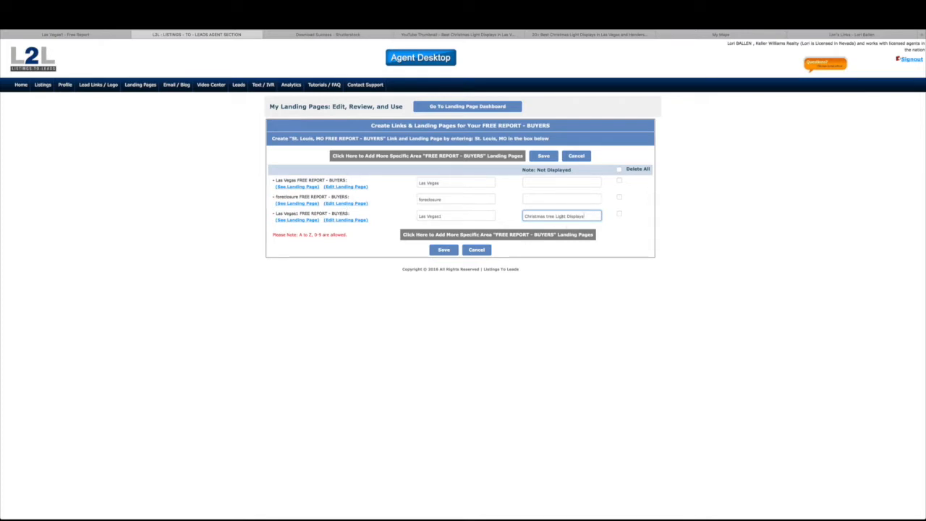
{"action": "left_click", "coordinate": [349, 221]}
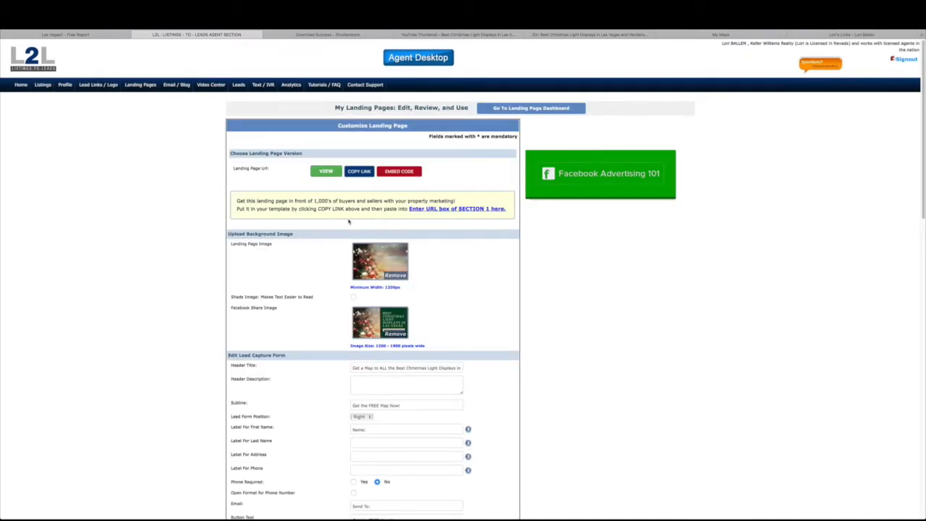
Highlight the Landing Page Image setting and its 1200px minimum width, then go to Shutterstock
{"action": "scroll", "coordinate": [348, 222], "scroll_direction": "down", "scroll_amount": 1}
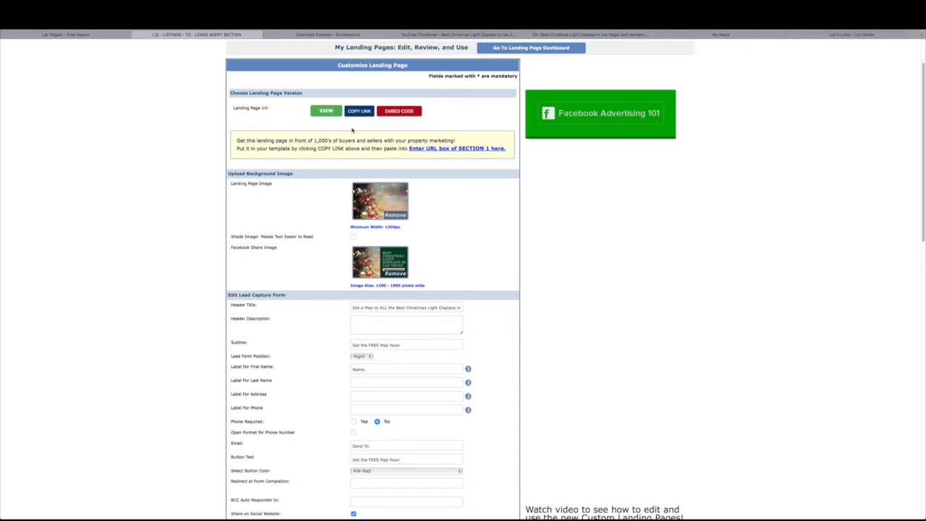
{"action": "scroll", "coordinate": [268, 225], "scroll_direction": "up", "scroll_amount": 1}
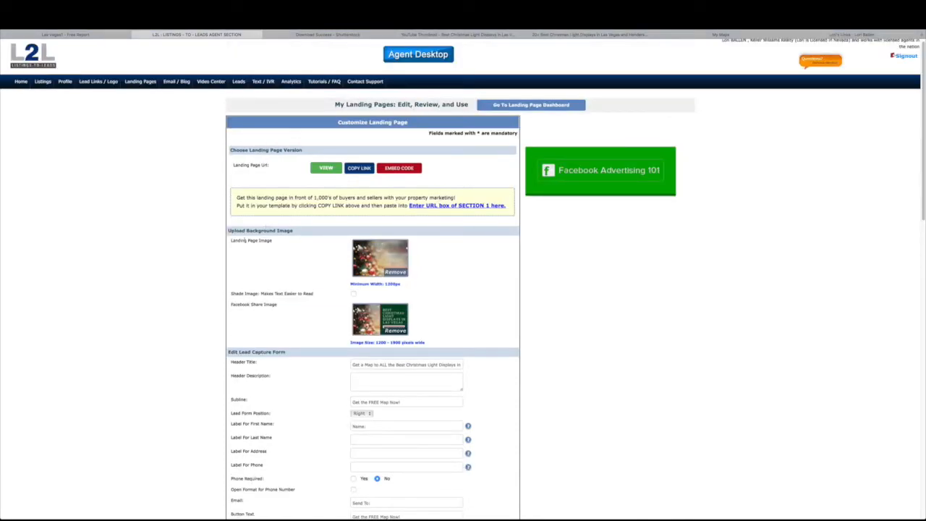
{"action": "left_click_drag", "start_coordinate": [231, 243], "coordinate": [273, 240]}
{"action": "left_click", "coordinate": [285, 255]}
{"action": "left_click_drag", "start_coordinate": [349, 285], "coordinate": [404, 280]}
{"action": "left_click", "coordinate": [406, 280]}
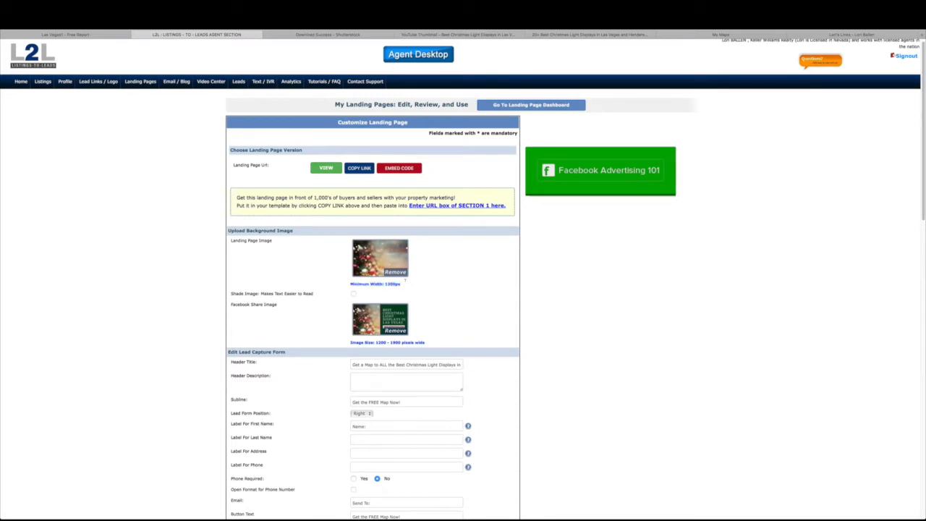
{"action": "left_click", "coordinate": [339, 34]}
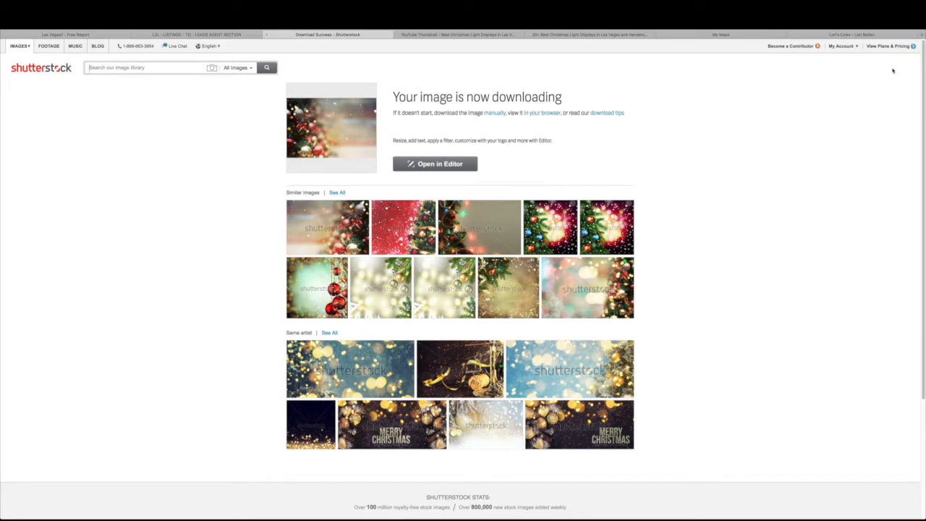
Filter the Lori's Links table for 'shutt' to find the Shutterstock entry
{"action": "left_click", "coordinate": [879, 34]}
{"action": "double_click", "coordinate": [495, 237]}
{"action": "type", "text": "shutter"}
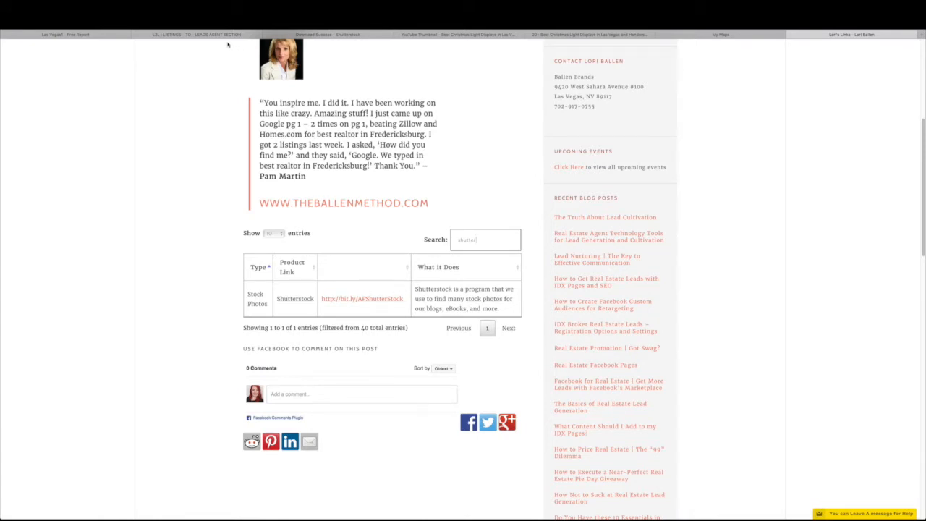
Search Shutterstock for 'christmas background' and browse the image results
{"action": "left_click", "coordinate": [312, 35]}
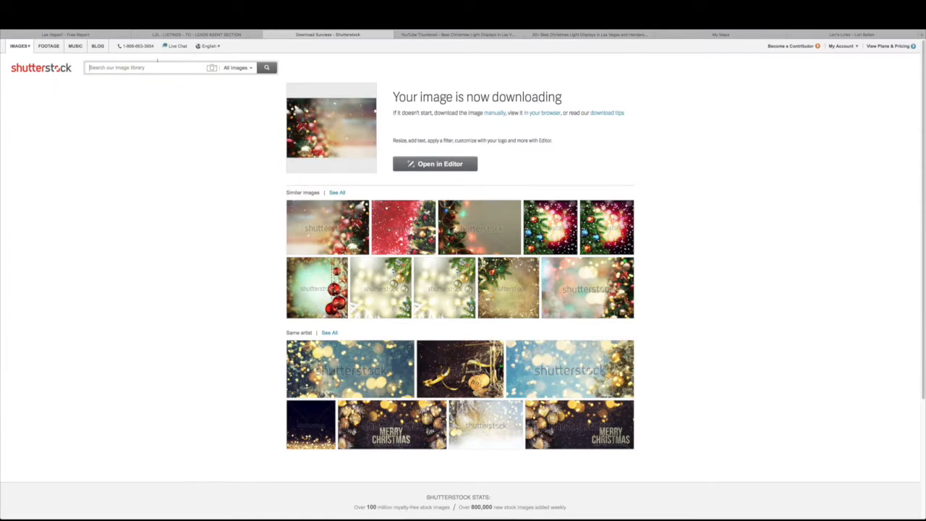
{"action": "type", "text": "dhristmas background"}
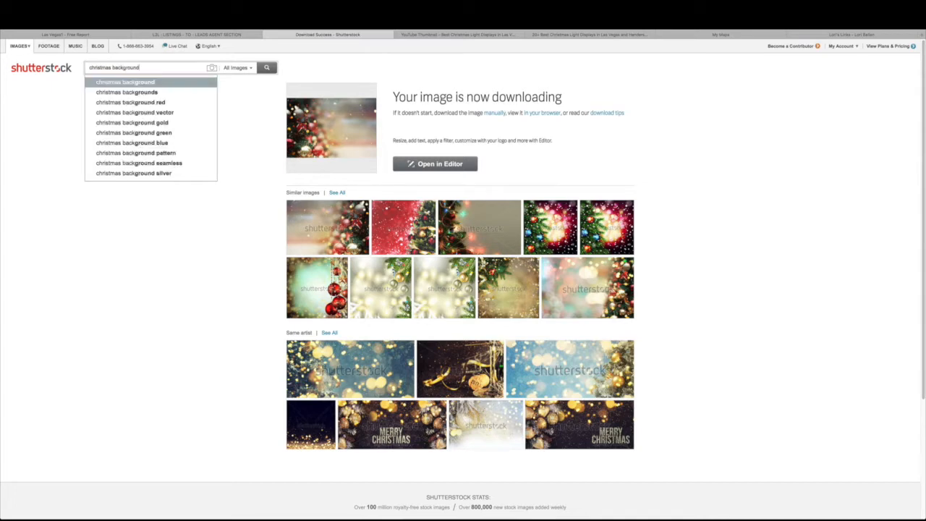
{"action": "key", "text": "Return"}
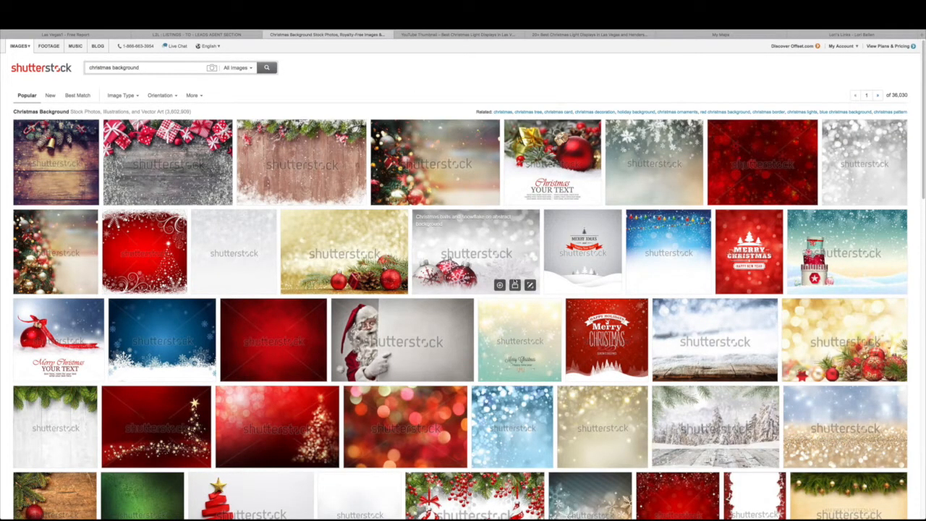
{"action": "scroll", "coordinate": [514, 279], "scroll_direction": "down", "scroll_amount": 3}
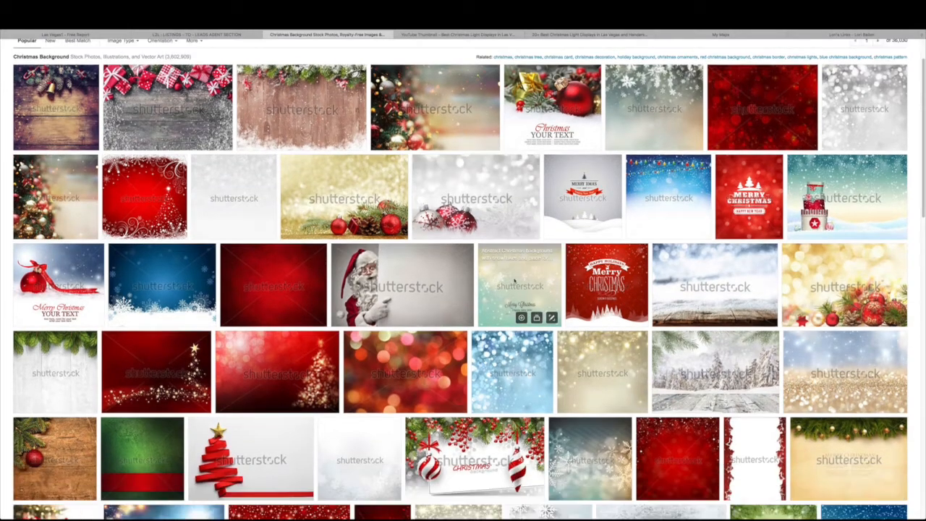
{"action": "scroll", "coordinate": [515, 279], "scroll_direction": "up", "scroll_amount": 3}
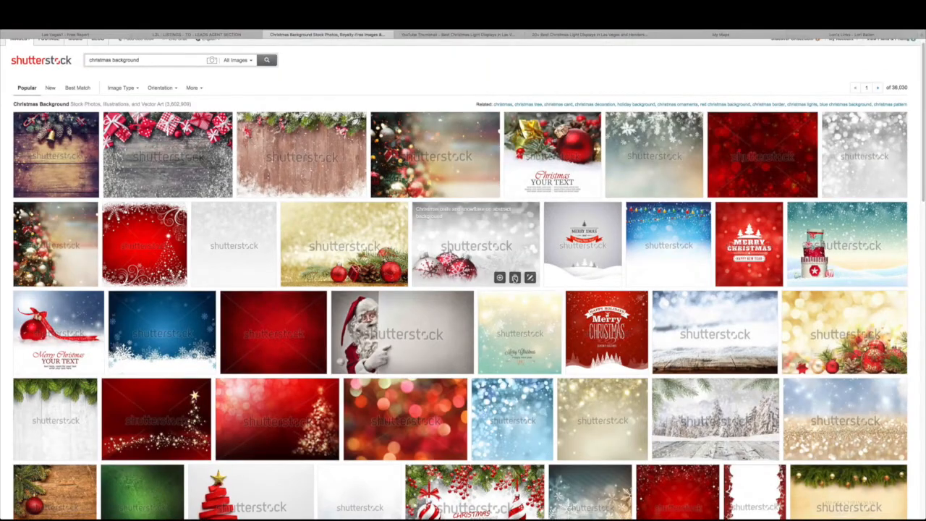
{"action": "scroll", "coordinate": [515, 278], "scroll_direction": "down", "scroll_amount": 3}
{"action": "scroll", "coordinate": [515, 279], "scroll_direction": "down", "scroll_amount": 3}
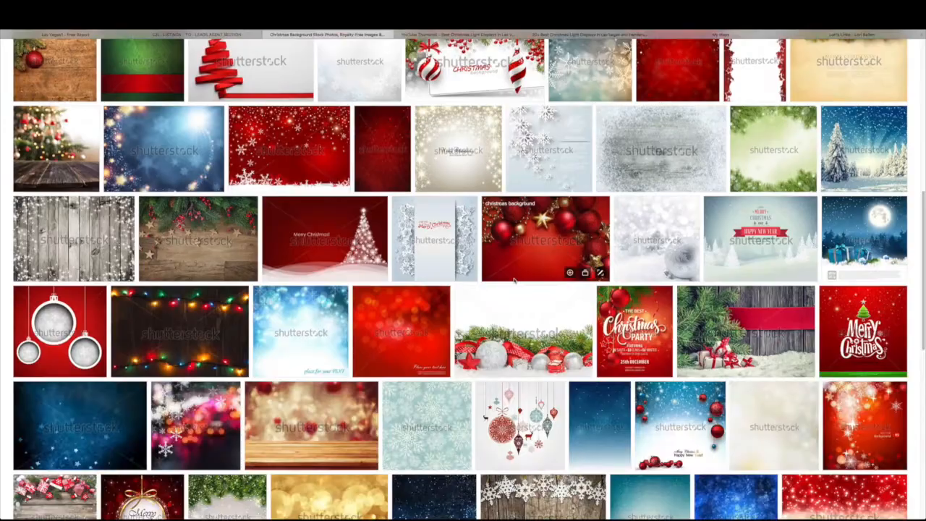
{"action": "scroll", "coordinate": [514, 281], "scroll_direction": "up", "scroll_amount": 6}
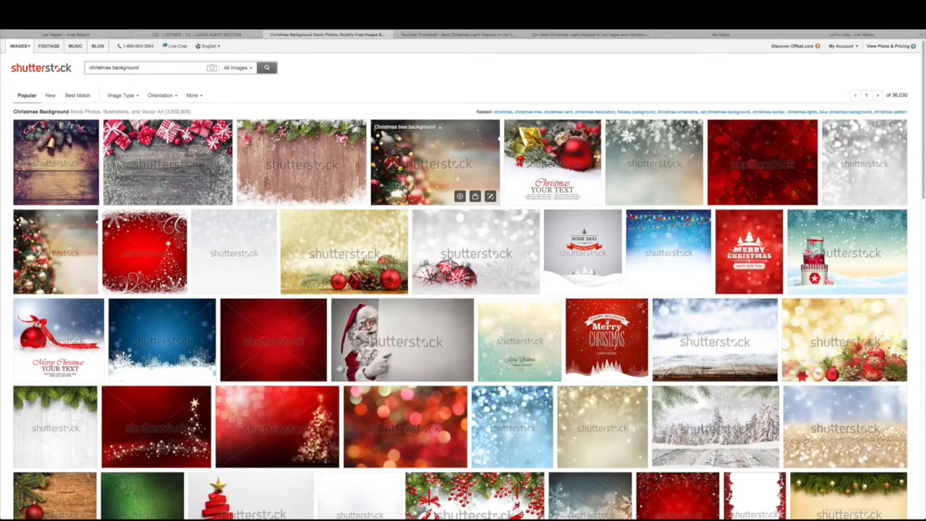
{"action": "scroll", "coordinate": [398, 185], "scroll_direction": "down", "scroll_amount": 1}
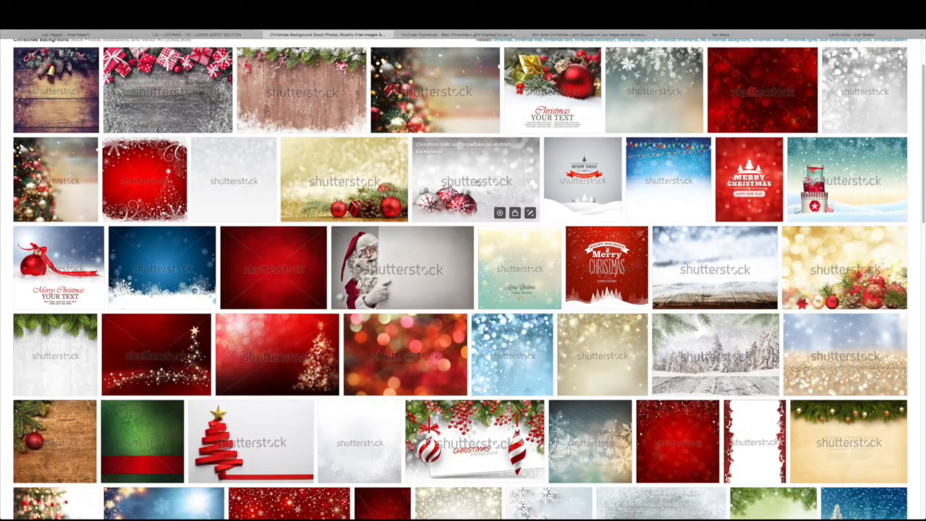
{"action": "scroll", "coordinate": [456, 180], "scroll_direction": "down", "scroll_amount": 1}
{"action": "scroll", "coordinate": [452, 217], "scroll_direction": "up", "scroll_amount": 2}
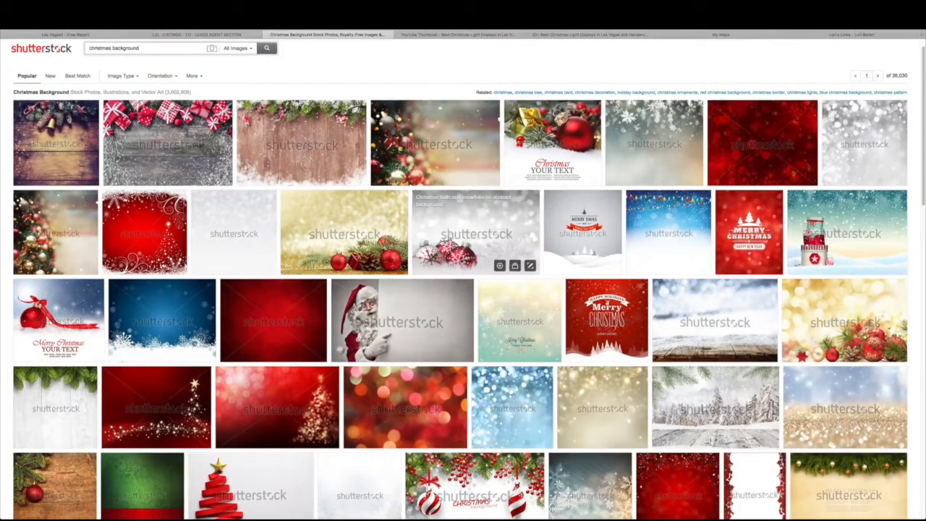
{"action": "scroll", "coordinate": [464, 239], "scroll_direction": "down", "scroll_amount": 1}
{"action": "scroll", "coordinate": [463, 239], "scroll_direction": "up", "scroll_amount": 2}
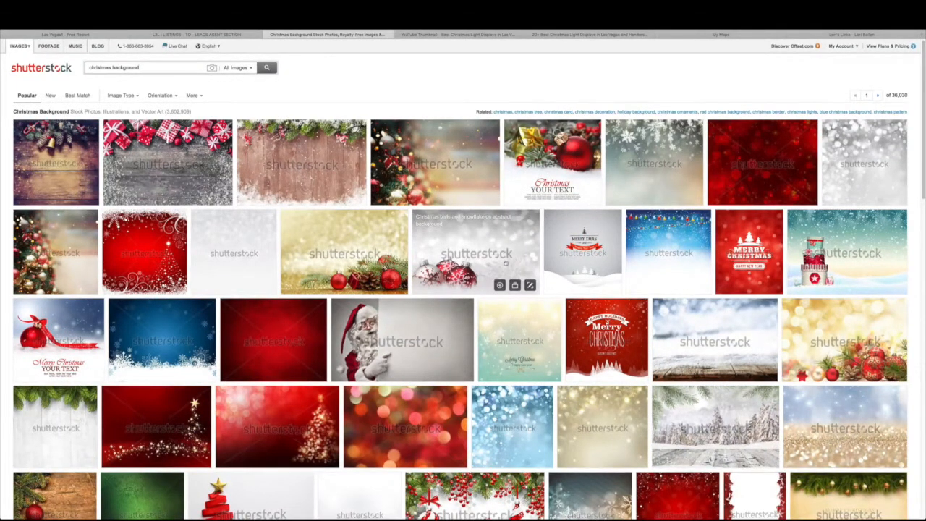
{"action": "scroll", "coordinate": [511, 271], "scroll_direction": "down", "scroll_amount": 1}
{"action": "scroll", "coordinate": [511, 271], "scroll_direction": "down", "scroll_amount": 6}
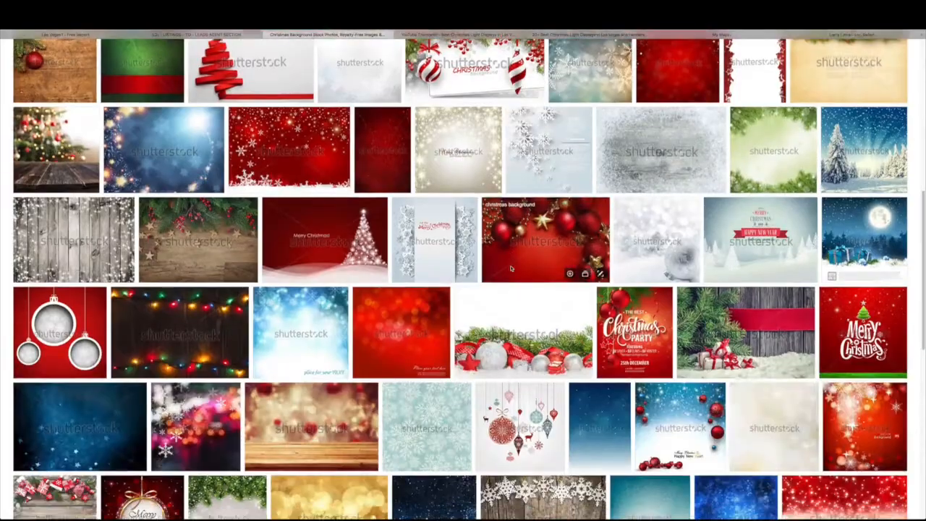
{"action": "scroll", "coordinate": [526, 255], "scroll_direction": "down", "scroll_amount": 6}
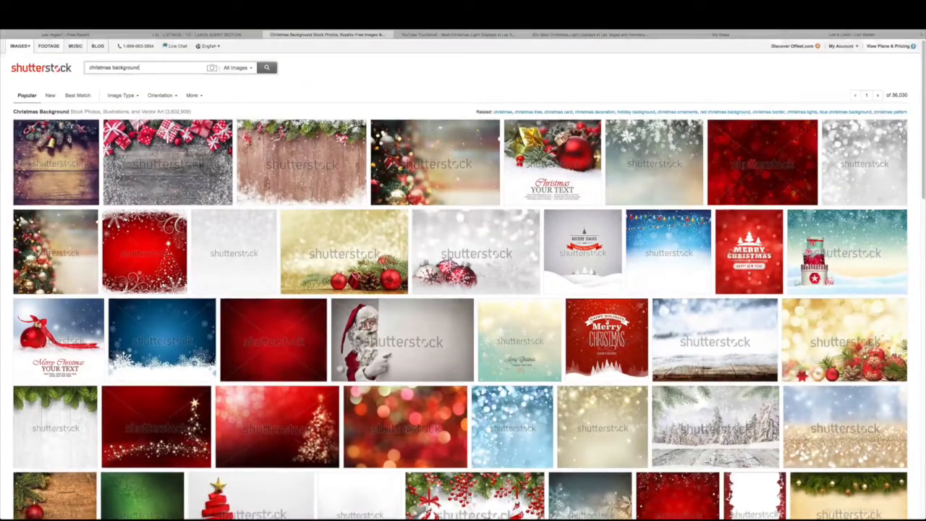
{"action": "left_click", "coordinate": [174, 34]}
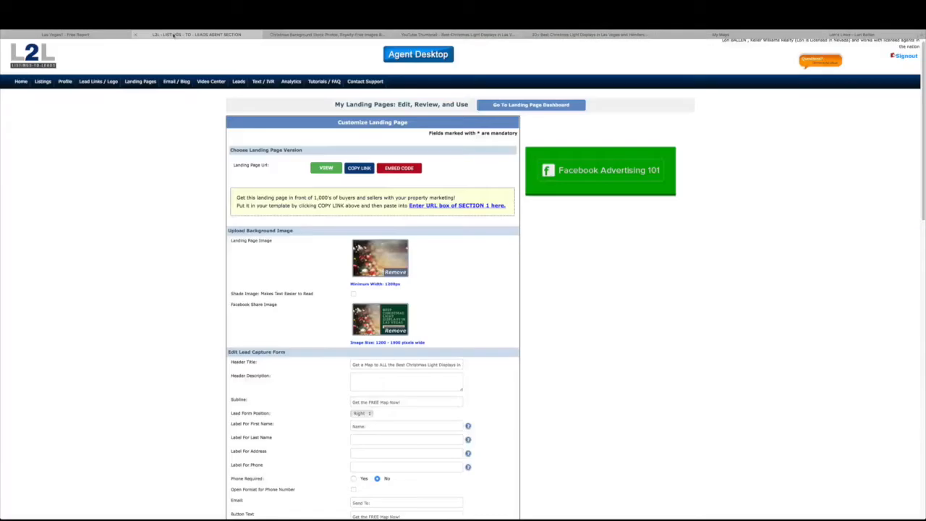
Open the Christmas tree background photo and compare its 3000 x 2000 px size to the 1200px minimum
{"action": "left_click", "coordinate": [285, 35]}
{"action": "left_click", "coordinate": [449, 153]}
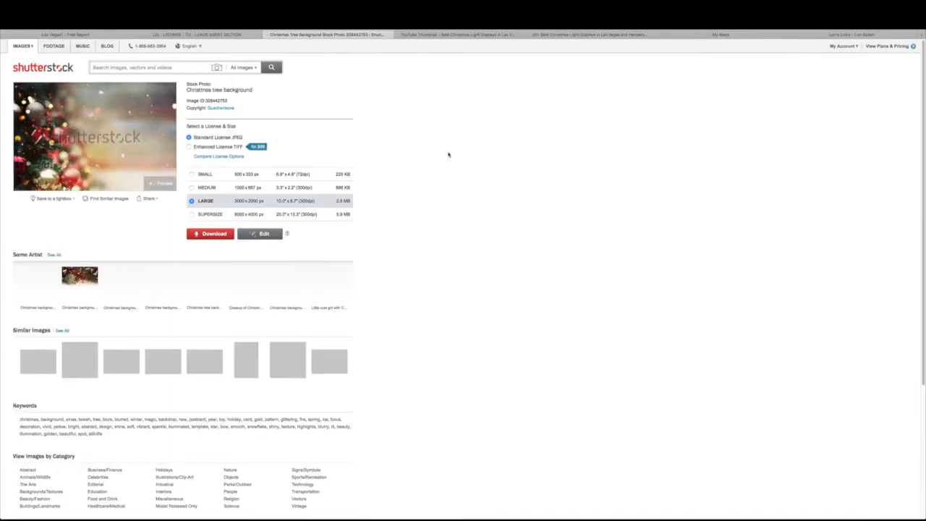
{"action": "left_click", "coordinate": [230, 35]}
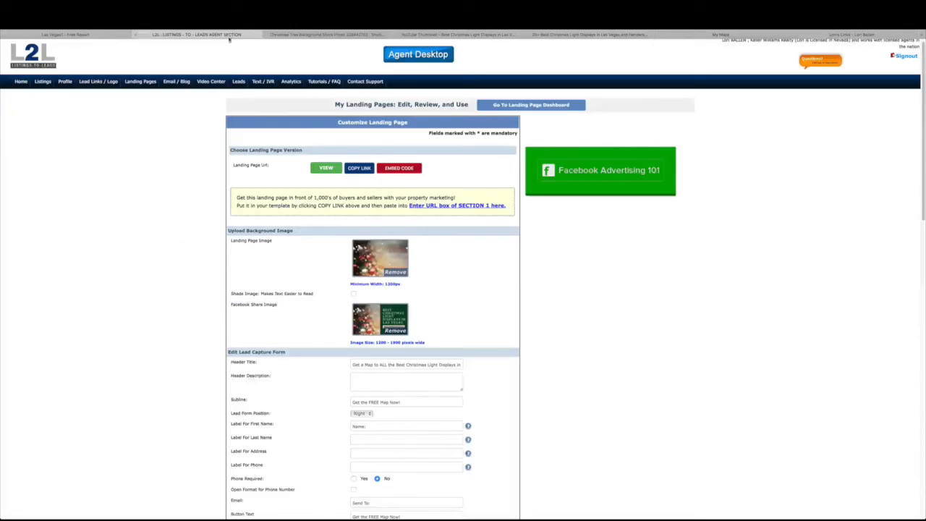
{"action": "double_click", "coordinate": [391, 283]}
{"action": "left_click", "coordinate": [352, 36]}
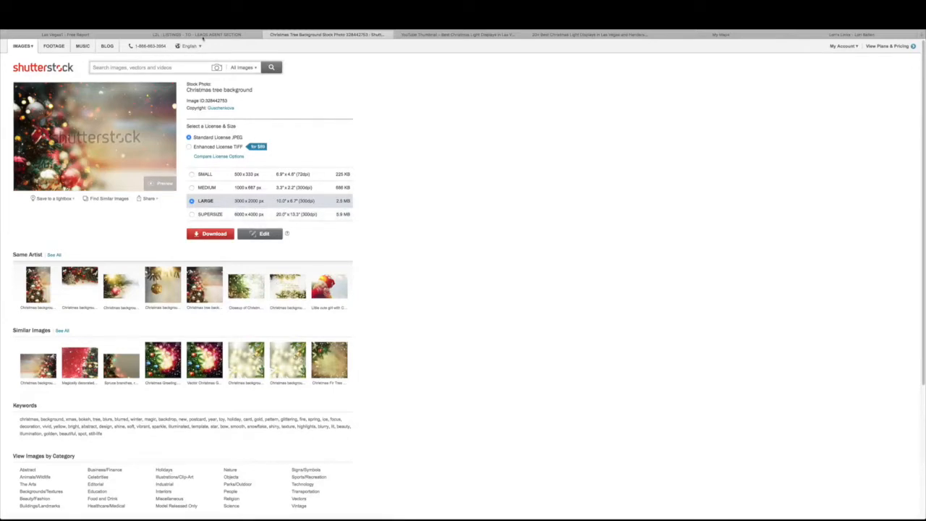
{"action": "left_click", "coordinate": [202, 36]}
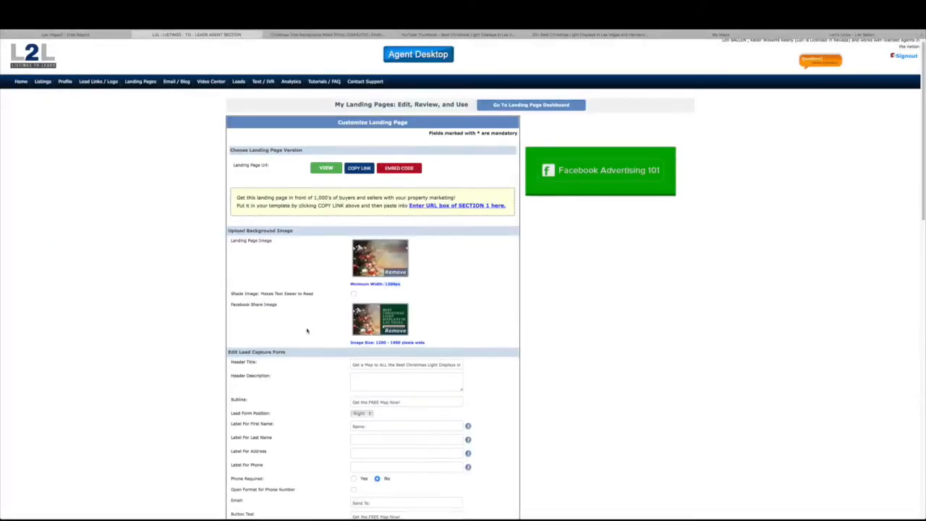
{"action": "scroll", "coordinate": [307, 331], "scroll_direction": "down", "scroll_amount": 3}
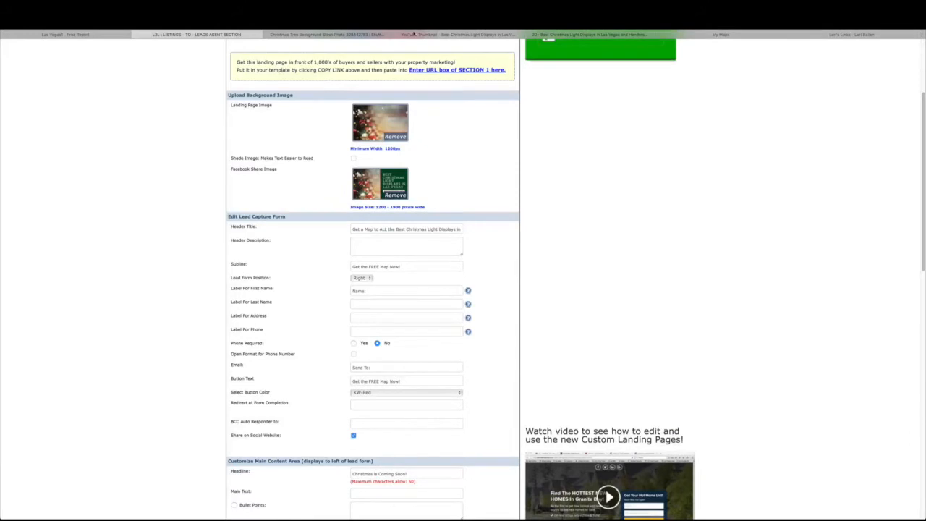
Switch to Canva and scroll up to the All your designs overview
{"action": "left_click", "coordinate": [428, 36]}
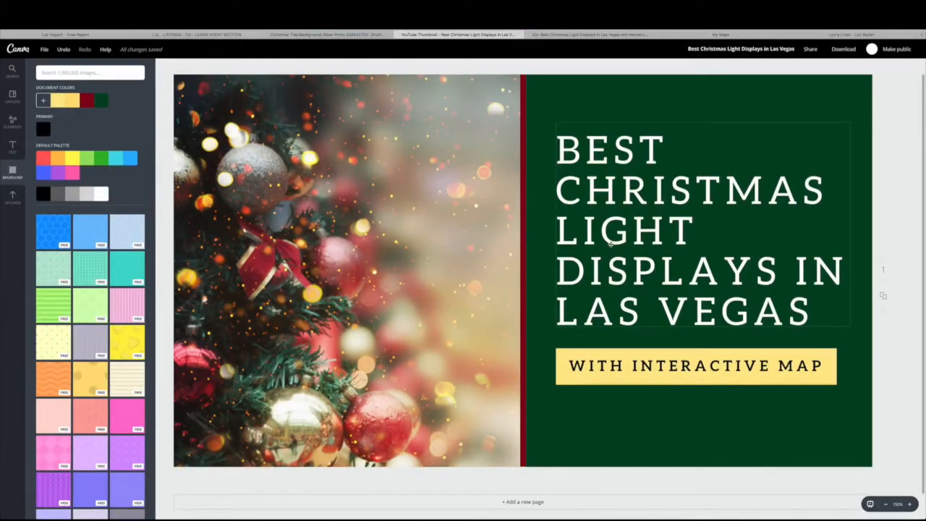
{"action": "scroll", "coordinate": [442, 252], "scroll_direction": "up", "scroll_amount": 1}
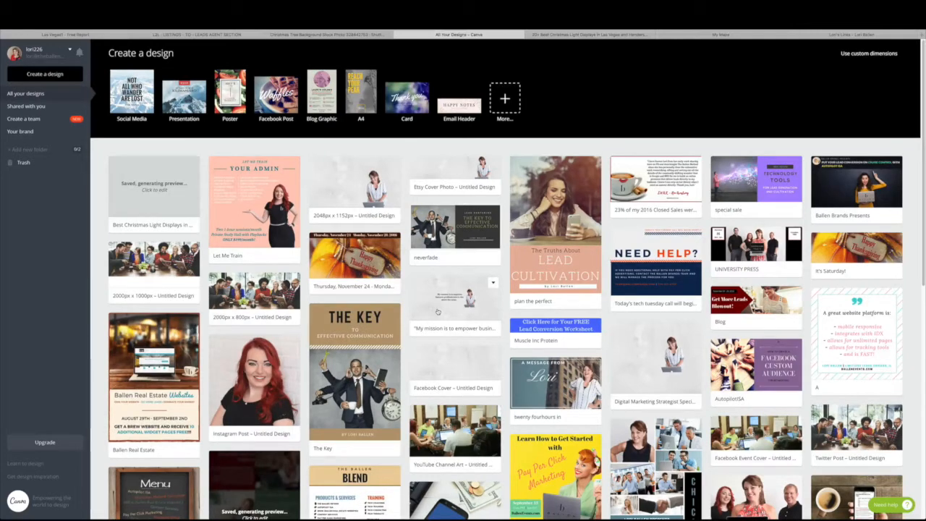
Recheck the landing-page image's 1200 minimum and 1900 maximum width requirements
{"action": "left_click", "coordinate": [504, 97]}
{"action": "left_click", "coordinate": [159, 34]}
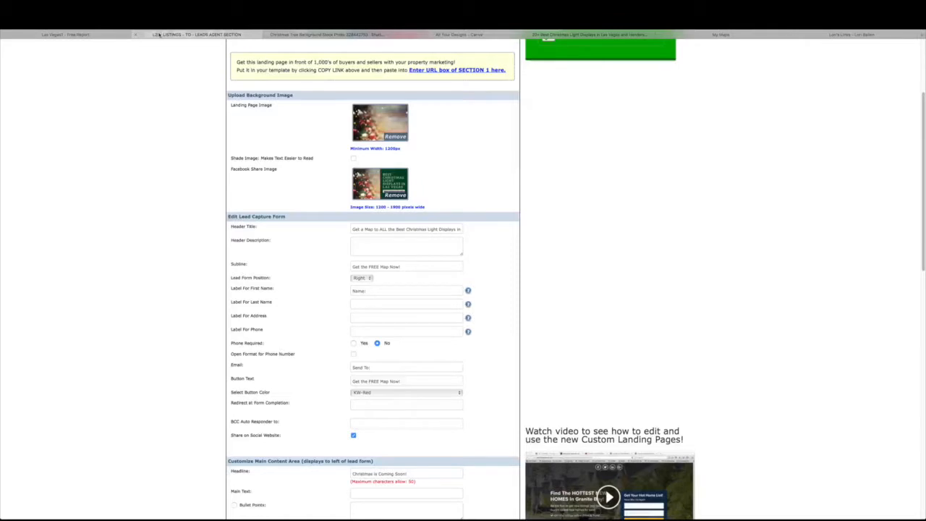
{"action": "left_click_drag", "start_coordinate": [352, 208], "coordinate": [426, 208]}
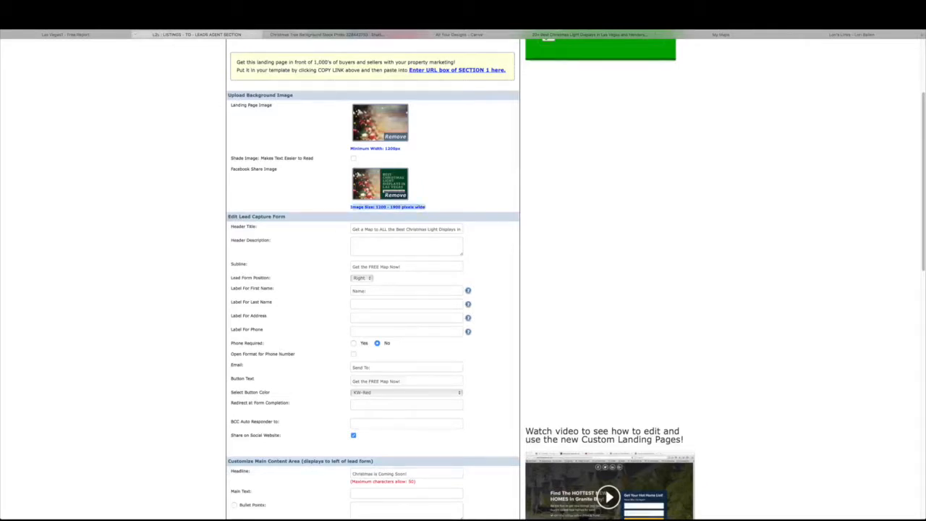
{"action": "left_click", "coordinate": [418, 207]}
{"action": "double_click", "coordinate": [385, 207]}
{"action": "double_click", "coordinate": [396, 207]}
{"action": "left_click", "coordinate": [347, 34]}
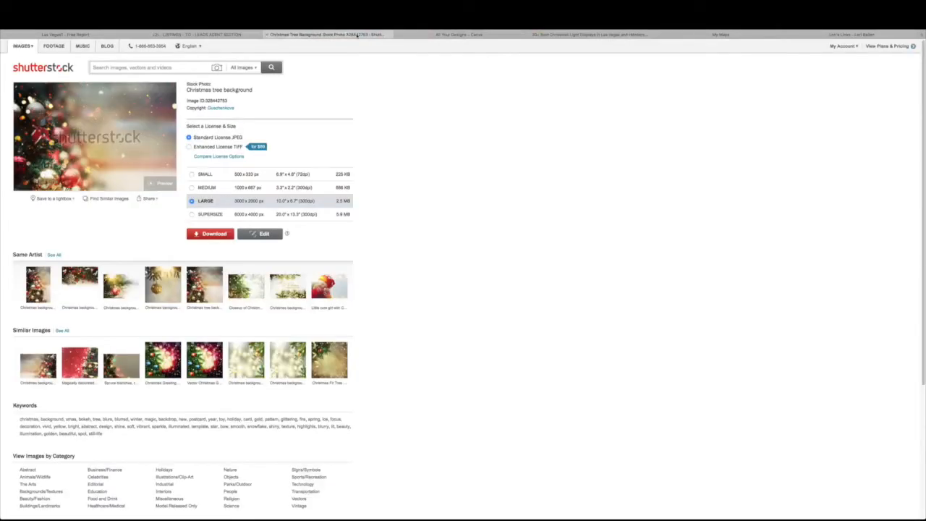
In Canva, browse the design types and open the Best Christmas Light Displays in Las Vegas design
{"action": "left_click", "coordinate": [433, 35]}
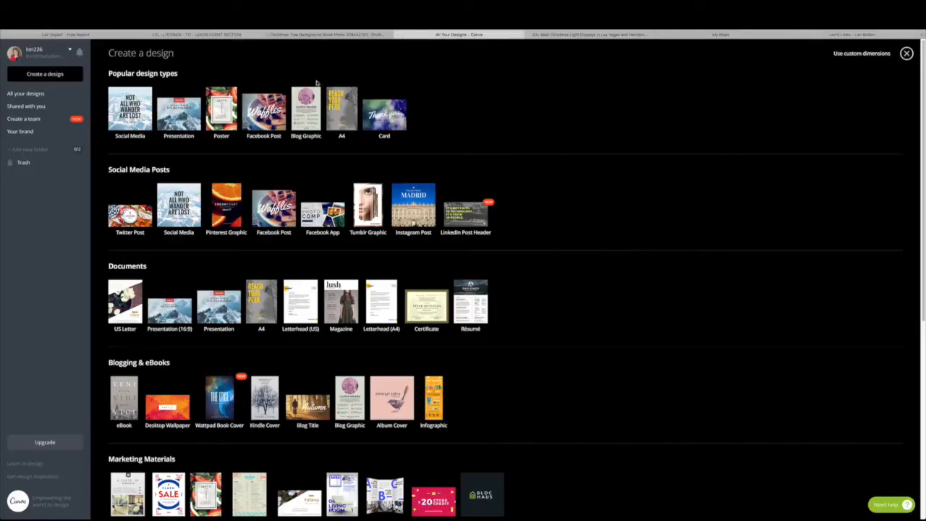
{"action": "scroll", "coordinate": [296, 203], "scroll_direction": "down", "scroll_amount": 3}
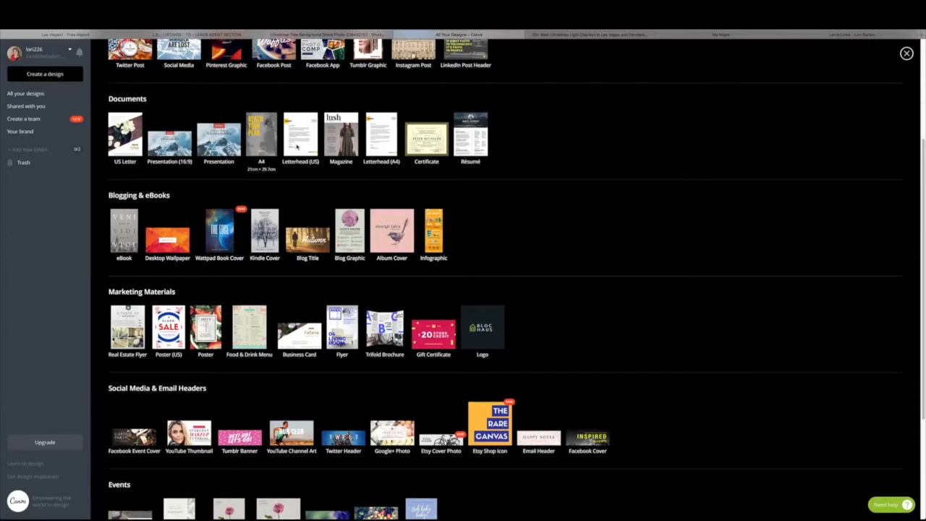
{"action": "scroll", "coordinate": [337, 142], "scroll_direction": "up", "scroll_amount": 3}
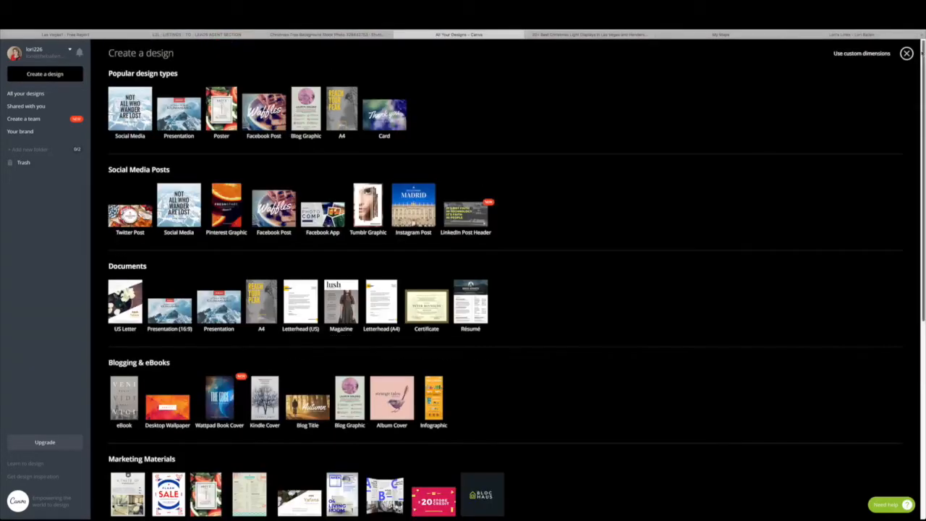
{"action": "left_click", "coordinate": [907, 53]}
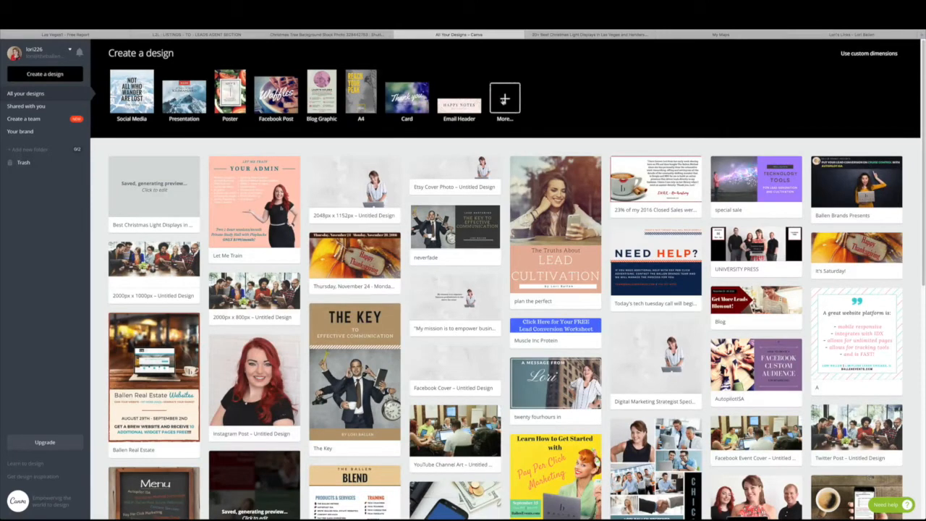
{"action": "left_click", "coordinate": [507, 102]}
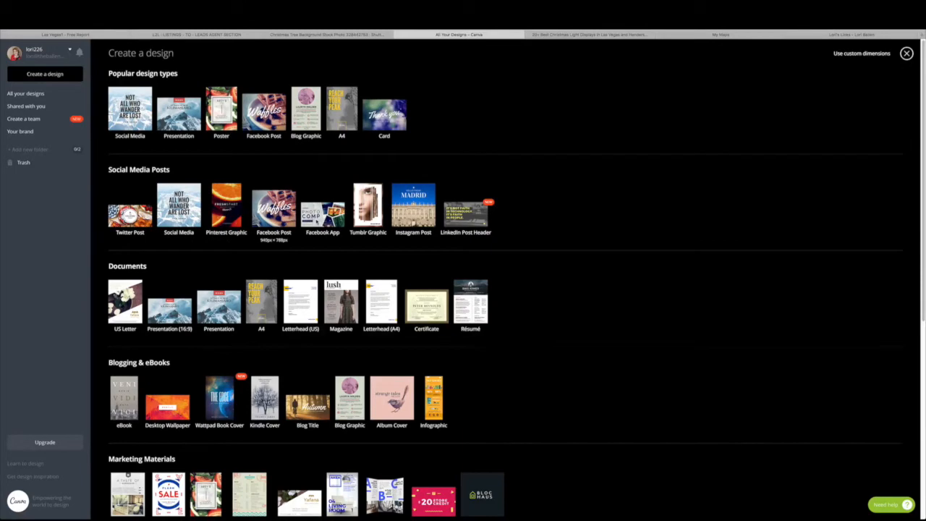
{"action": "scroll", "coordinate": [344, 304], "scroll_direction": "down", "scroll_amount": 5}
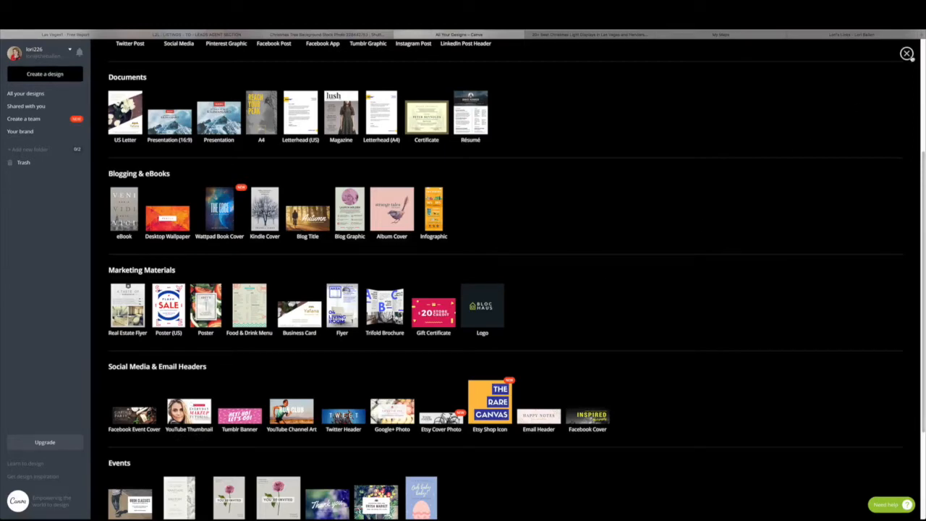
{"action": "left_click", "coordinate": [907, 54]}
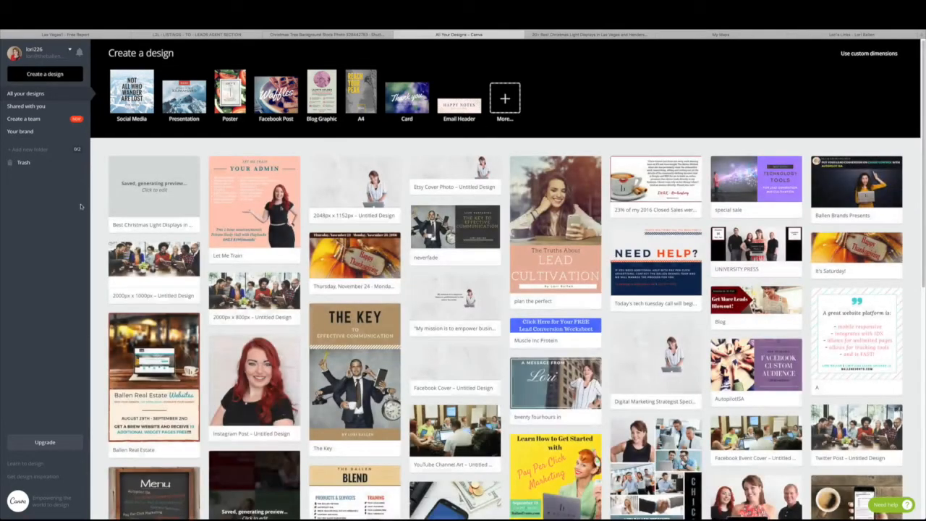
{"action": "left_click", "coordinate": [126, 201]}
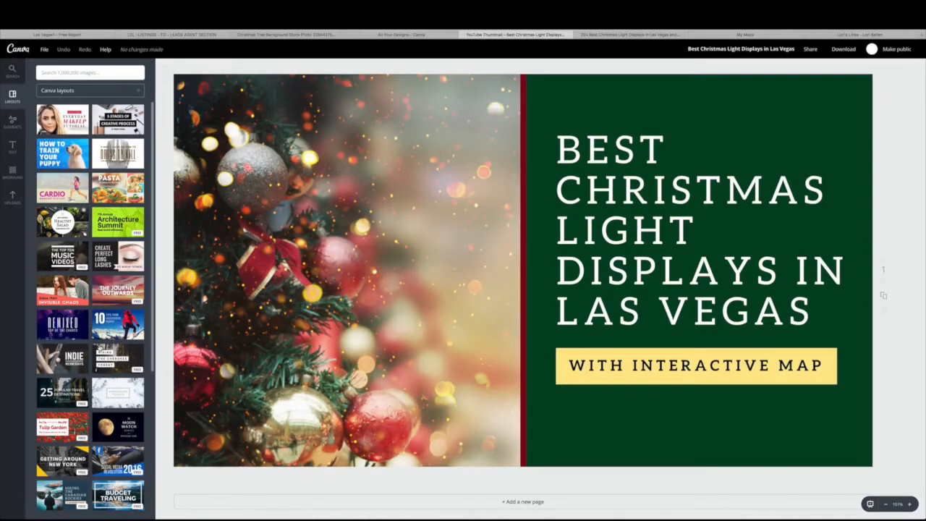
Apply the Hiking the Canadian Rockies layout from the Layouts panel to the Christmas design
{"action": "scroll", "coordinate": [99, 348], "scroll_direction": "down", "scroll_amount": 5}
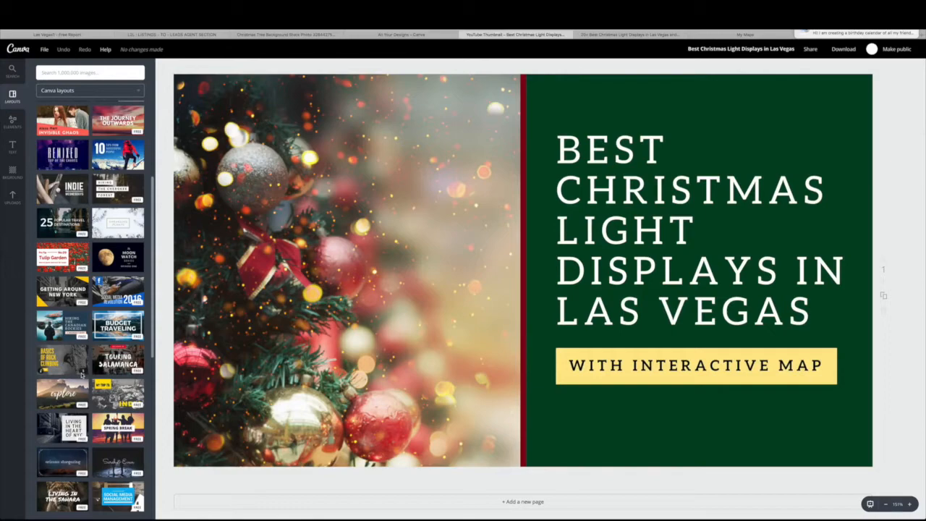
{"action": "scroll", "coordinate": [64, 268], "scroll_direction": "up", "scroll_amount": 1}
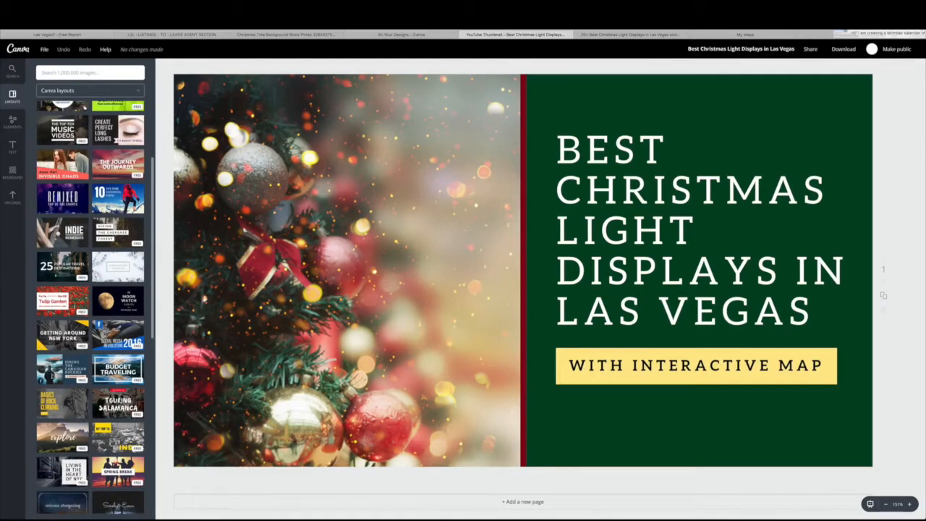
{"action": "left_click", "coordinate": [62, 372]}
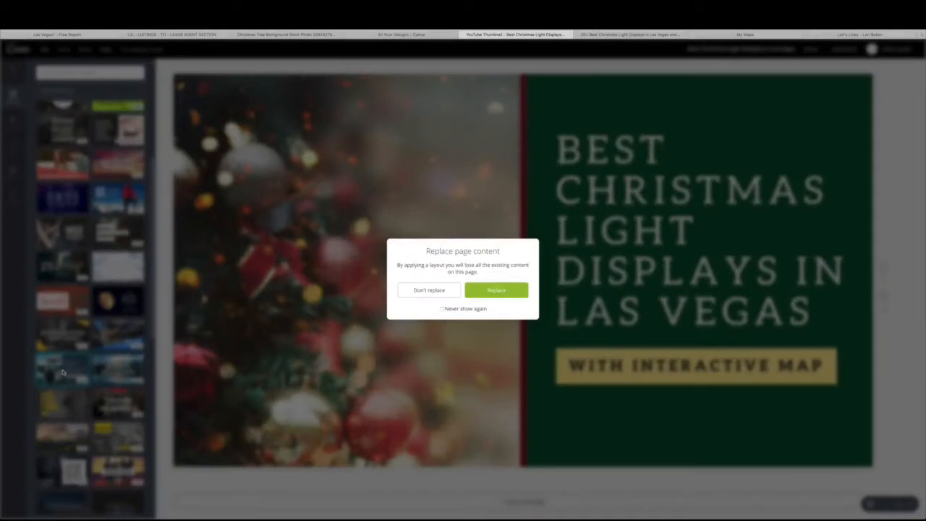
Confirm the layout replacement and drop the uploaded Christmas tree photo into the left photo frame
{"action": "left_click", "coordinate": [497, 290]}
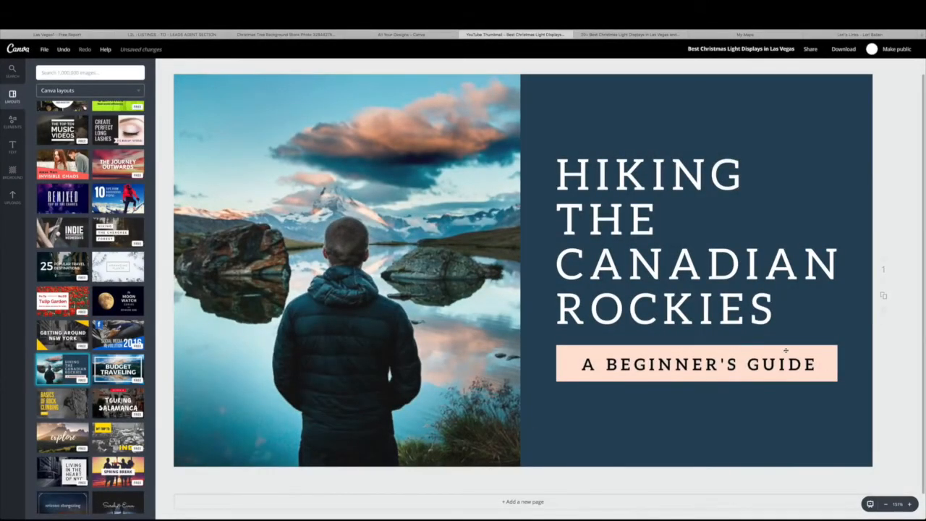
{"action": "left_click", "coordinate": [12, 202]}
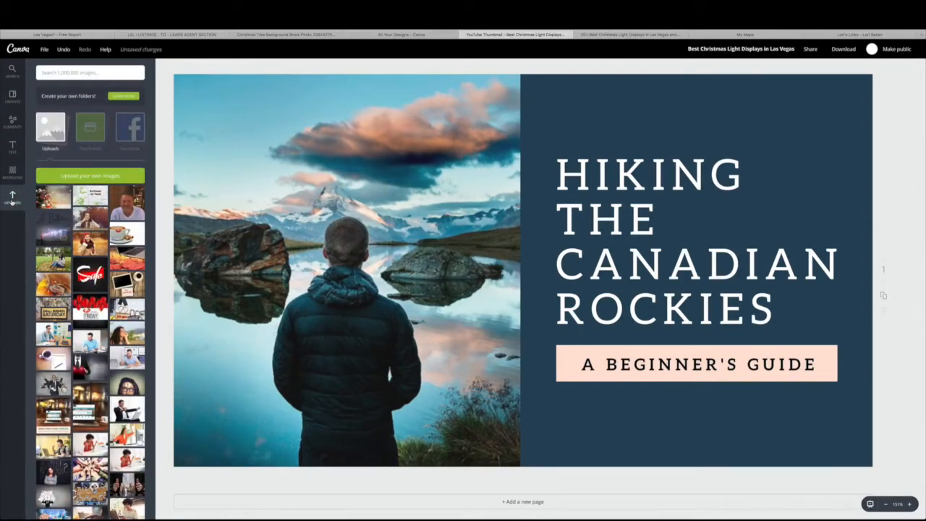
{"action": "left_click", "coordinate": [94, 177]}
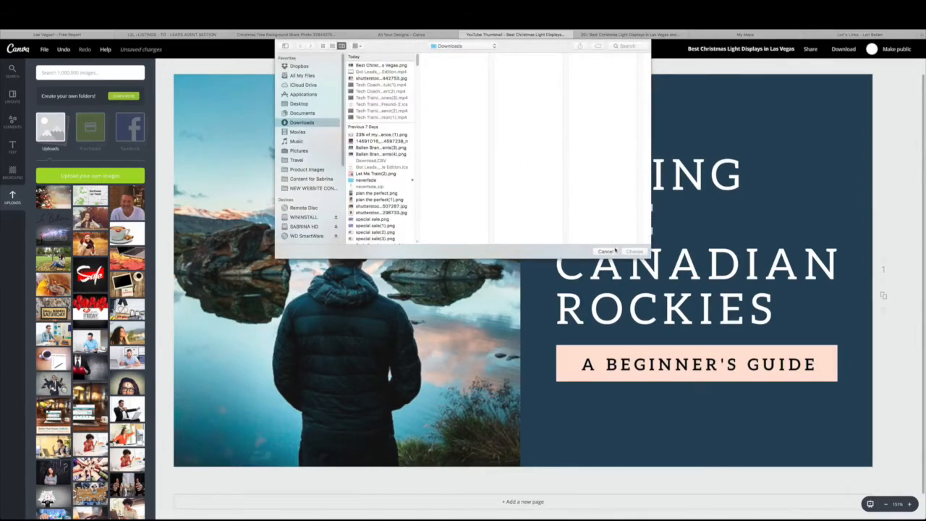
{"action": "left_click", "coordinate": [614, 250]}
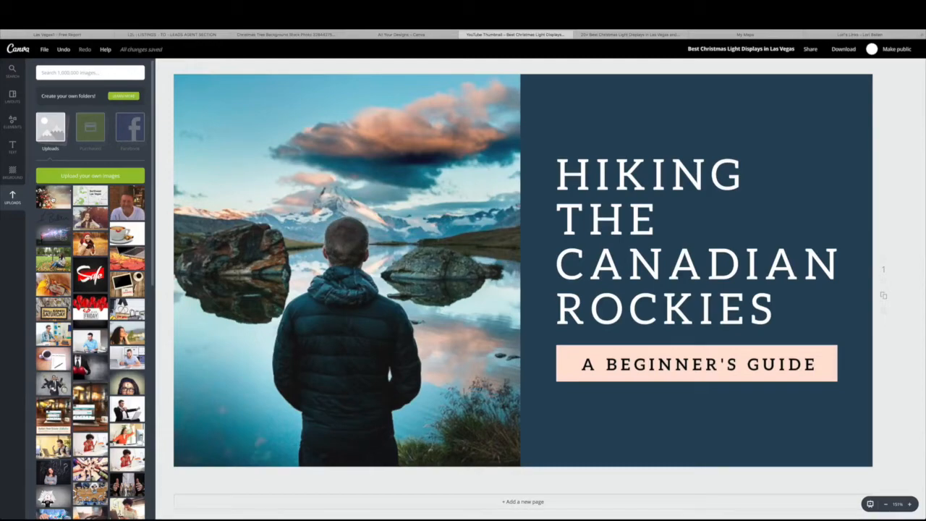
{"action": "left_click_drag", "start_coordinate": [53, 201], "coordinate": [325, 242]}
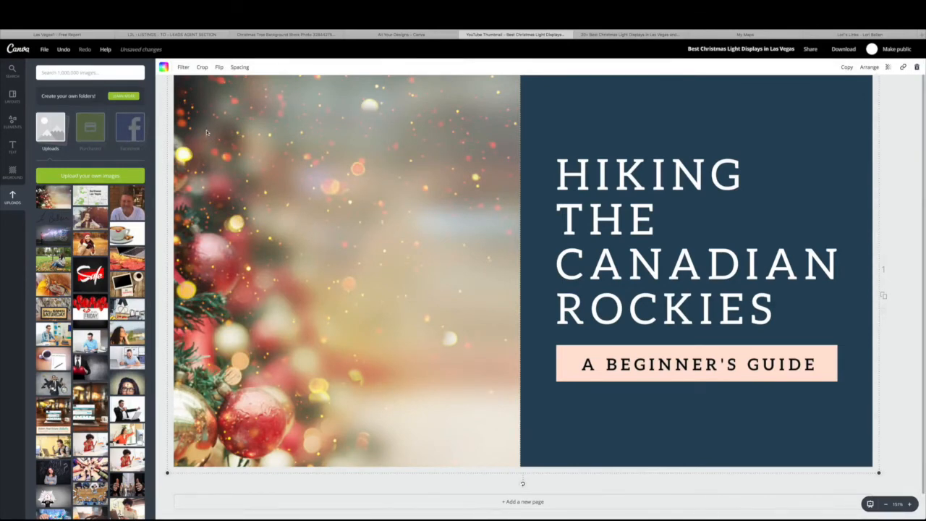
Crop and shift the Christmas photo so the ornament-covered tree fills the left frame
{"action": "left_click_drag", "start_coordinate": [47, 203], "coordinate": [276, 238]}
{"action": "left_click", "coordinate": [201, 68]}
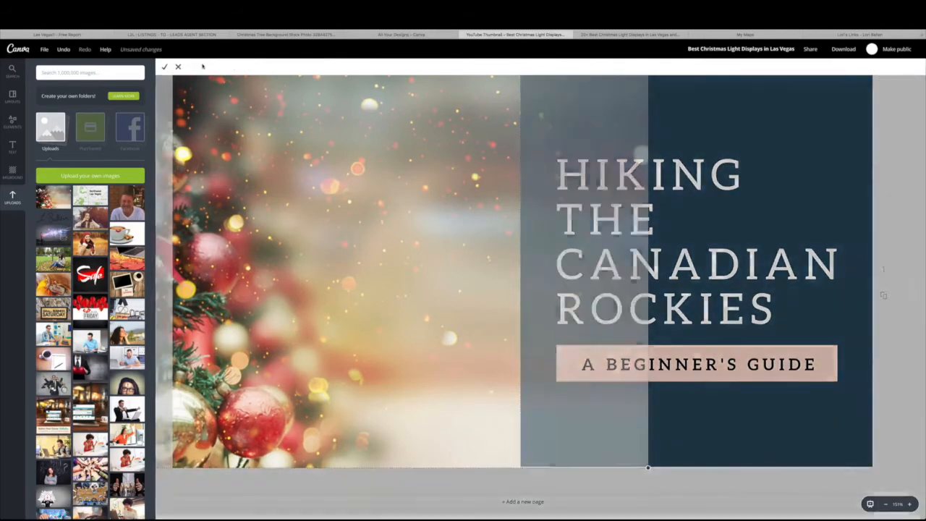
{"action": "left_click_drag", "start_coordinate": [206, 181], "coordinate": [318, 181]}
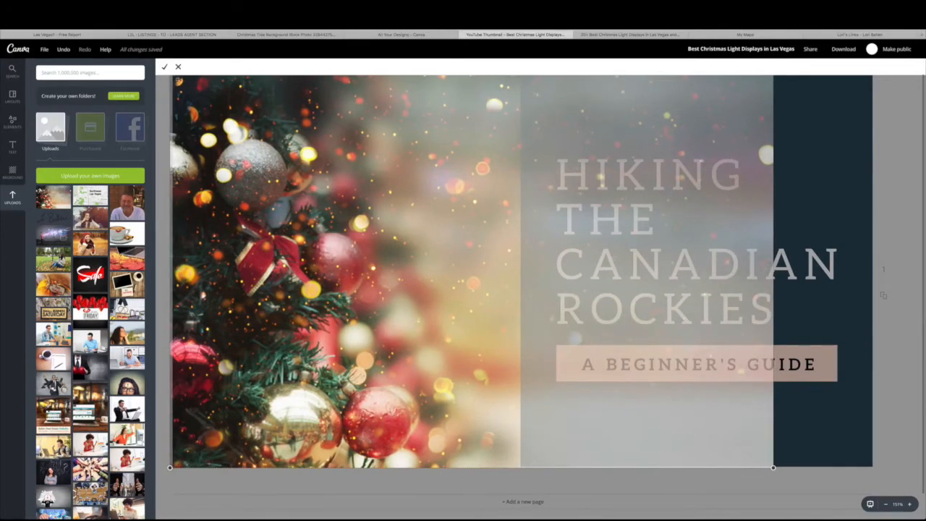
{"action": "left_click", "coordinate": [165, 68]}
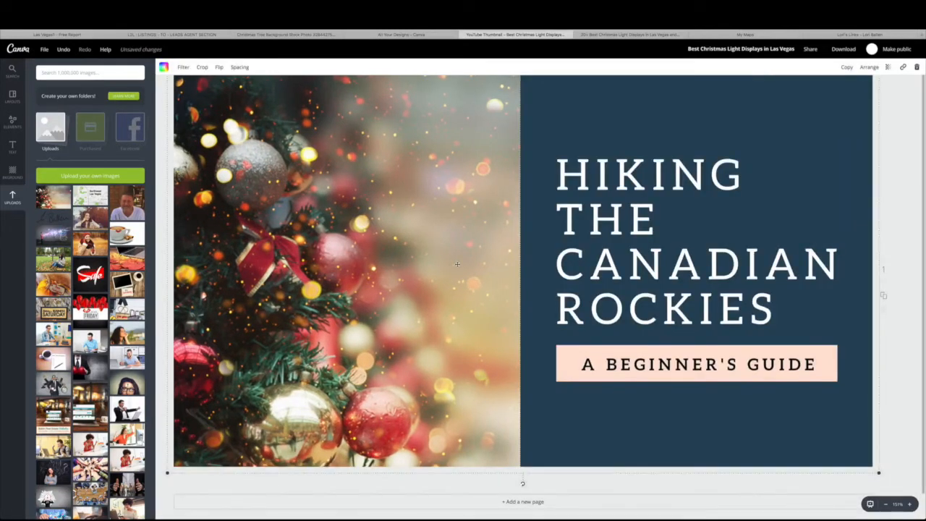
{"action": "scroll", "coordinate": [457, 264], "scroll_direction": "up", "scroll_amount": 1}
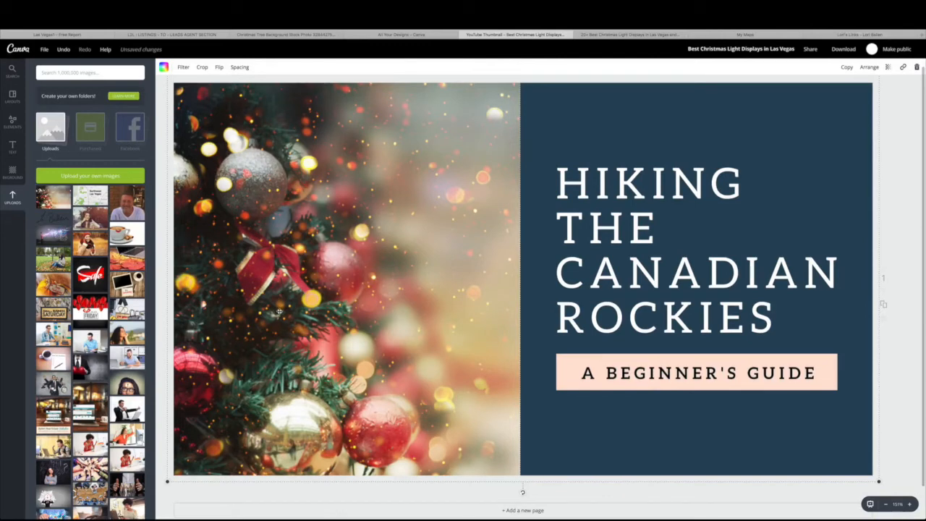
Replace the heading text with BEST CHRISTMAS LIGHT DISPLAYS IN LAS VEGAS
{"action": "double_click", "coordinate": [655, 283]}
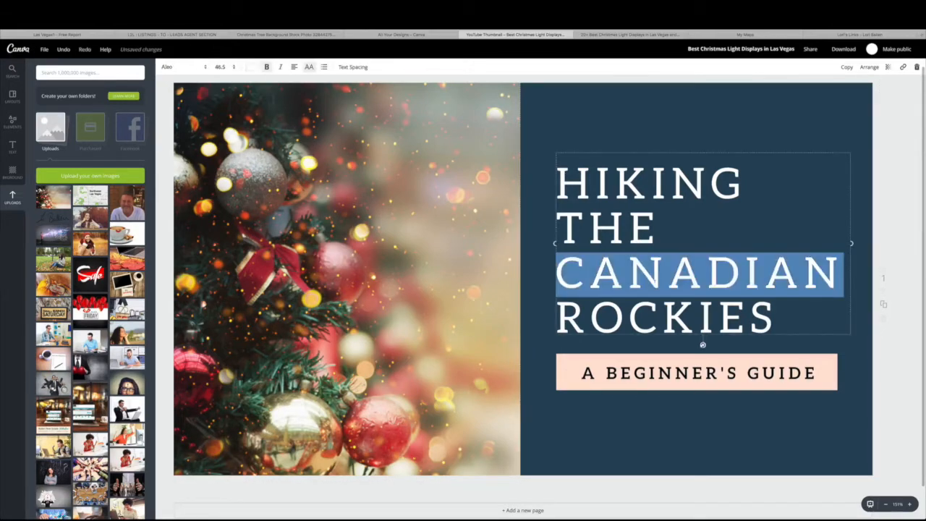
{"action": "left_click", "coordinate": [669, 278]}
{"action": "left_click_drag", "start_coordinate": [780, 320], "coordinate": [557, 182]}
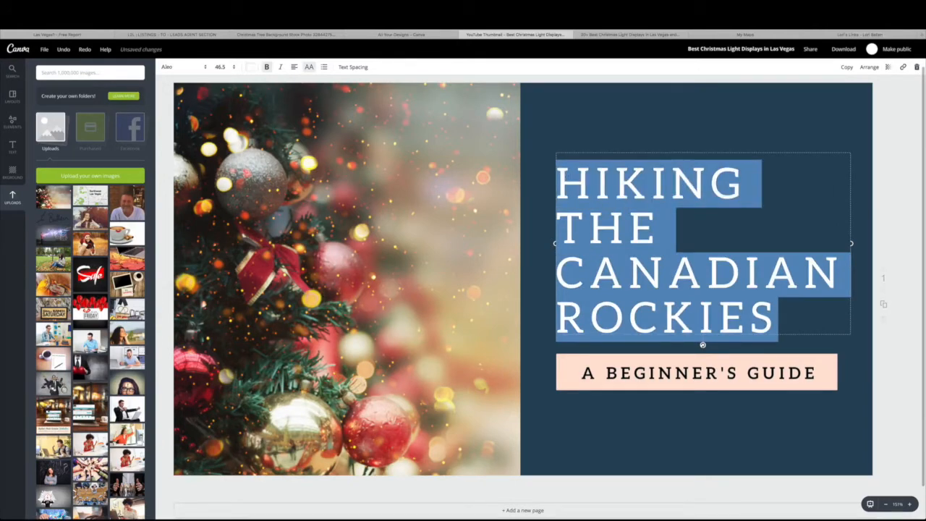
{"action": "type", "text": "BEST CHRISTMAST LGH"}
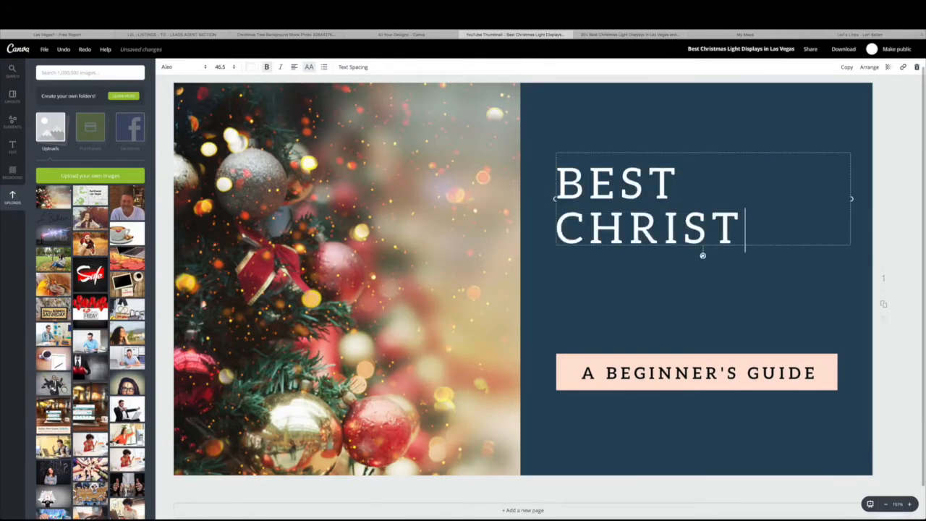
{"action": "key", "text": "BackSpace"}
{"action": "key", "text": "BackSpace"}
{"action": "type", "text": "IGHT "}
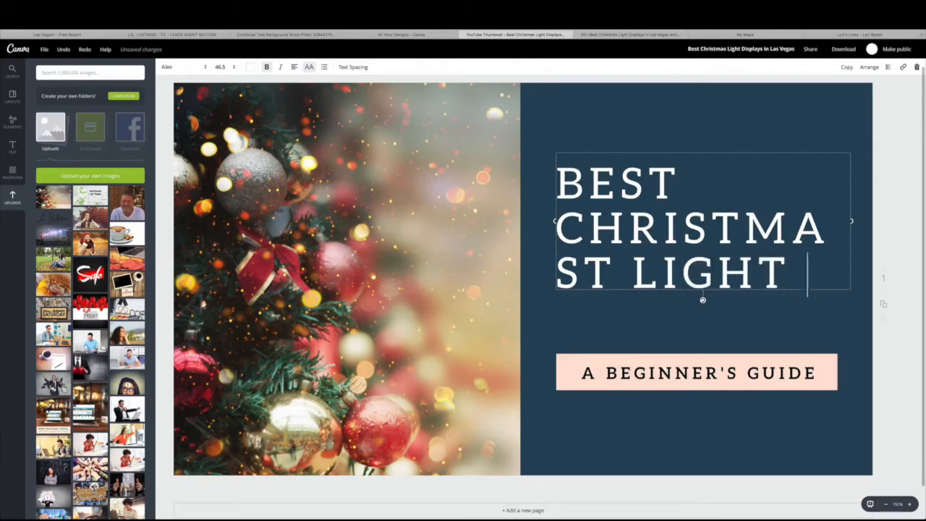
{"action": "type", "text": "DISPLAYS IN LAS VEGAS"}
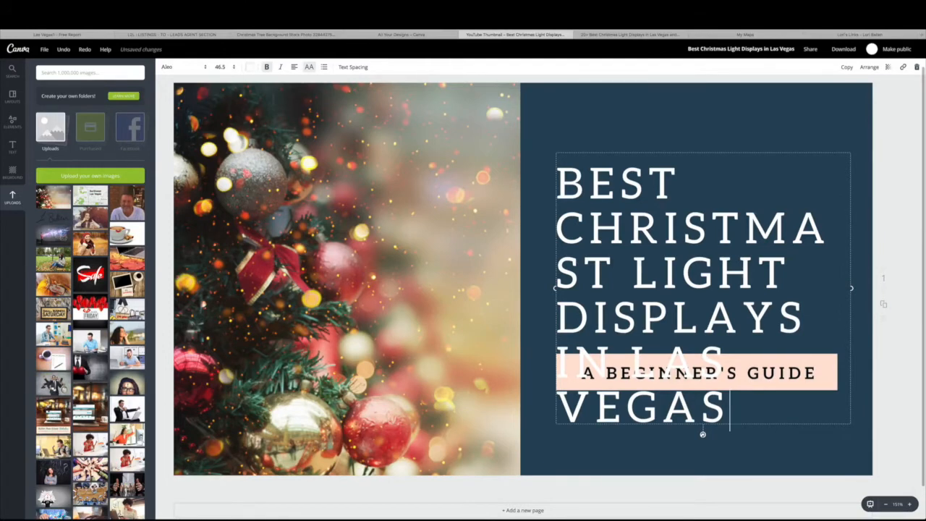
{"action": "key", "text": "ctrl+a"}
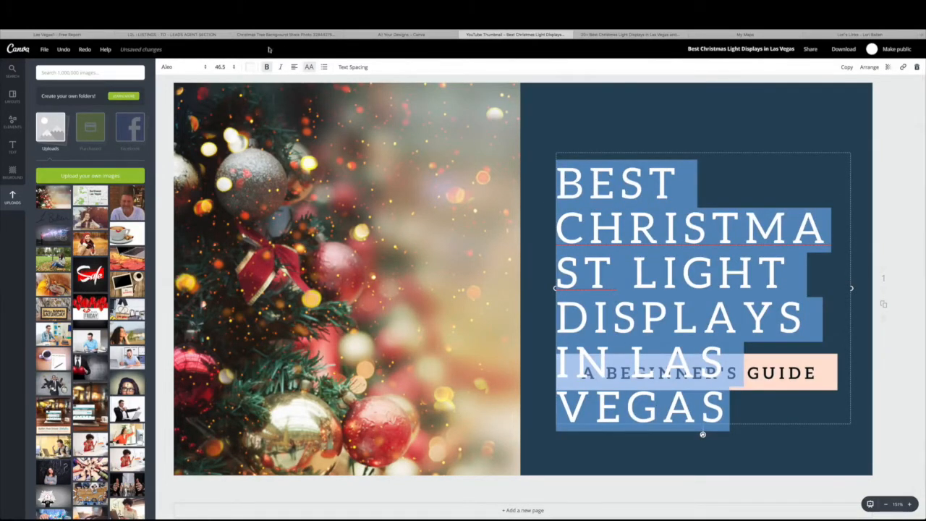
Set the title font size to 36 and delete the stray T from CHRISTMAST
{"action": "left_click", "coordinate": [235, 67]}
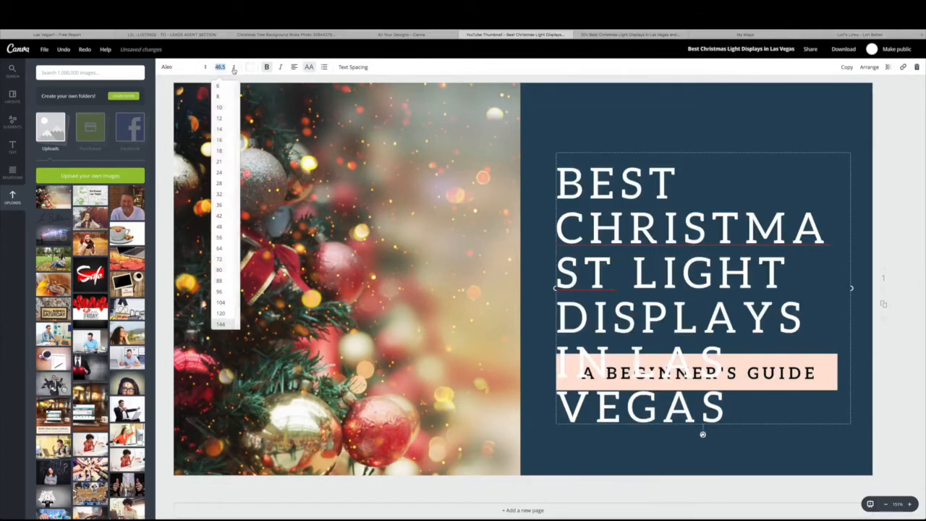
{"action": "left_click", "coordinate": [221, 215]}
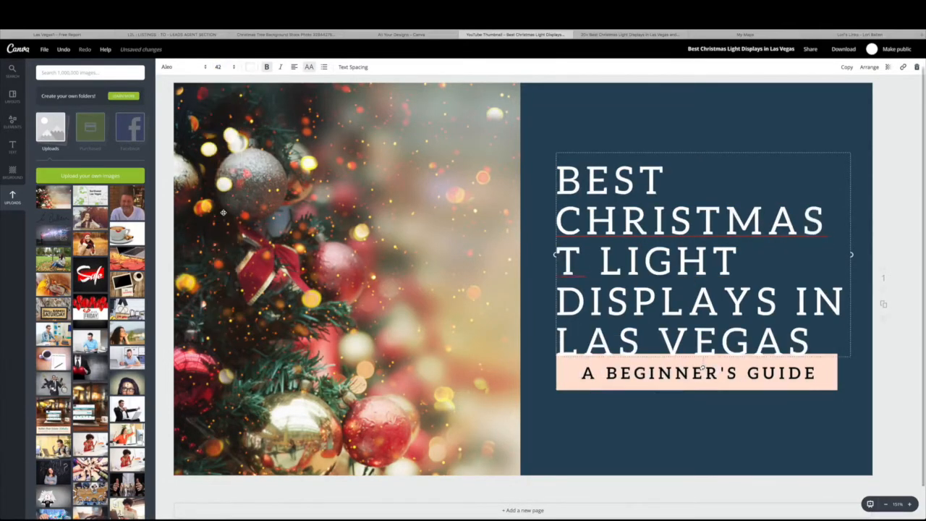
{"action": "left_click", "coordinate": [219, 67]}
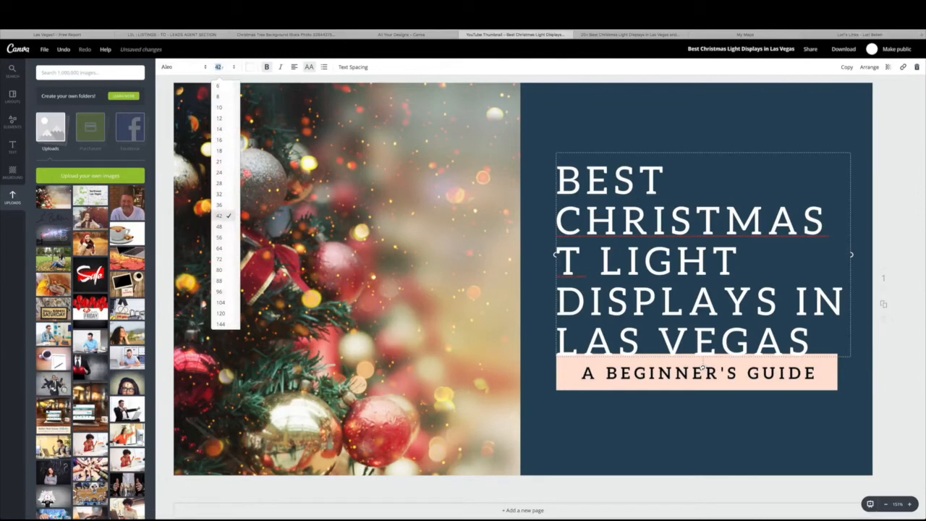
{"action": "left_click", "coordinate": [221, 206]}
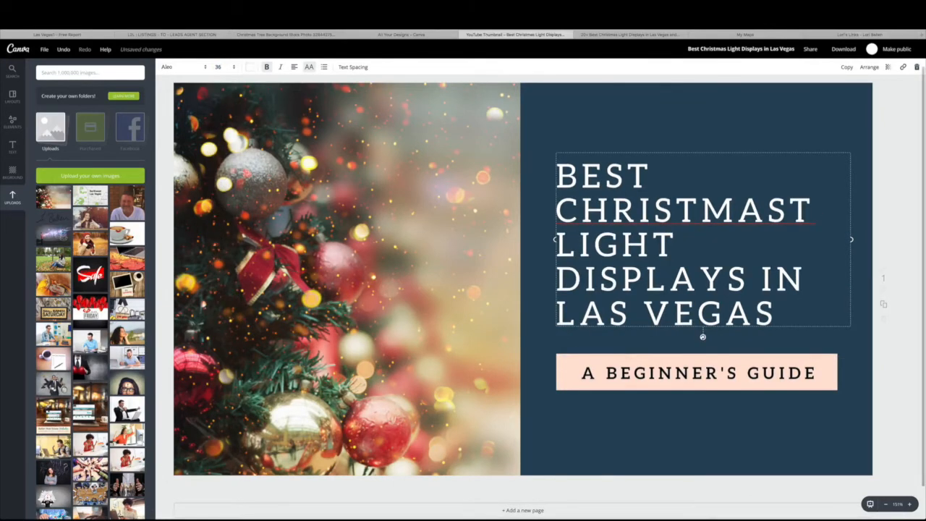
{"action": "left_click", "coordinate": [916, 172]}
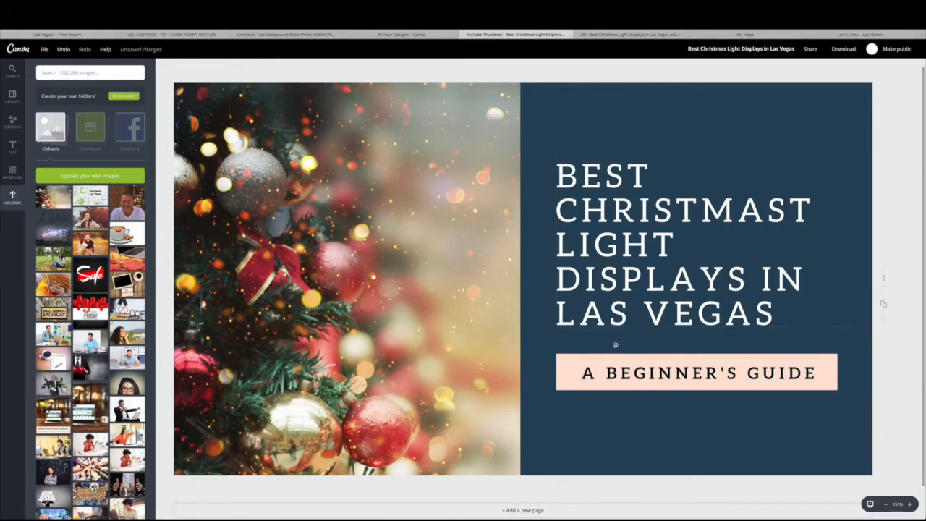
{"action": "left_click", "coordinate": [808, 208]}
{"action": "key", "text": "BackSpace"}
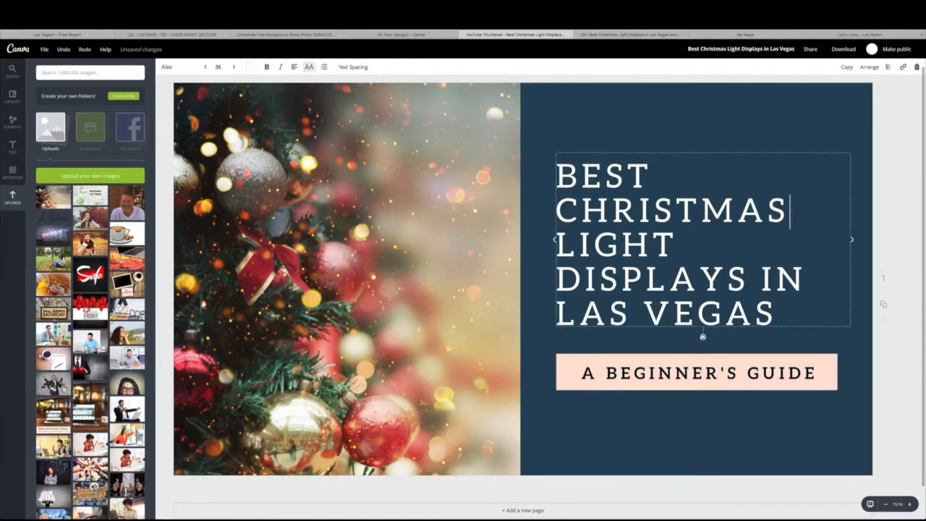
{"action": "left_click", "coordinate": [743, 136]}
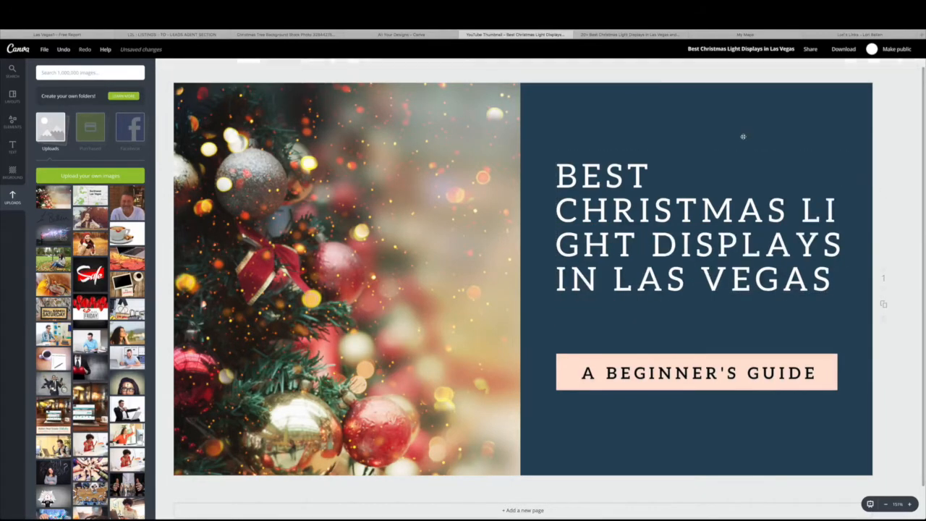
{"action": "left_click", "coordinate": [711, 253]}
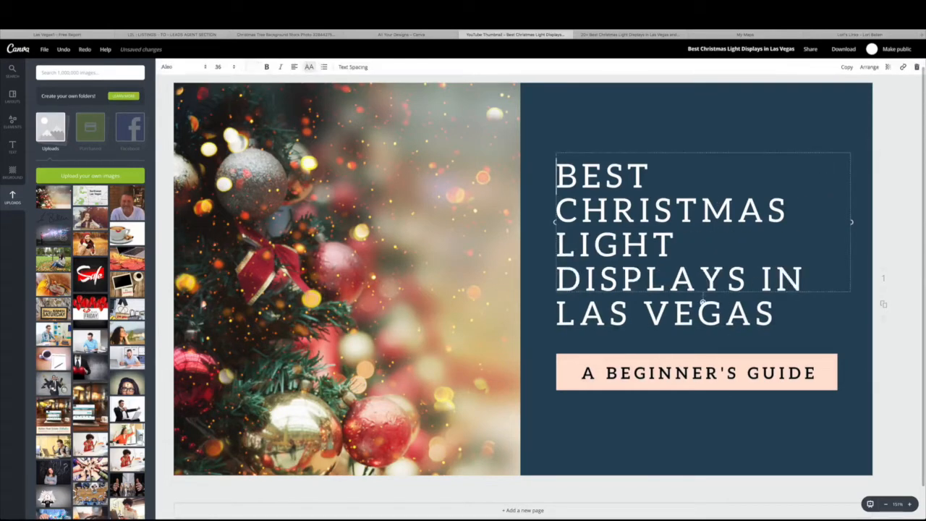
{"action": "left_click", "coordinate": [889, 250]}
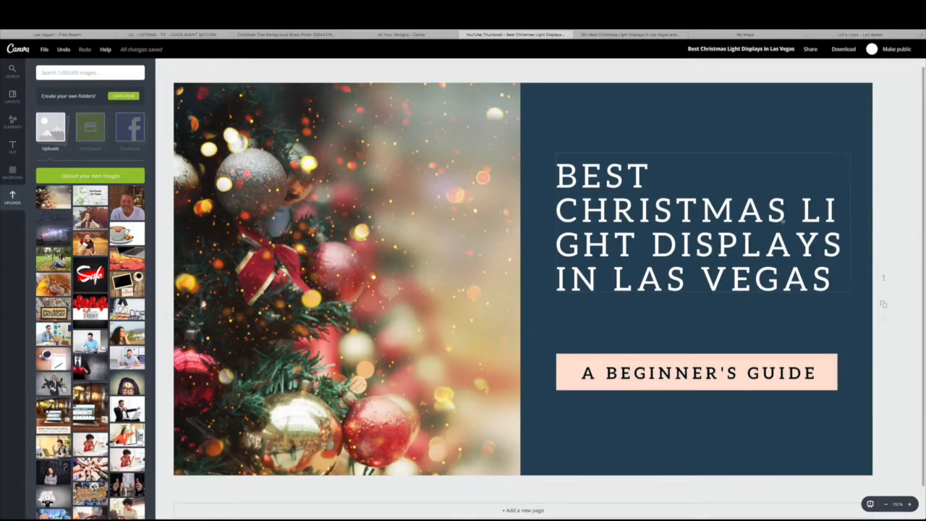
Try the Ariale font on the whole title text
{"action": "left_click", "coordinate": [748, 242]}
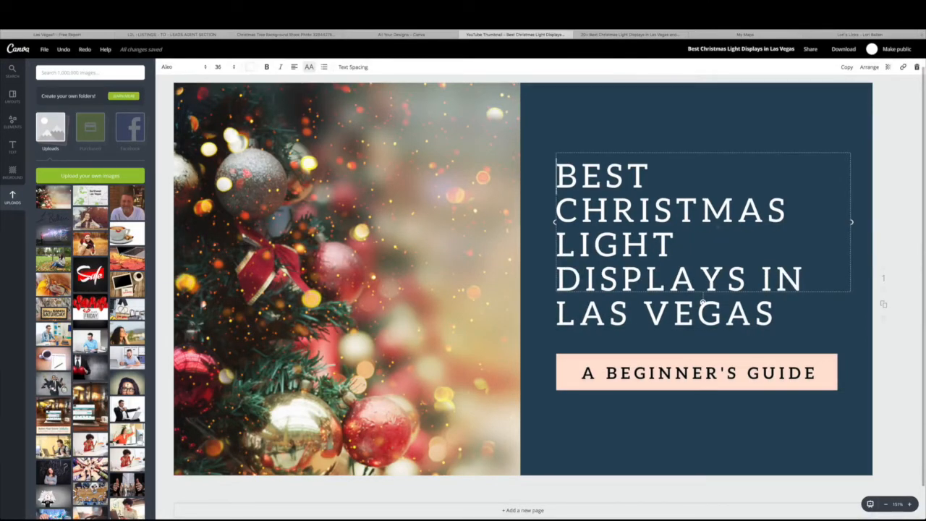
{"action": "key", "text": "super+a"}
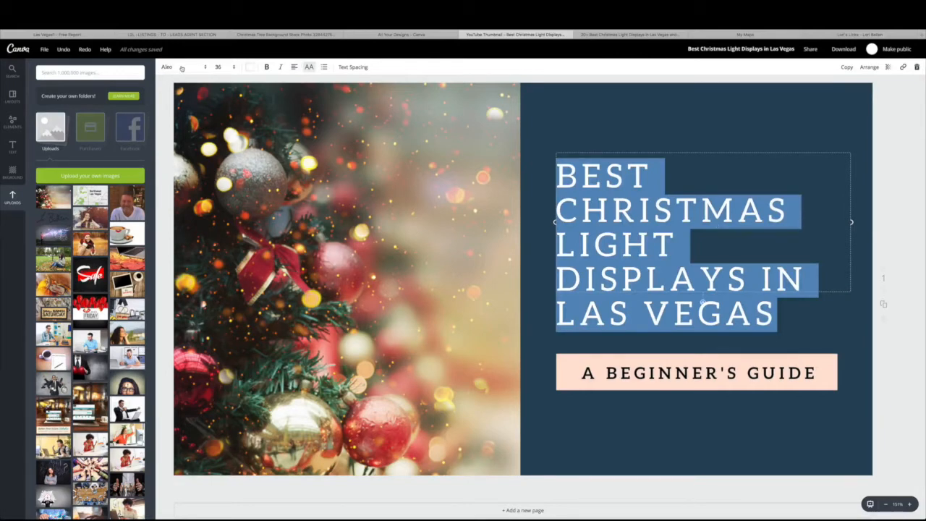
{"action": "left_click", "coordinate": [182, 67]}
{"action": "scroll", "coordinate": [200, 253], "scroll_direction": "down", "scroll_amount": 3}
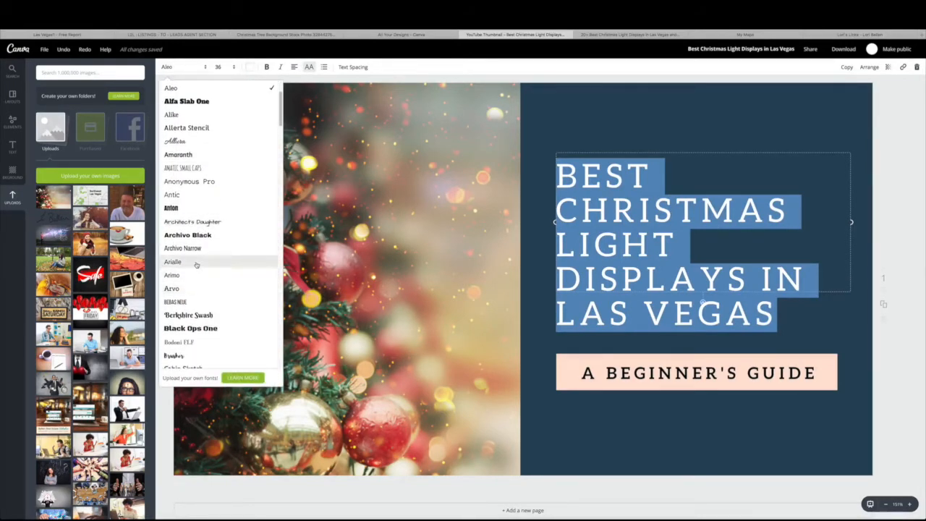
{"action": "left_click", "coordinate": [196, 263]}
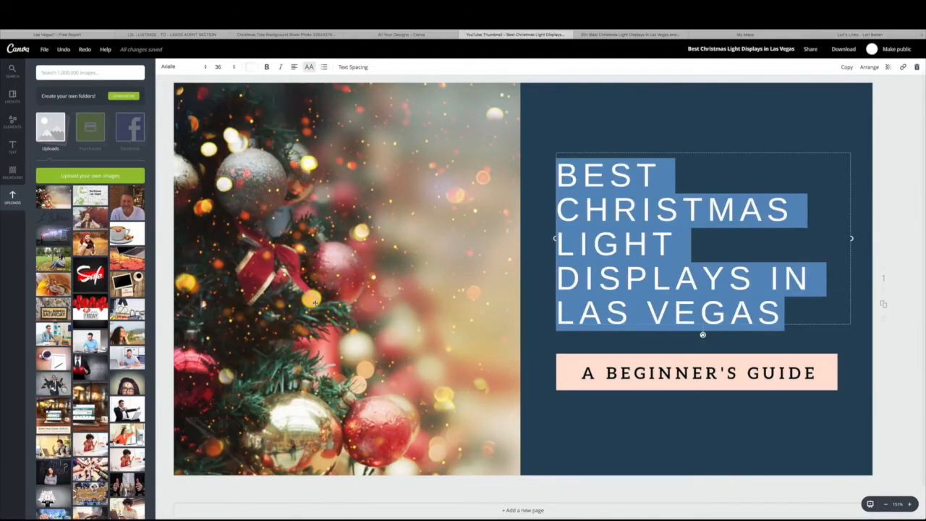
Switch the title font to Cooper Hewitt Heavy and review the result
{"action": "left_click", "coordinate": [185, 67]}
{"action": "scroll", "coordinate": [230, 282], "scroll_direction": "down", "scroll_amount": 5}
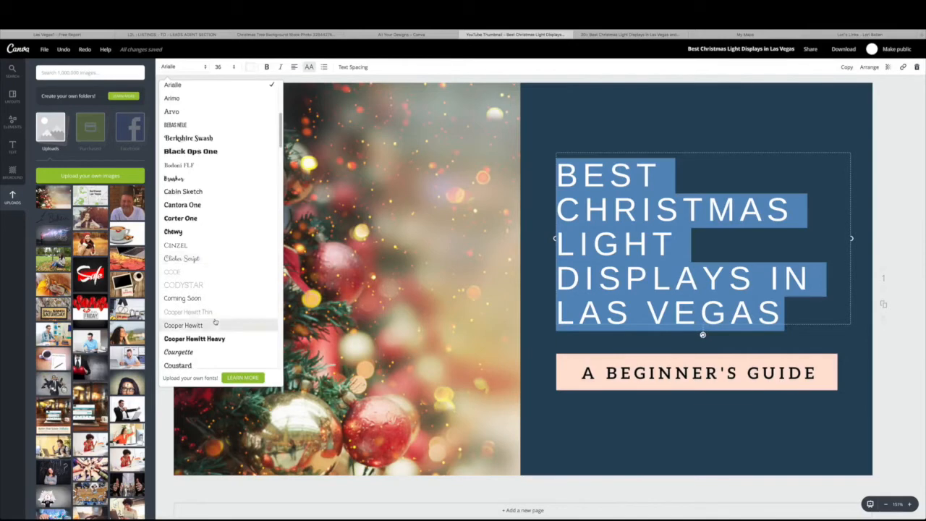
{"action": "scroll", "coordinate": [213, 326], "scroll_direction": "down", "scroll_amount": 1}
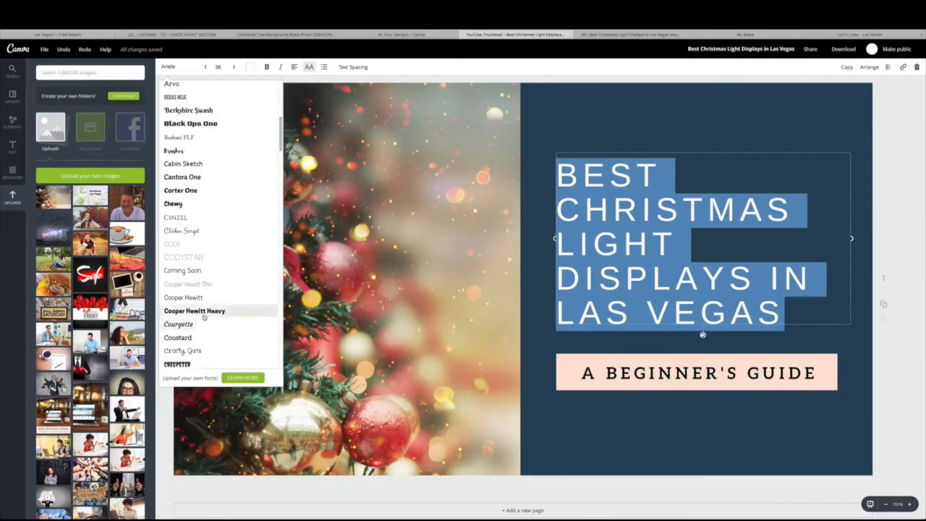
{"action": "left_click", "coordinate": [203, 310]}
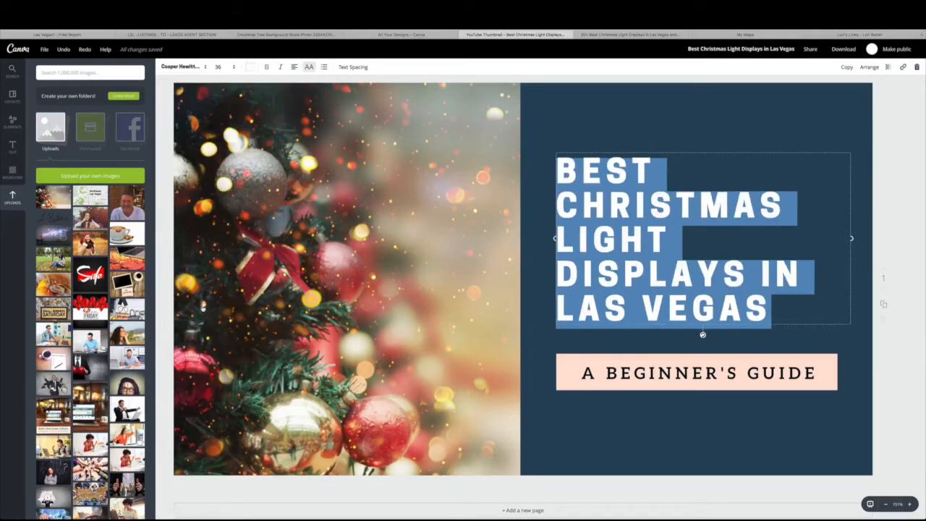
{"action": "left_click", "coordinate": [893, 216]}
{"action": "left_click", "coordinate": [709, 219]}
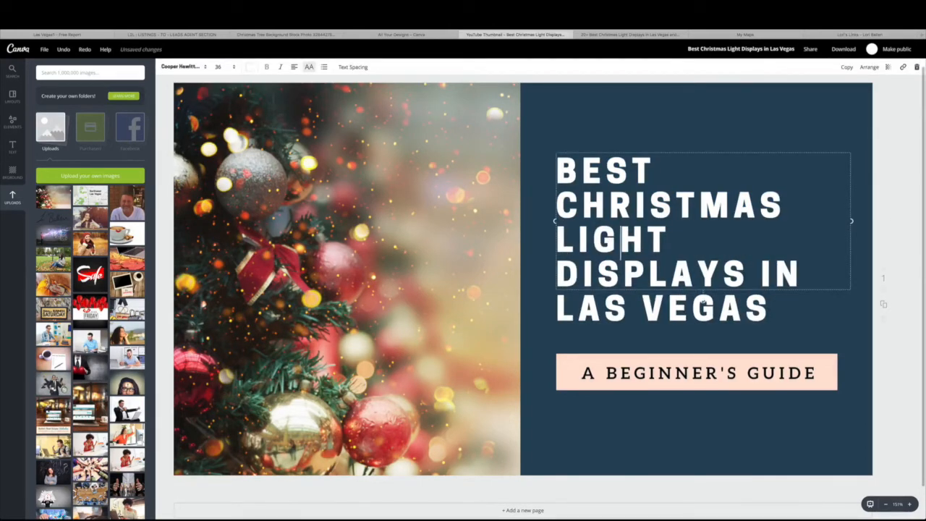
{"action": "left_click", "coordinate": [905, 222]}
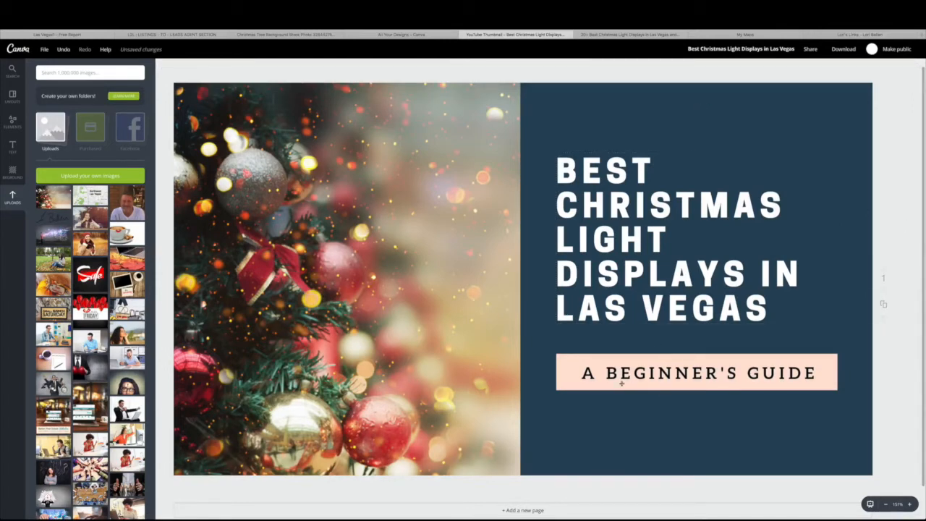
{"action": "left_click", "coordinate": [725, 370]}
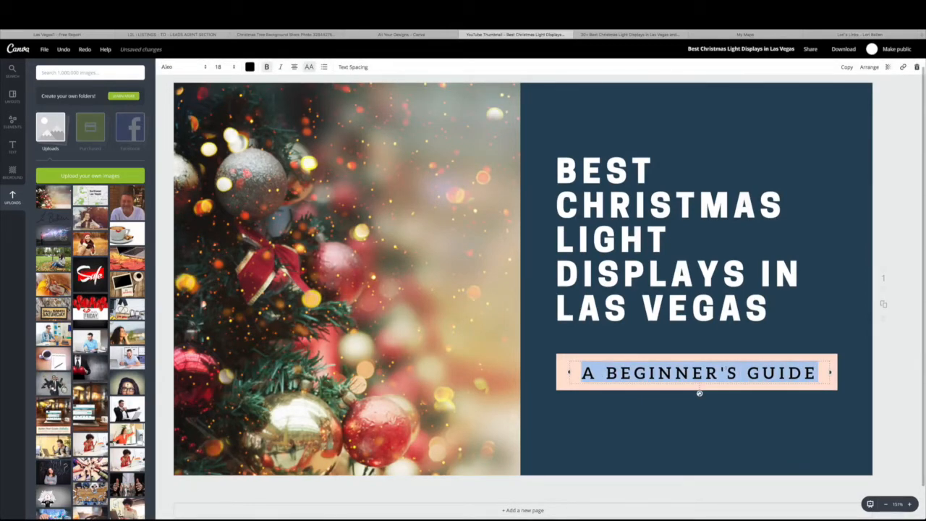
Retype the subtitle as WITH INTERACTIVE MAP and set it to font size 16
{"action": "type", "text": "WITH INTERE"}
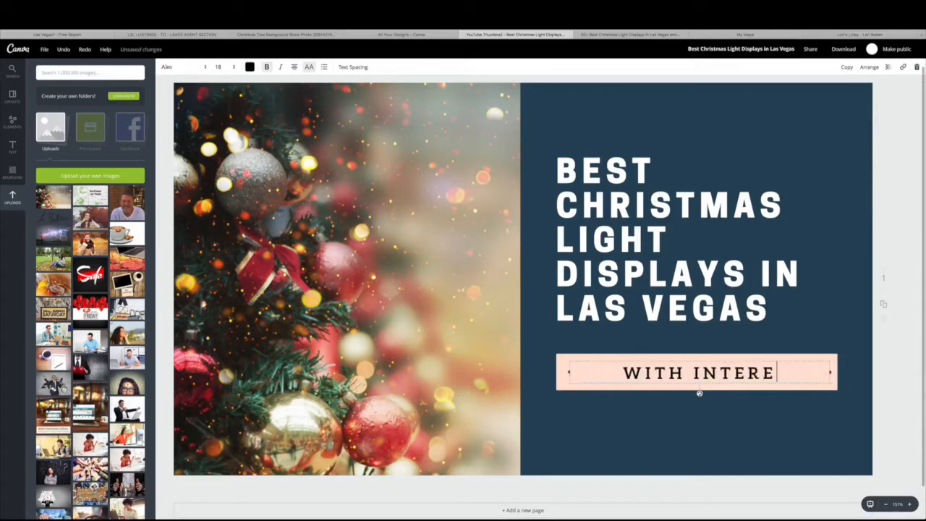
{"action": "type", "text": "ACTIV"}
{"action": "key", "text": "BackSpace"}
{"action": "key", "text": "BackSpace"}
{"action": "key", "text": "BackSpace"}
{"action": "key", "text": "BackSpace"}
{"action": "key", "text": "BackSpace"}
{"action": "key", "text": "BackSpace"}
{"action": "type", "text": "ACTIVE MAP"}
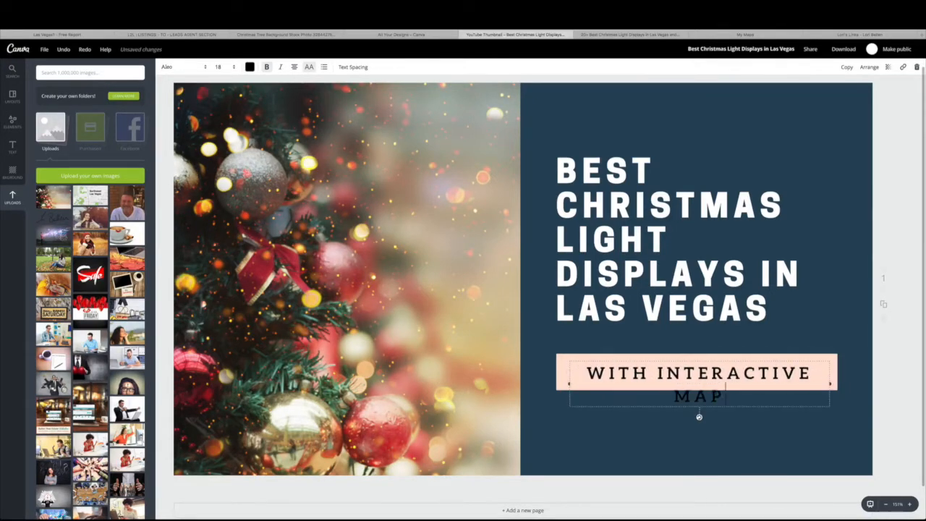
{"action": "key", "text": "ctrl+a"}
{"action": "left_click", "coordinate": [239, 69]}
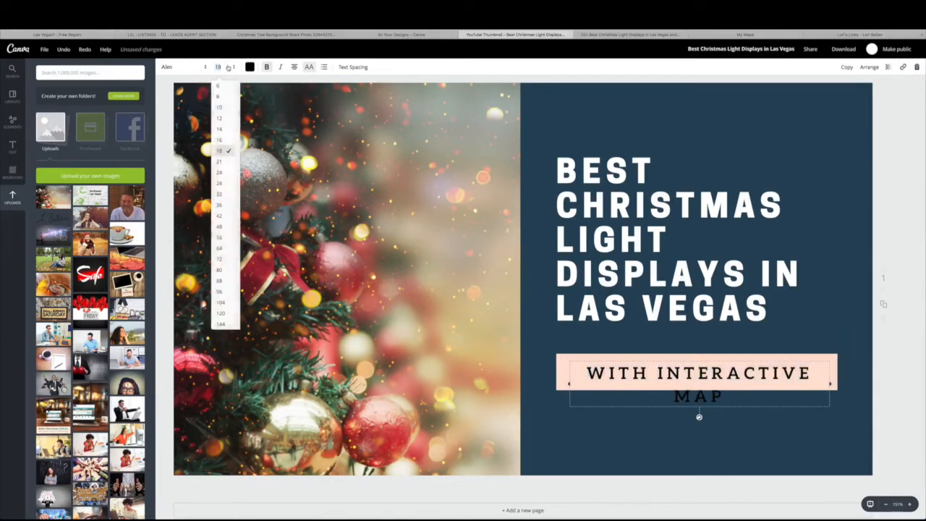
{"action": "left_click", "coordinate": [222, 139]}
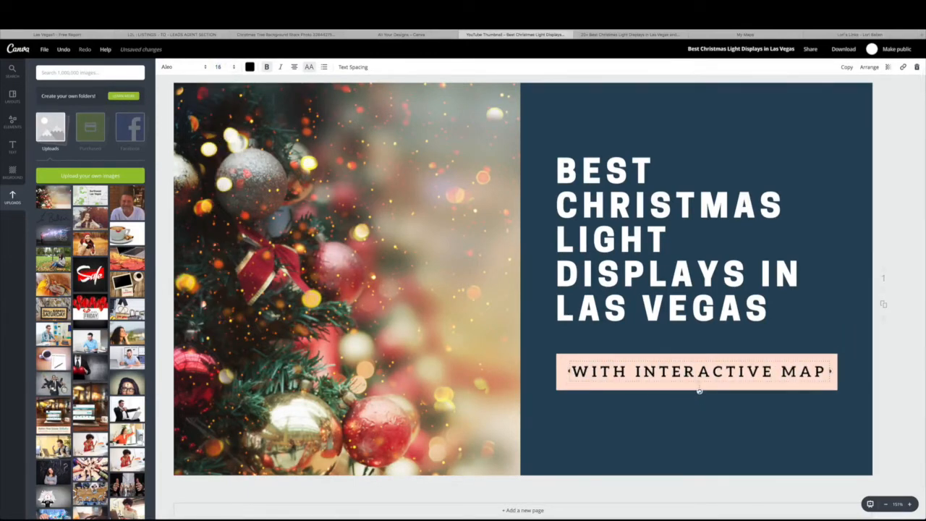
{"action": "left_click", "coordinate": [898, 362]}
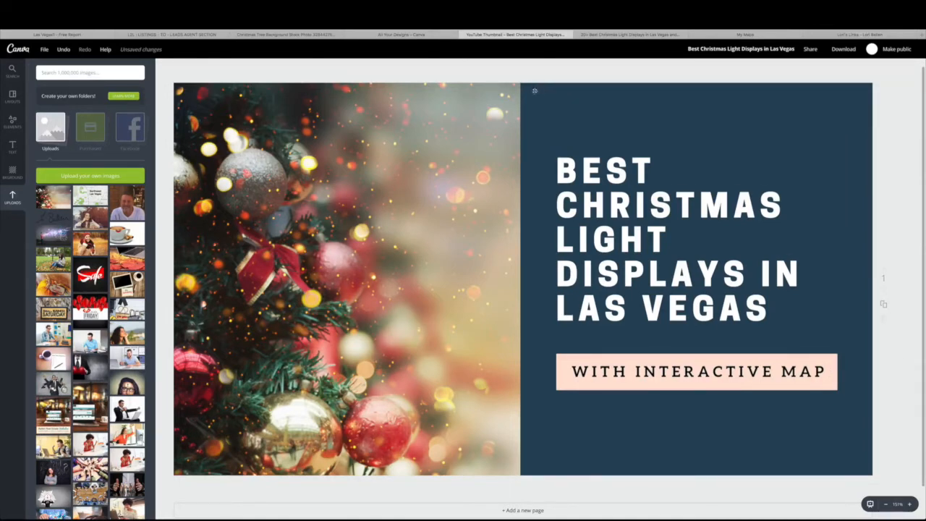
Change the title panel's background from navy to dark green
{"action": "left_click", "coordinate": [559, 105]}
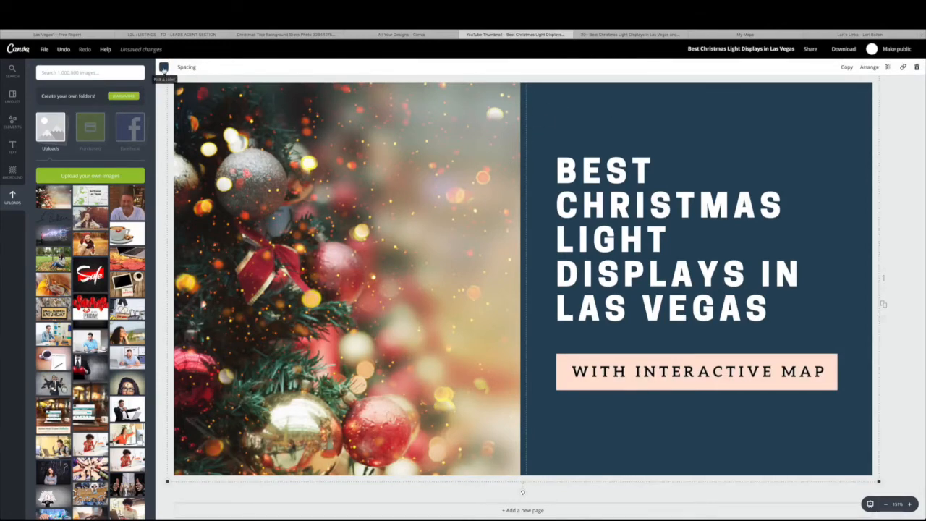
{"action": "left_click", "coordinate": [163, 68]}
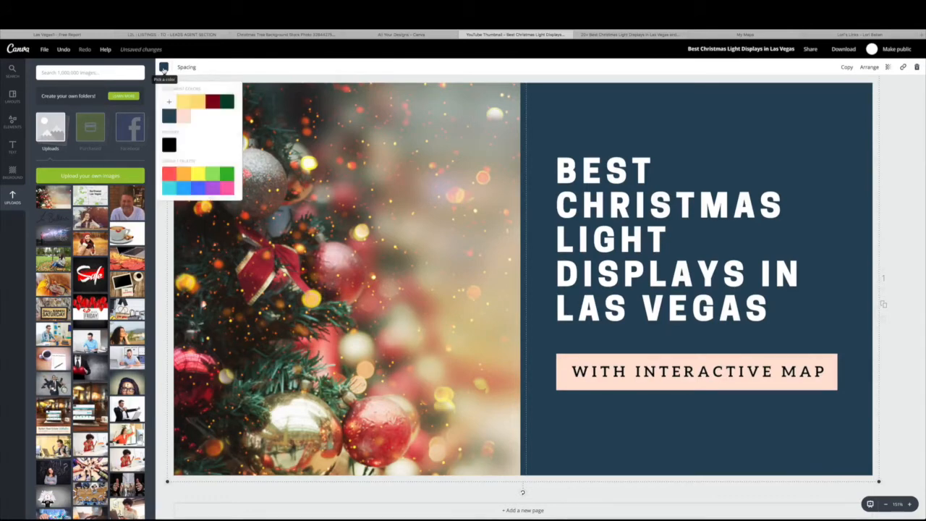
{"action": "scroll", "coordinate": [183, 178], "scroll_direction": "down", "scroll_amount": 1}
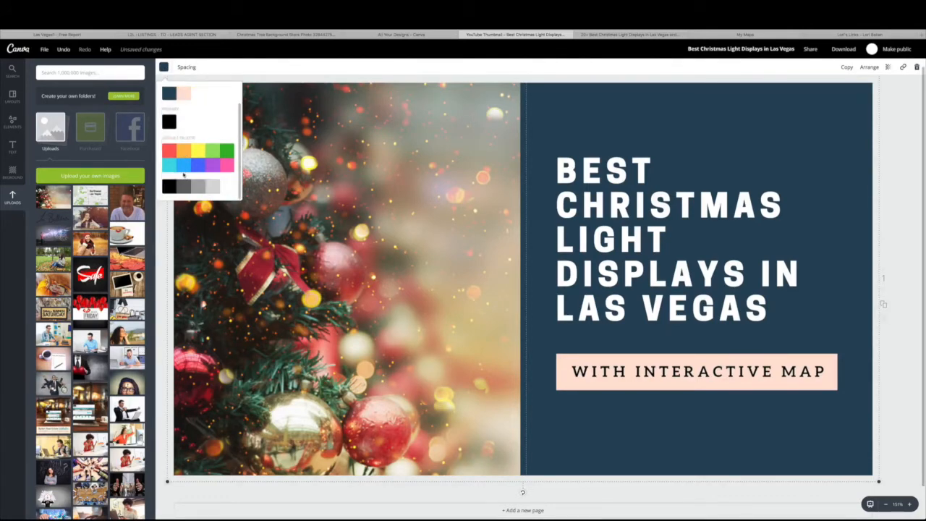
{"action": "scroll", "coordinate": [192, 154], "scroll_direction": "up", "scroll_amount": 1}
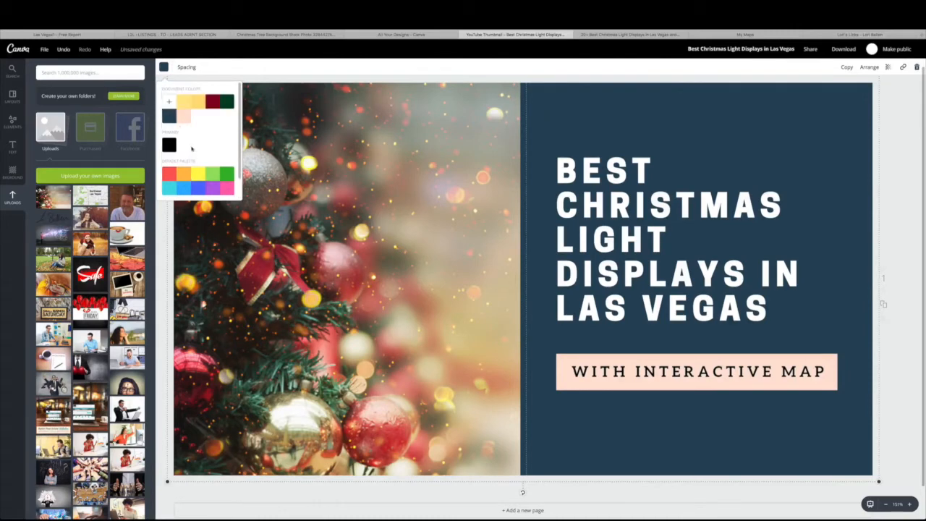
{"action": "left_click", "coordinate": [169, 103]}
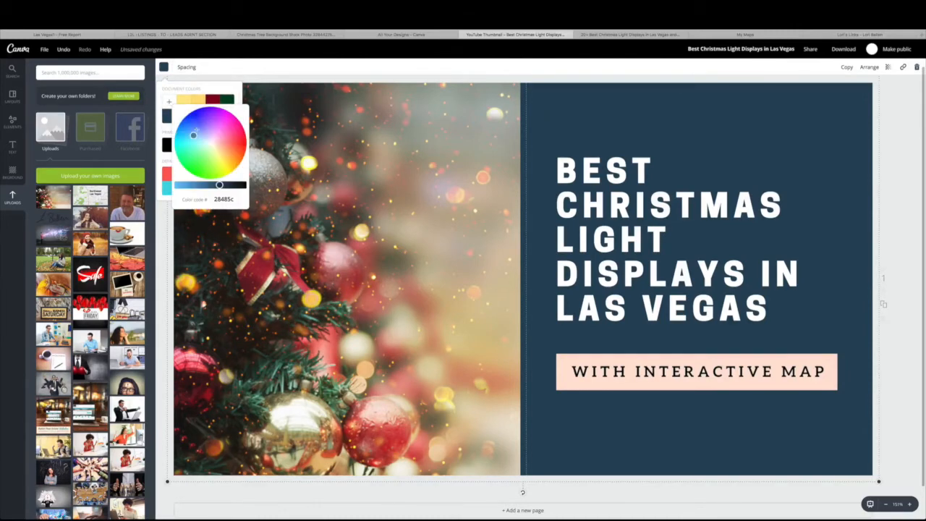
{"action": "left_click", "coordinate": [168, 102]}
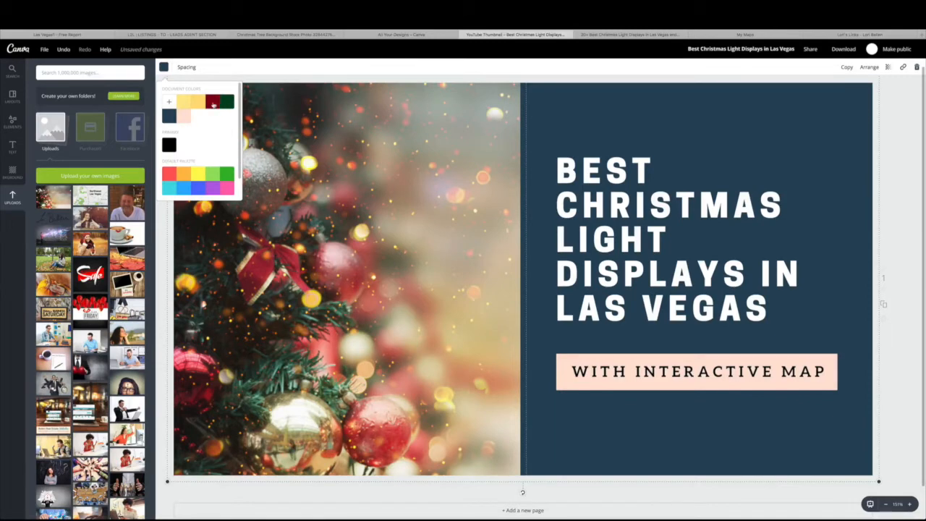
{"action": "left_click", "coordinate": [226, 103]}
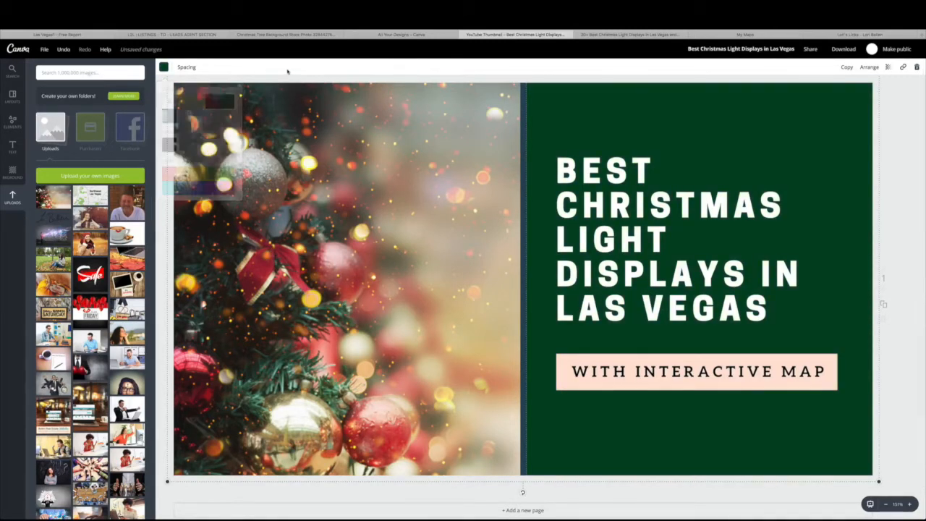
Undo an accidental layout shift and make the divider strip dark red
{"action": "left_click_drag", "start_coordinate": [524, 177], "coordinate": [528, 201]}
{"action": "key", "text": "super+z"}
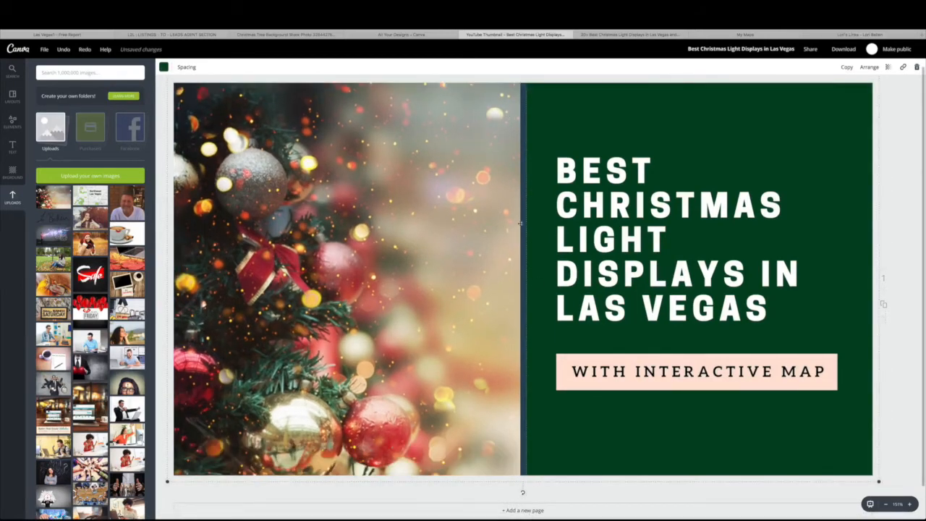
{"action": "left_click", "coordinate": [11, 176]}
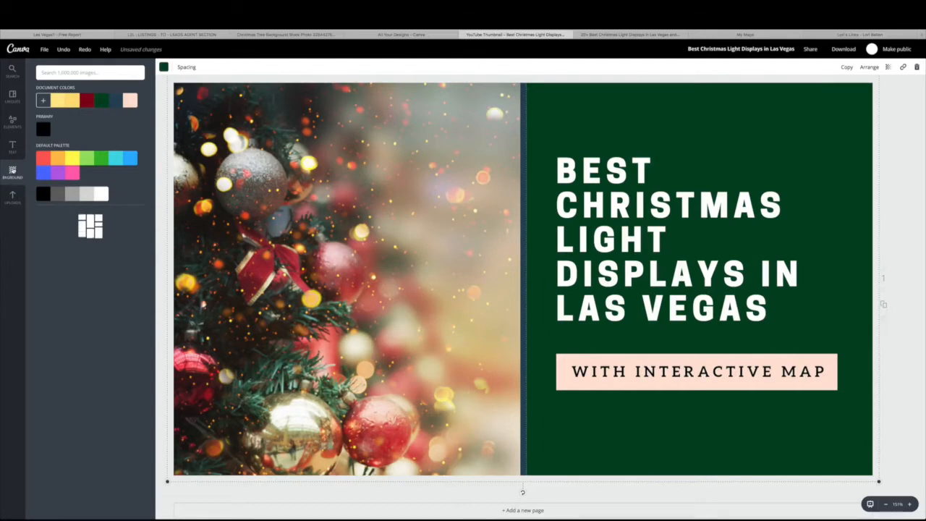
{"action": "left_click", "coordinate": [86, 102]}
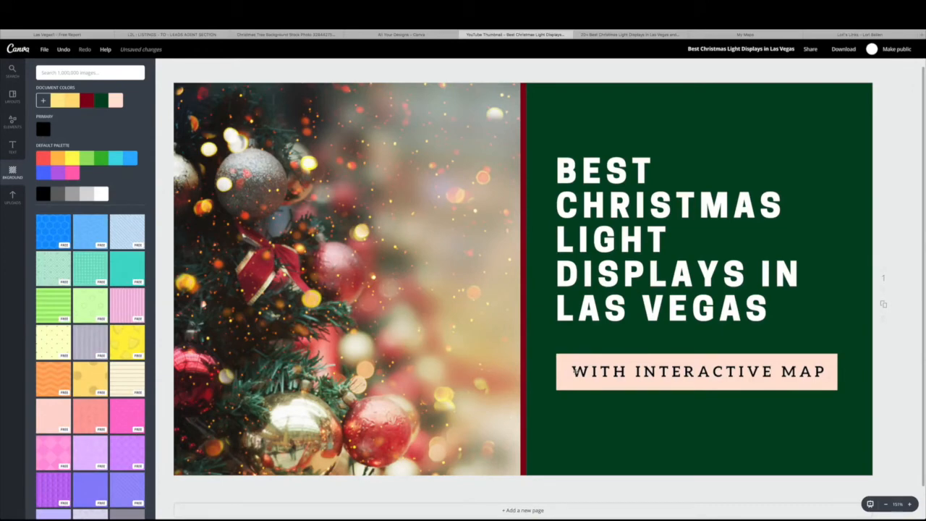
Give the WITH INTERACTIVE MAP box the yellow document colour as its background
{"action": "left_click", "coordinate": [558, 388]}
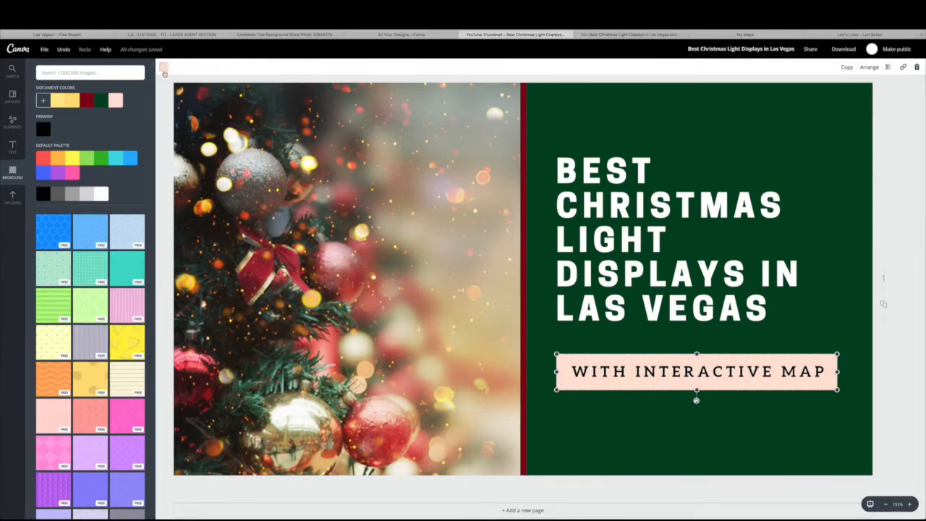
{"action": "left_click", "coordinate": [164, 69]}
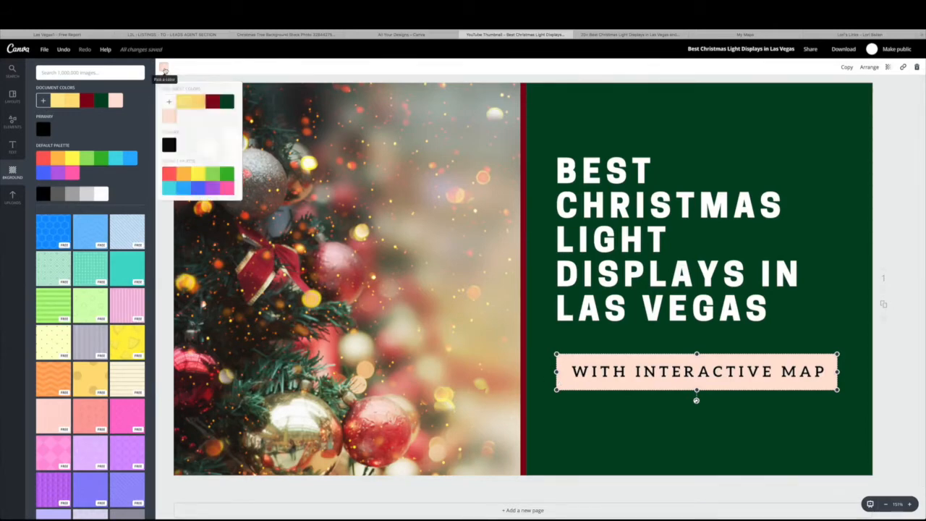
{"action": "left_click", "coordinate": [190, 104]}
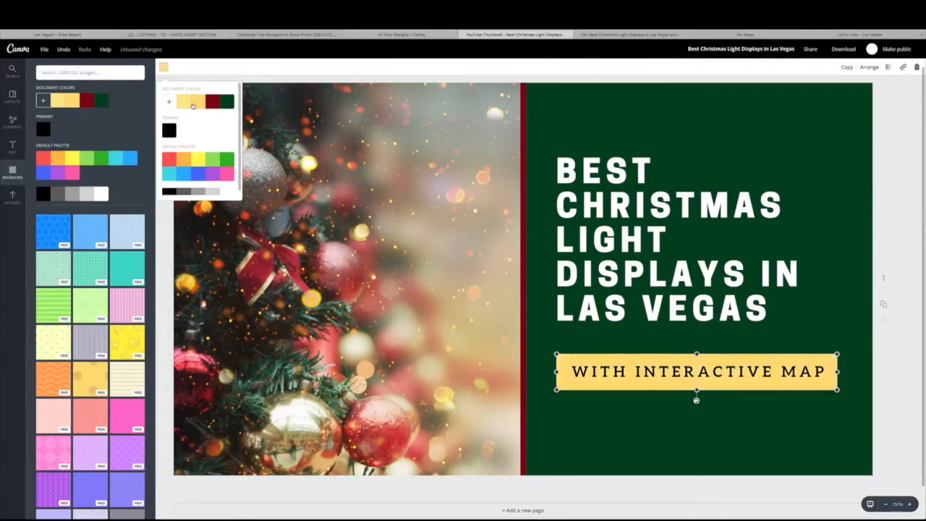
{"action": "left_click", "coordinate": [218, 67]}
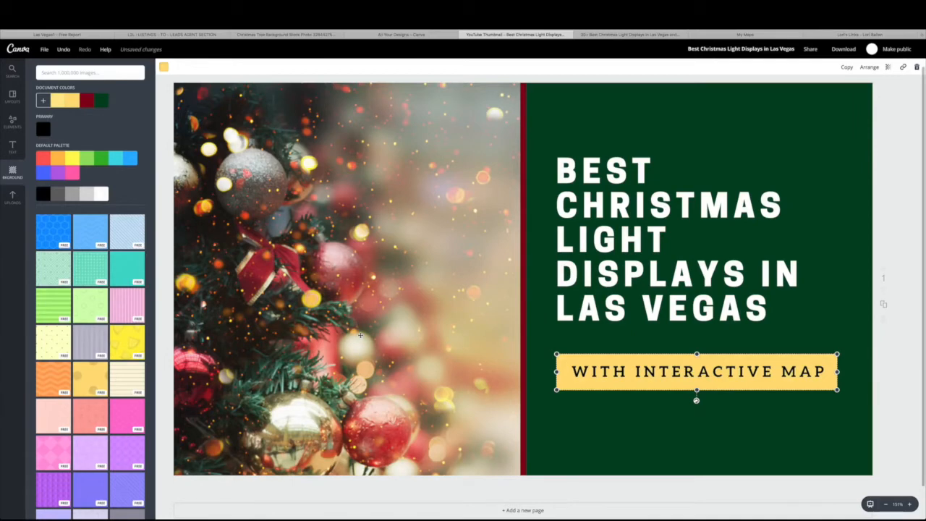
{"action": "left_click", "coordinate": [889, 375]}
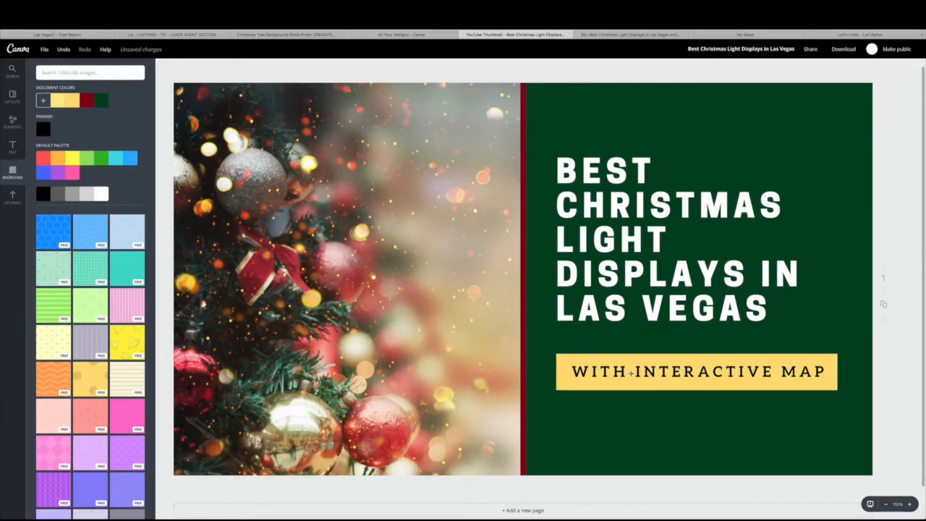
Download the finished thumbnail as a PNG and dismiss the download dialog
{"action": "left_click", "coordinate": [843, 49]}
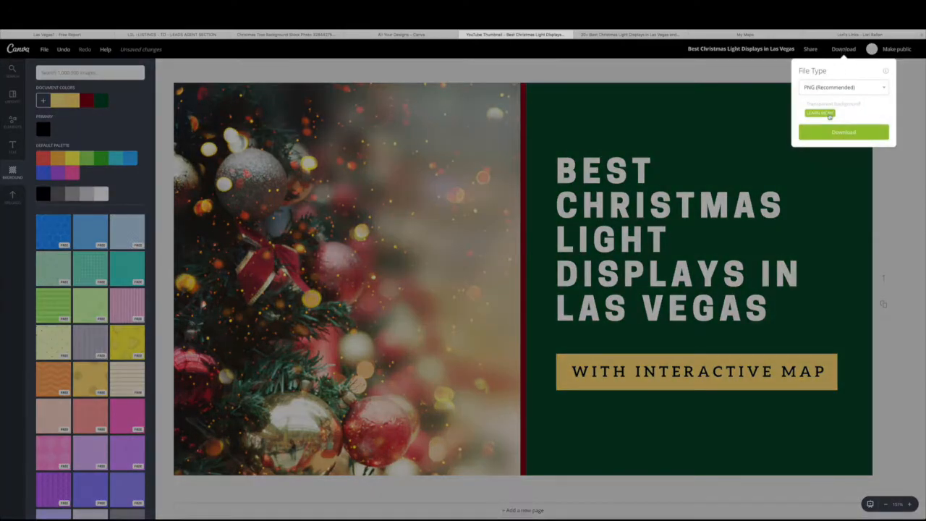
{"action": "left_click", "coordinate": [835, 133]}
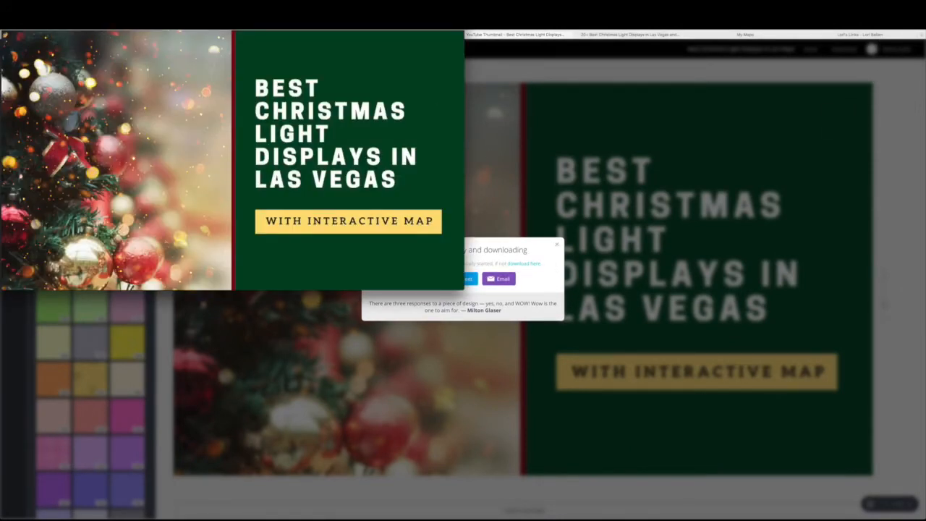
{"action": "left_click", "coordinate": [558, 246]}
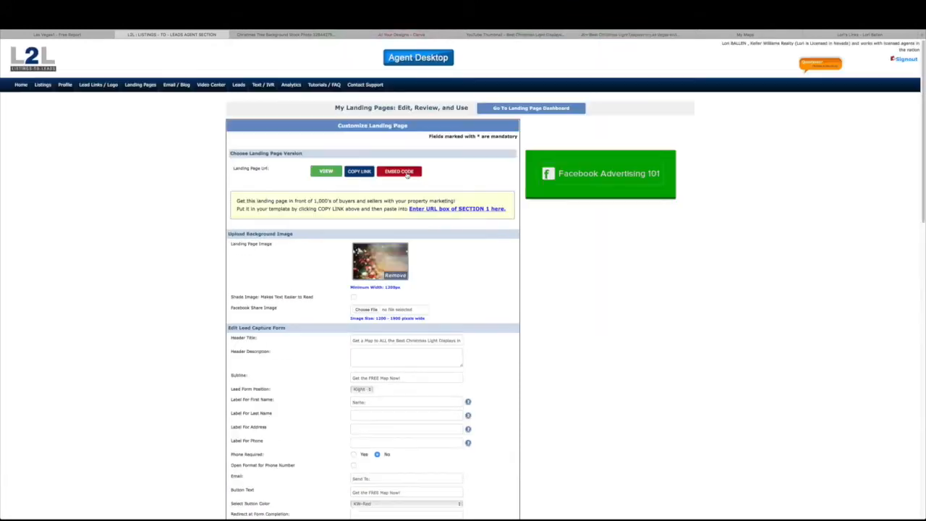
Attach Best Christmas Light Displays in Las Vegas-2.png from Downloads as the Facebook Share Image
{"action": "left_click", "coordinate": [365, 310]}
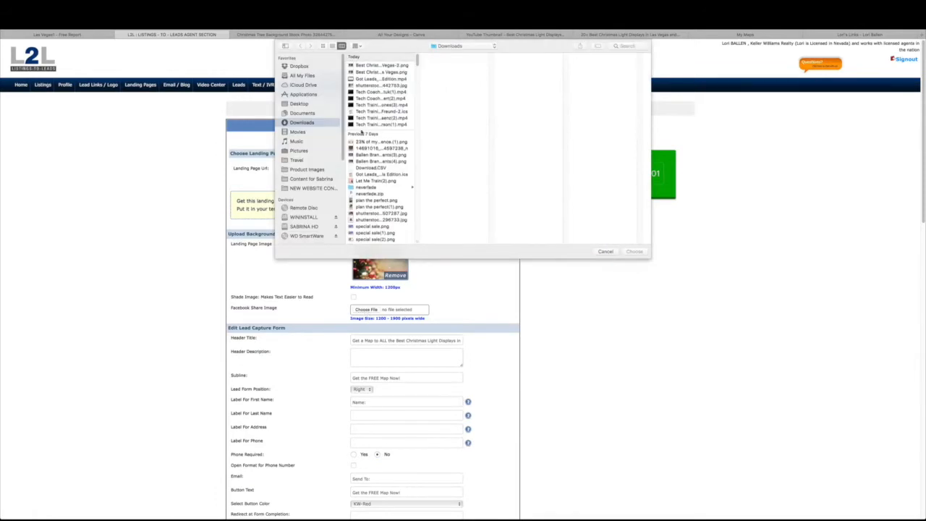
{"action": "left_click", "coordinate": [367, 73]}
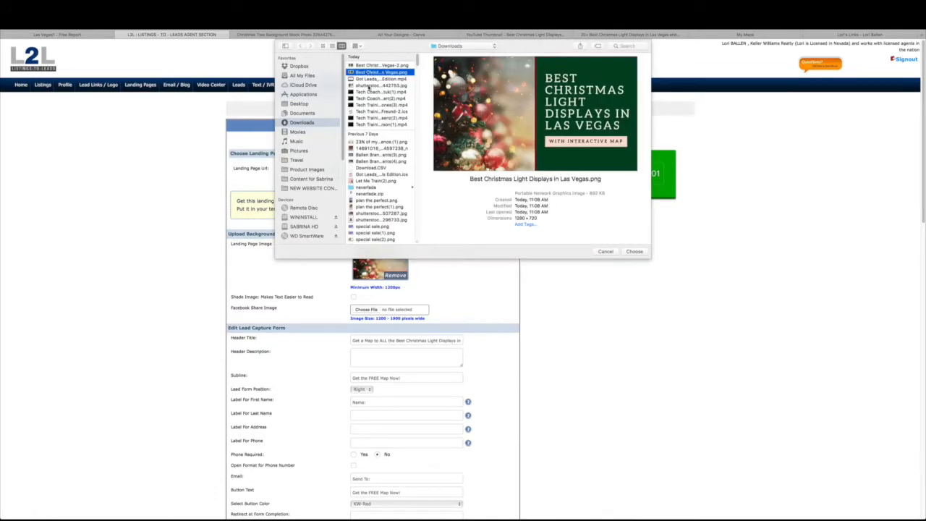
{"action": "left_click", "coordinate": [369, 86]}
{"action": "left_click", "coordinate": [370, 66]}
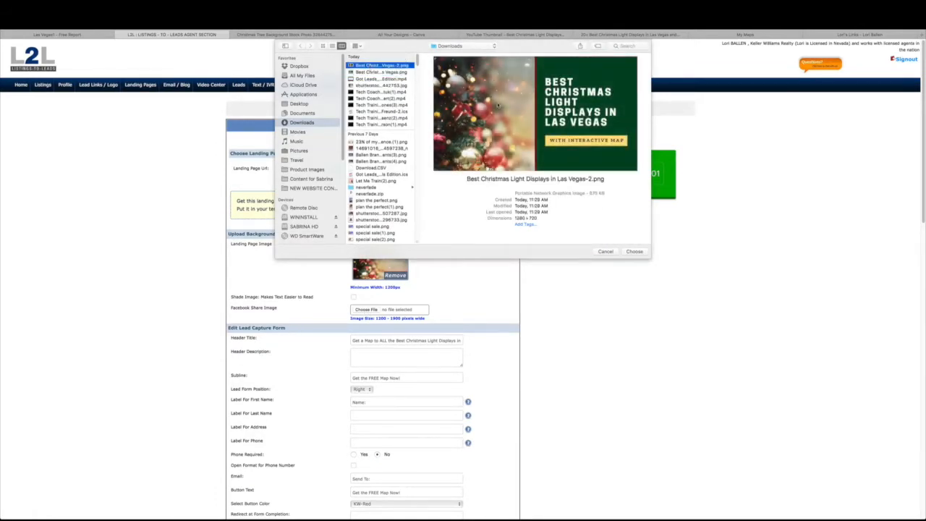
{"action": "left_click", "coordinate": [635, 252]}
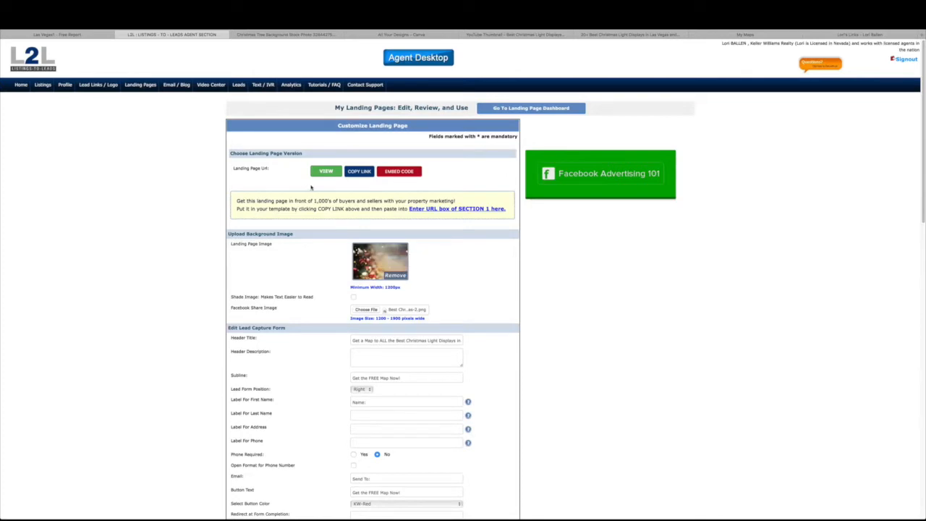
Save and update the landing page settings
{"action": "scroll", "coordinate": [385, 309], "scroll_direction": "down", "scroll_amount": 15}
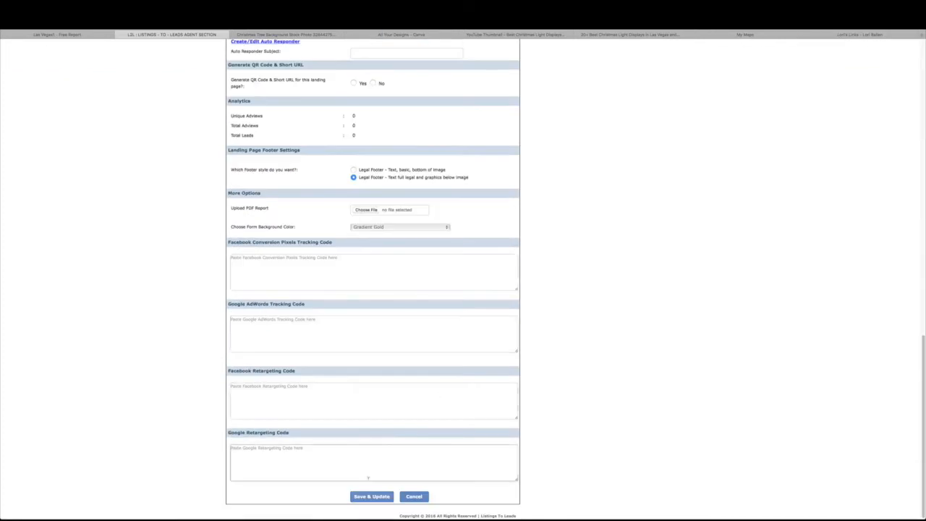
{"action": "left_click", "coordinate": [369, 498]}
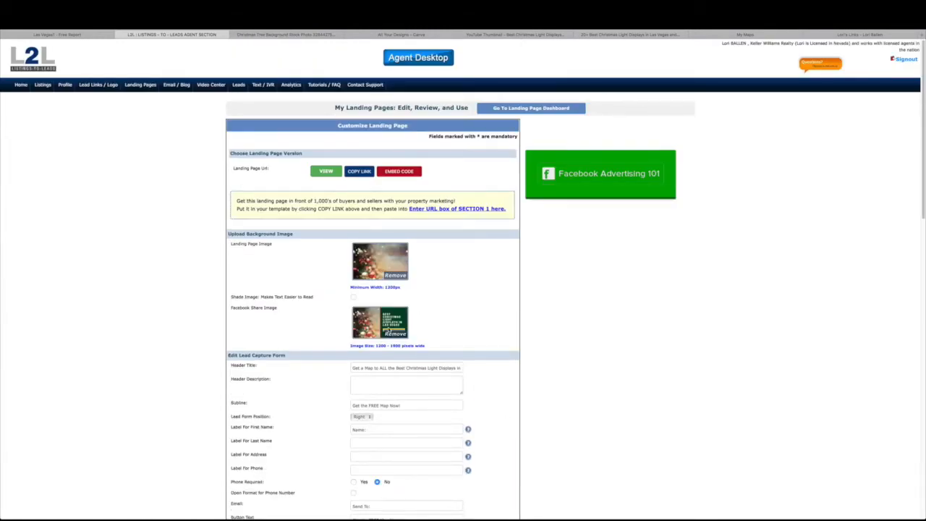
{"action": "scroll", "coordinate": [482, 284], "scroll_direction": "down", "scroll_amount": 2}
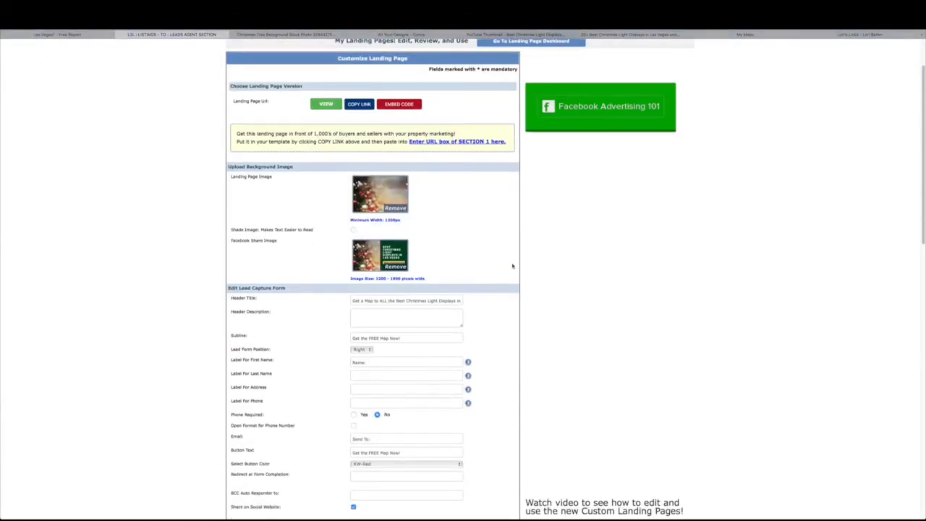
{"action": "scroll", "coordinate": [513, 266], "scroll_direction": "down", "scroll_amount": 2}
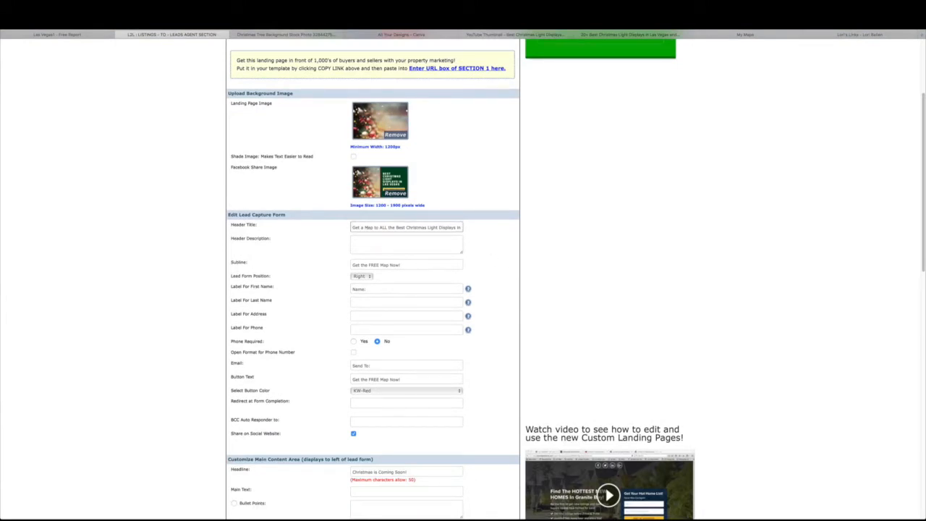
Review the Header Title, which ends with 'Christmas Light Displays in Las Vegas'
{"action": "left_click", "coordinate": [386, 226]}
{"action": "left_click_drag", "start_coordinate": [354, 228], "coordinate": [469, 224]}
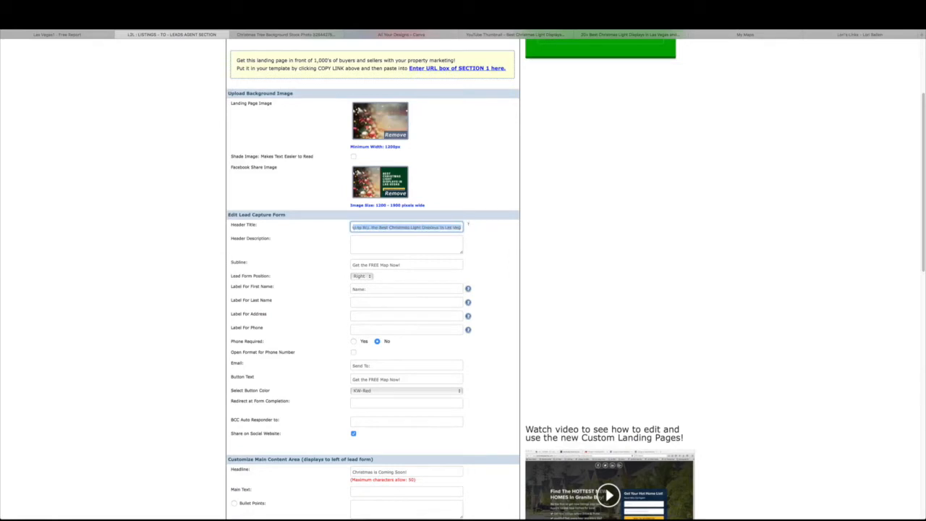
{"action": "left_click", "coordinate": [455, 226]}
{"action": "left_click", "coordinate": [482, 238]}
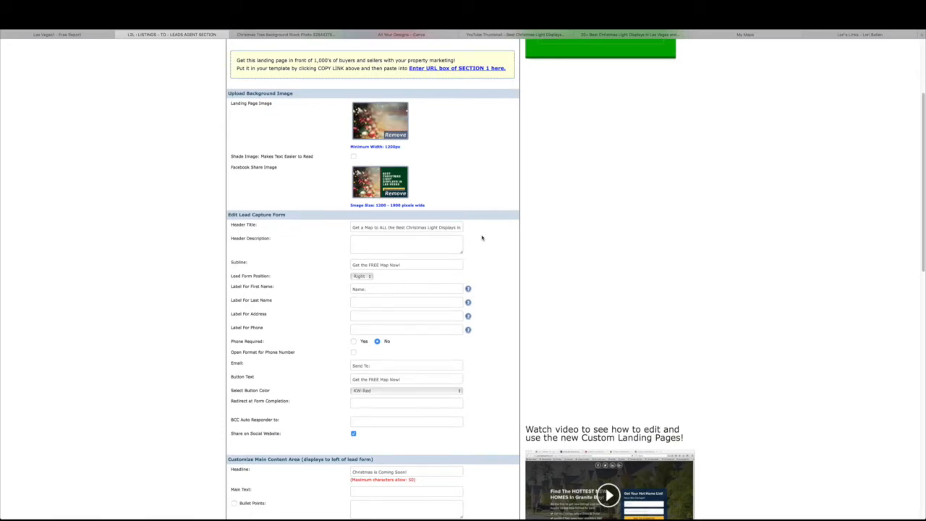
{"action": "left_click", "coordinate": [437, 226]}
{"action": "left_click_drag", "start_coordinate": [427, 227], "coordinate": [467, 227]}
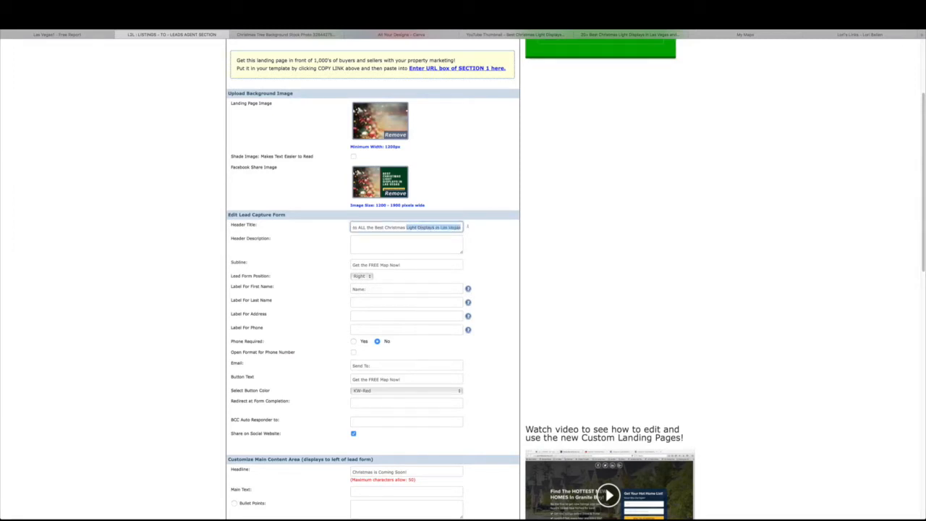
{"action": "left_click", "coordinate": [387, 228]}
{"action": "left_click_drag", "start_coordinate": [386, 227], "coordinate": [467, 226]}
{"action": "left_click", "coordinate": [442, 228]}
Review the Subline text and the Lead Form Position options
{"action": "scroll", "coordinate": [447, 221], "scroll_direction": "down", "scroll_amount": 1}
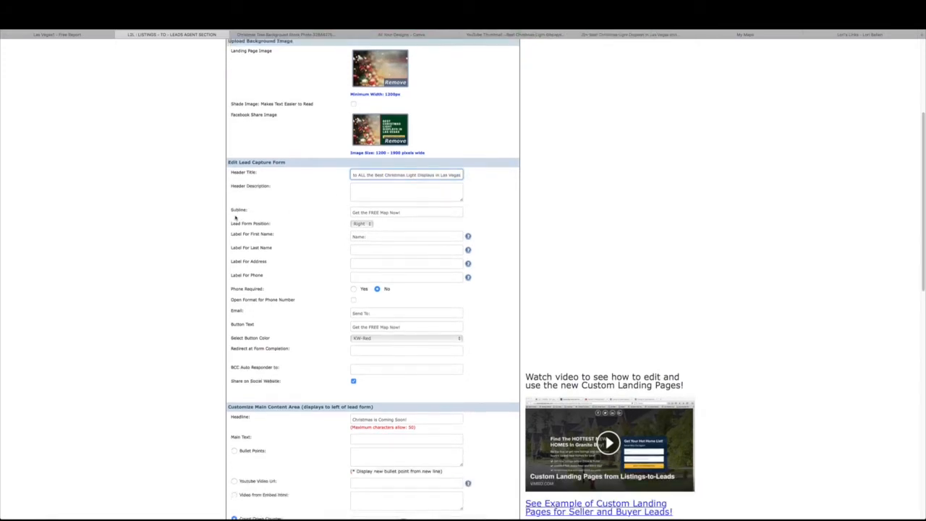
{"action": "left_click_drag", "start_coordinate": [405, 211], "coordinate": [360, 206]}
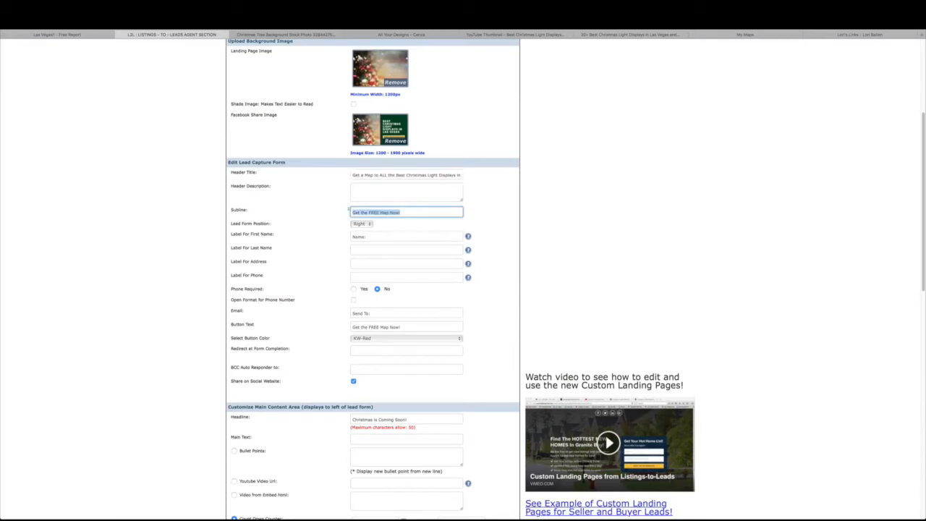
{"action": "left_click", "coordinate": [437, 209]}
{"action": "scroll", "coordinate": [347, 239], "scroll_direction": "down", "scroll_amount": 1}
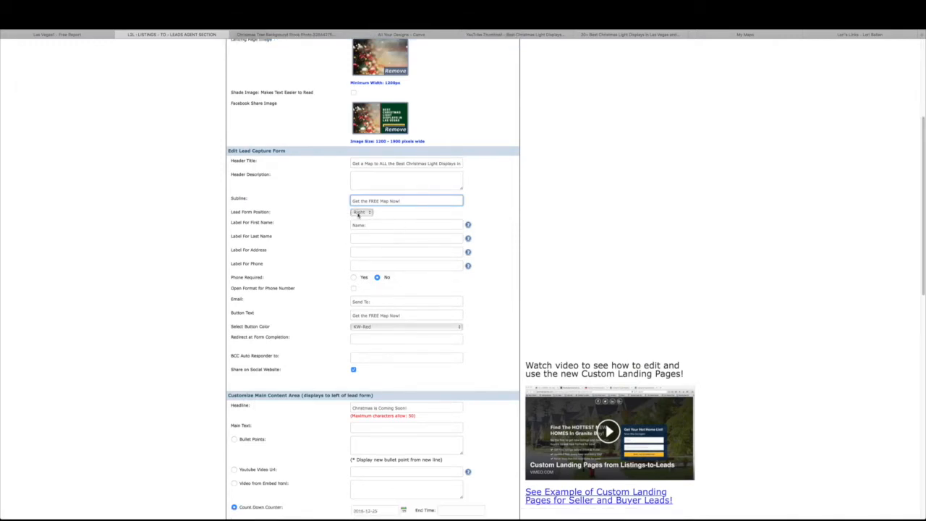
{"action": "left_click", "coordinate": [358, 212]}
Keep the lead form on the Right and return to Shutterstock's christmas background results
{"action": "left_click", "coordinate": [368, 212]}
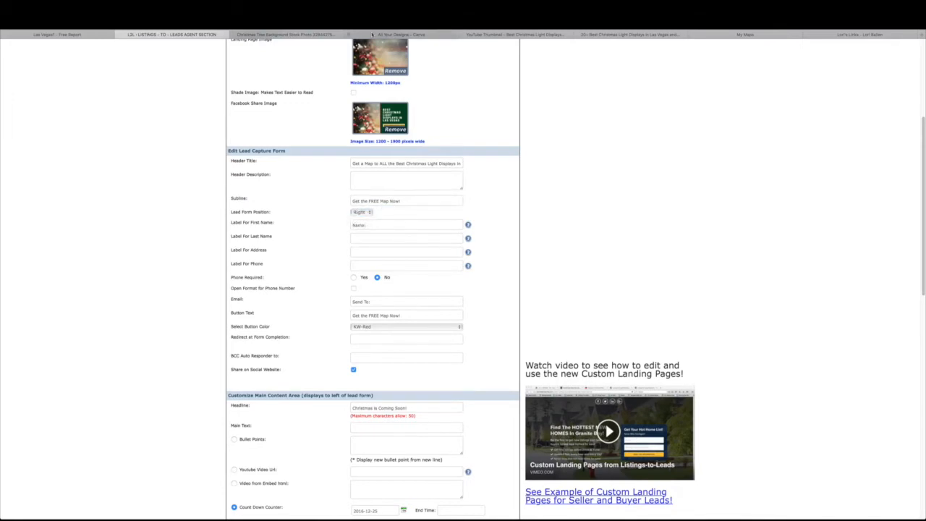
{"action": "left_click", "coordinate": [372, 34]}
{"action": "left_click", "coordinate": [311, 35]}
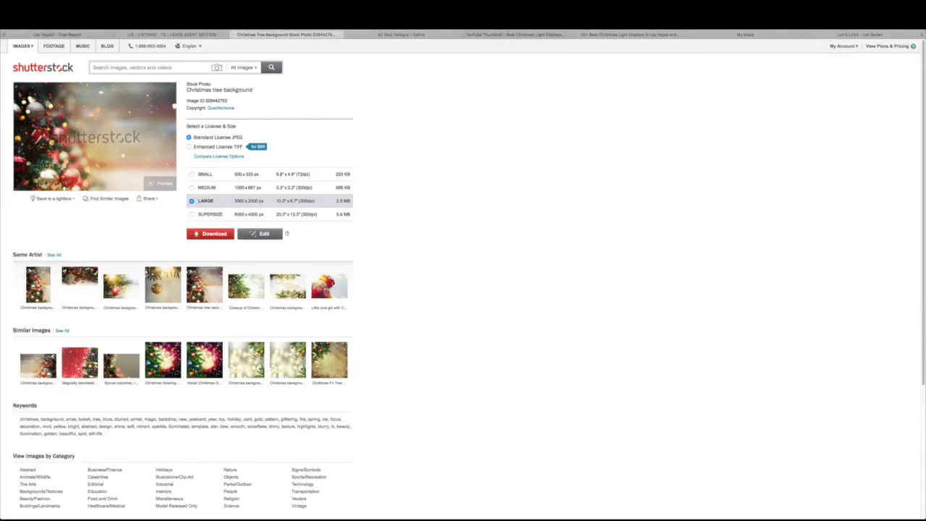
{"action": "key", "text": "super+bracketleft"}
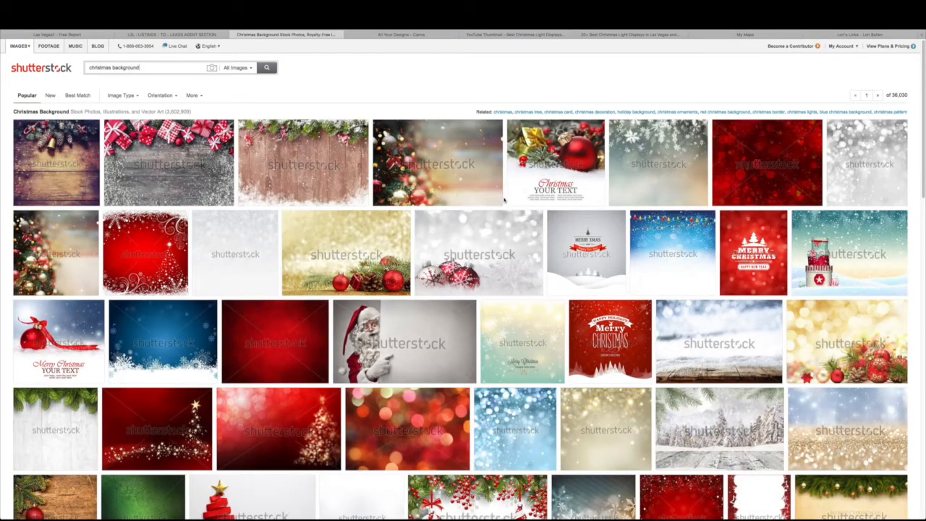
{"action": "scroll", "coordinate": [504, 200], "scroll_direction": "down", "scroll_amount": 2}
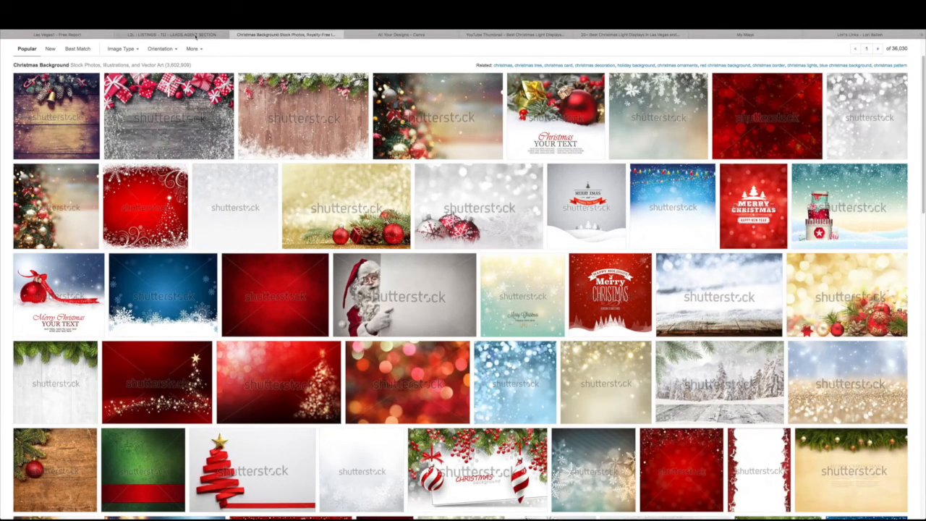
{"action": "left_click", "coordinate": [197, 36]}
Check the Button Text and keep KW-Red as the form button colour
{"action": "scroll", "coordinate": [329, 185], "scroll_direction": "down", "scroll_amount": 2}
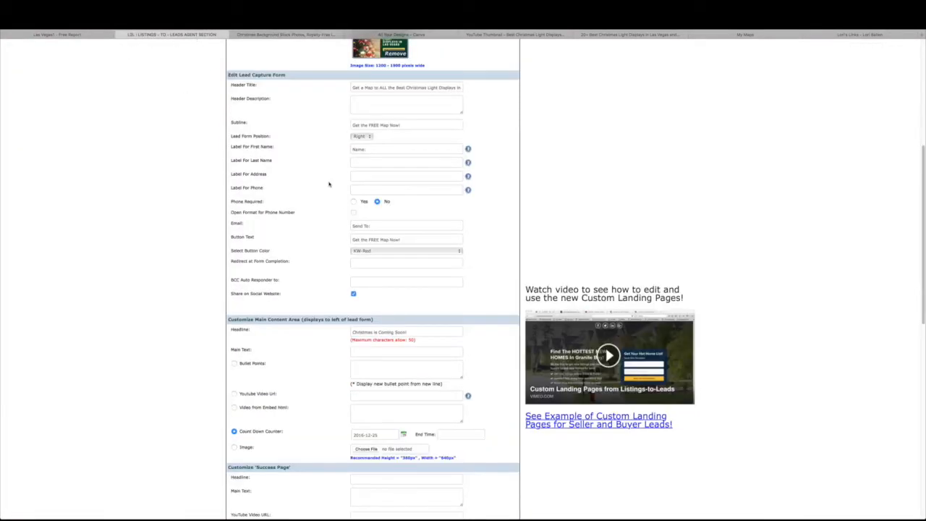
{"action": "scroll", "coordinate": [329, 184], "scroll_direction": "down", "scroll_amount": 1}
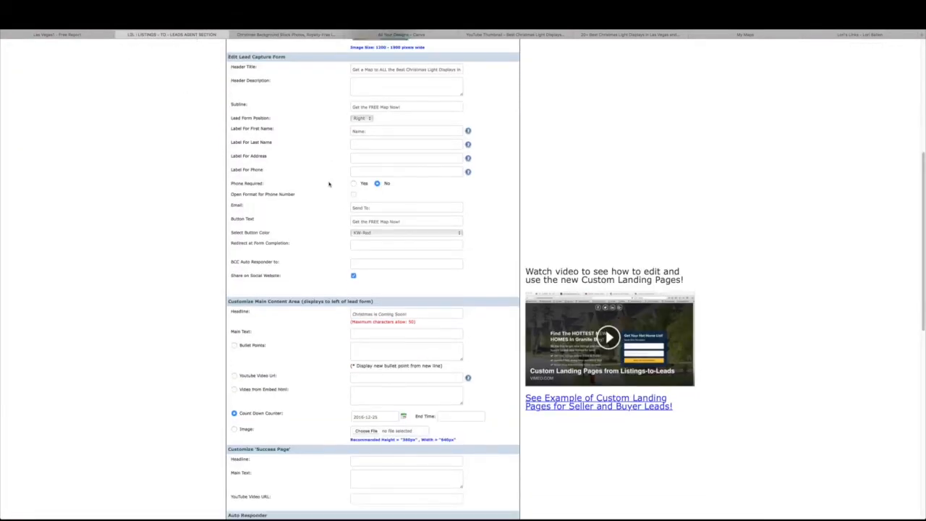
{"action": "left_click_drag", "start_coordinate": [232, 219], "coordinate": [255, 219]}
{"action": "left_click", "coordinate": [355, 222]}
{"action": "left_click_drag", "start_coordinate": [353, 221], "coordinate": [403, 222]}
{"action": "left_click", "coordinate": [386, 234]}
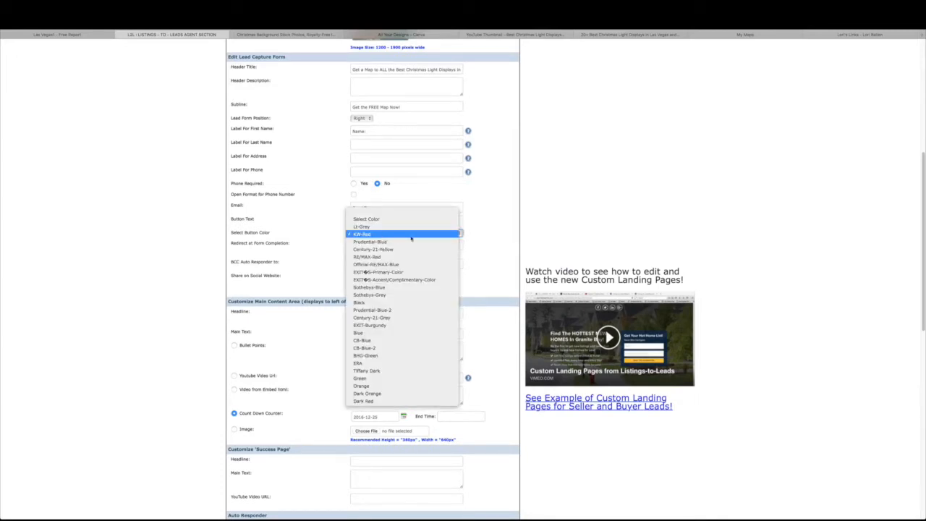
{"action": "left_click", "coordinate": [472, 236]}
Review the 'Christmas is Coming Soon!' countdown headline and switch to the live landing page
{"action": "scroll", "coordinate": [473, 235], "scroll_direction": "down", "scroll_amount": 2}
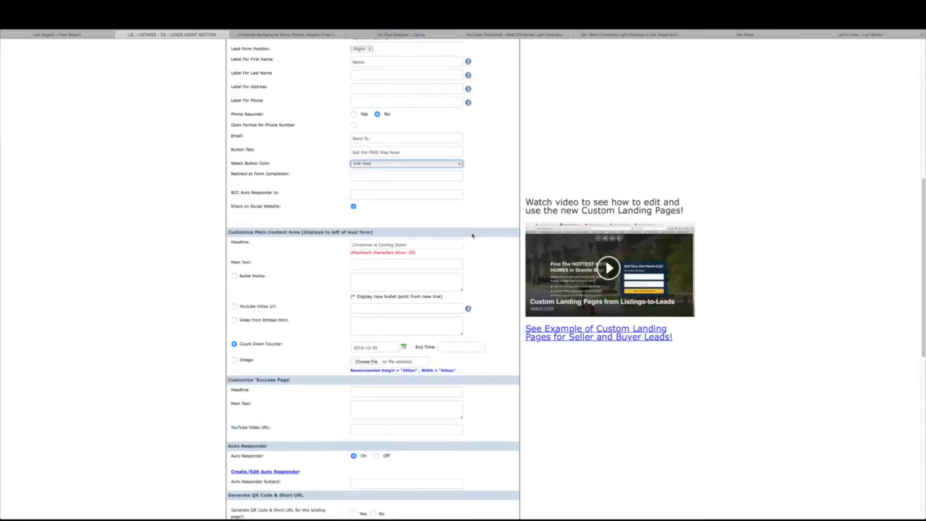
{"action": "scroll", "coordinate": [424, 227], "scroll_direction": "down", "scroll_amount": 1}
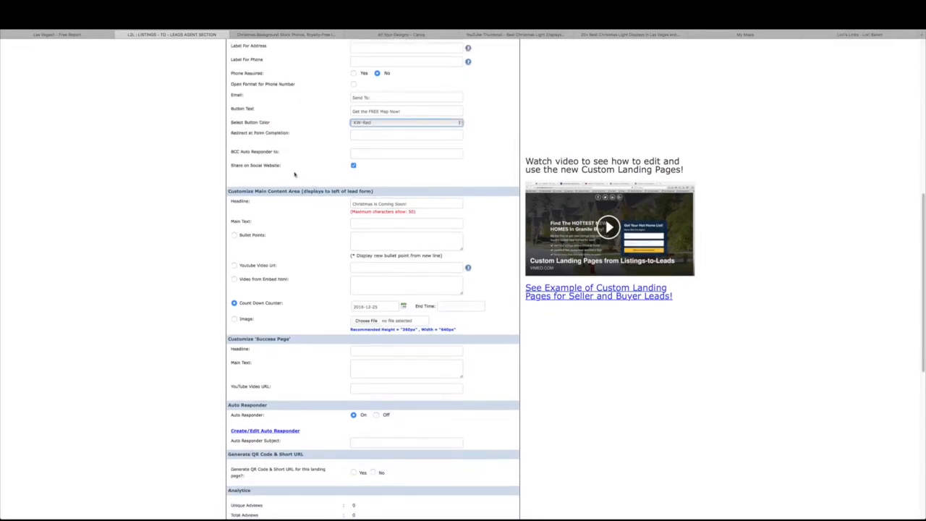
{"action": "scroll", "coordinate": [289, 176], "scroll_direction": "down", "scroll_amount": 2}
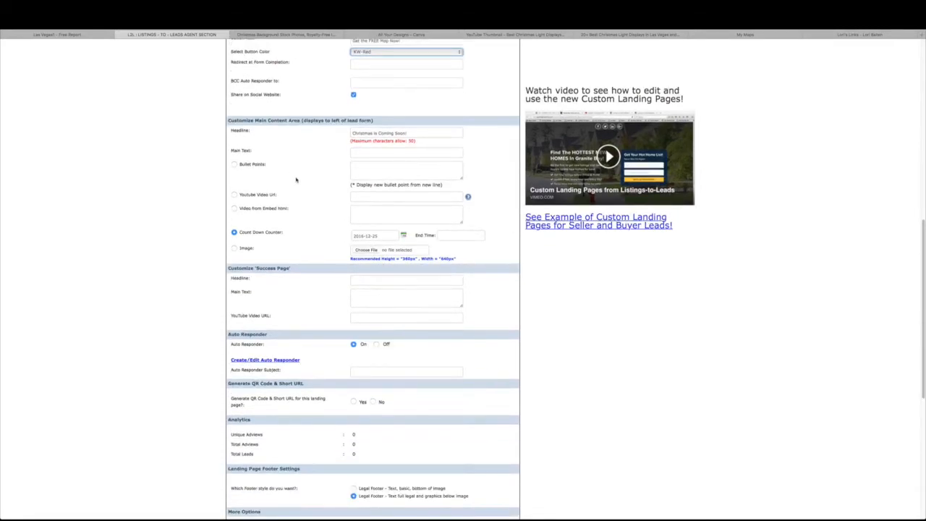
{"action": "scroll", "coordinate": [296, 180], "scroll_direction": "down", "scroll_amount": 1}
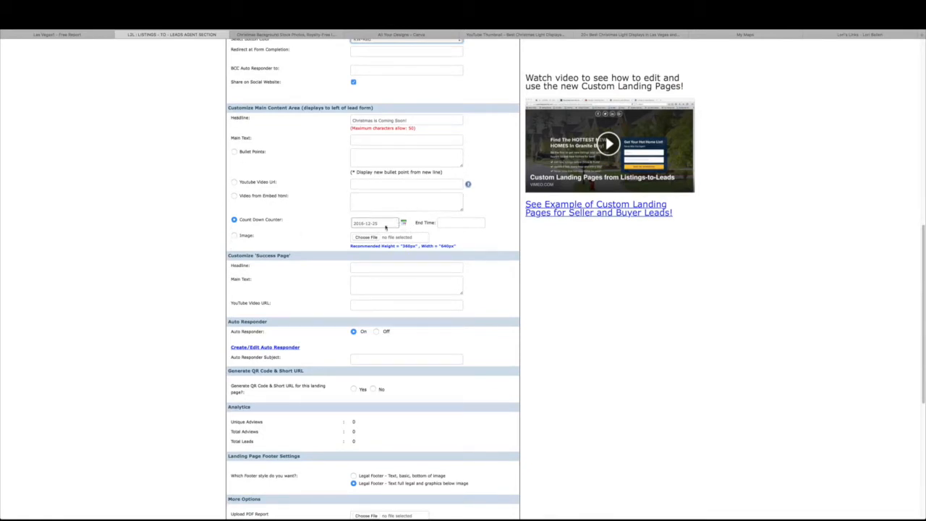
{"action": "left_click_drag", "start_coordinate": [409, 120], "coordinate": [352, 120]}
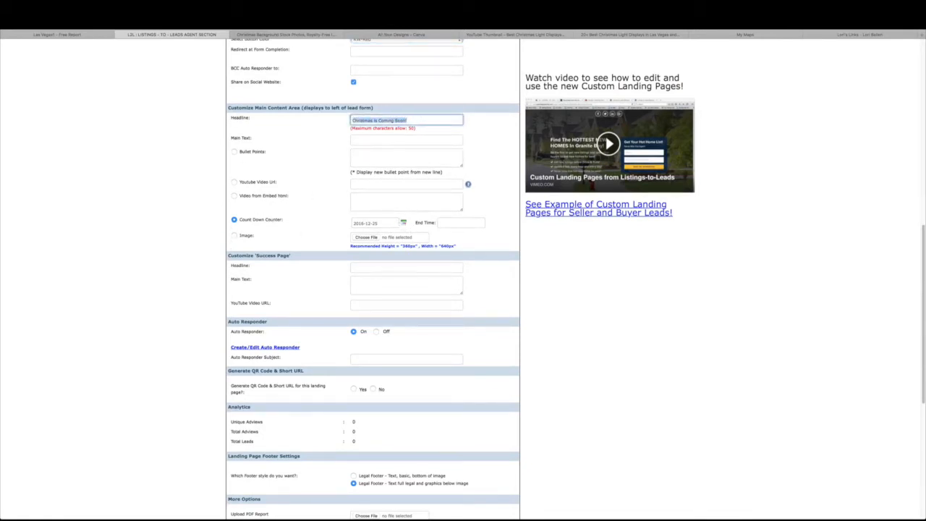
{"action": "left_click", "coordinate": [253, 219]}
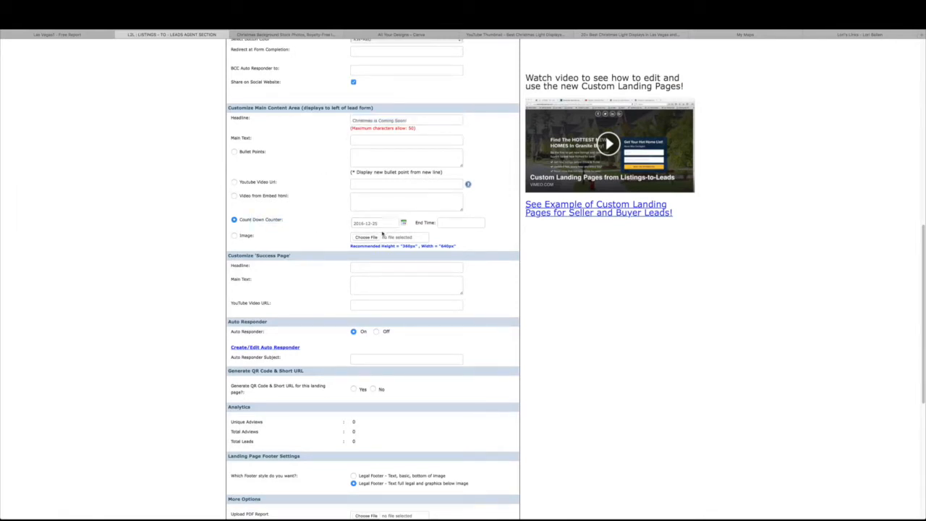
{"action": "scroll", "coordinate": [383, 233], "scroll_direction": "down", "scroll_amount": 1}
{"action": "scroll", "coordinate": [389, 227], "scroll_direction": "down", "scroll_amount": 2}
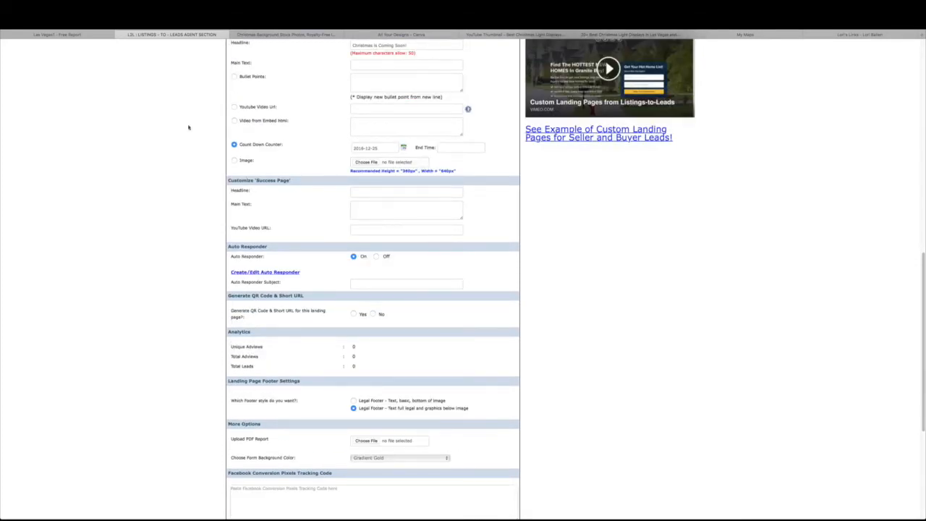
{"action": "left_click", "coordinate": [59, 35]}
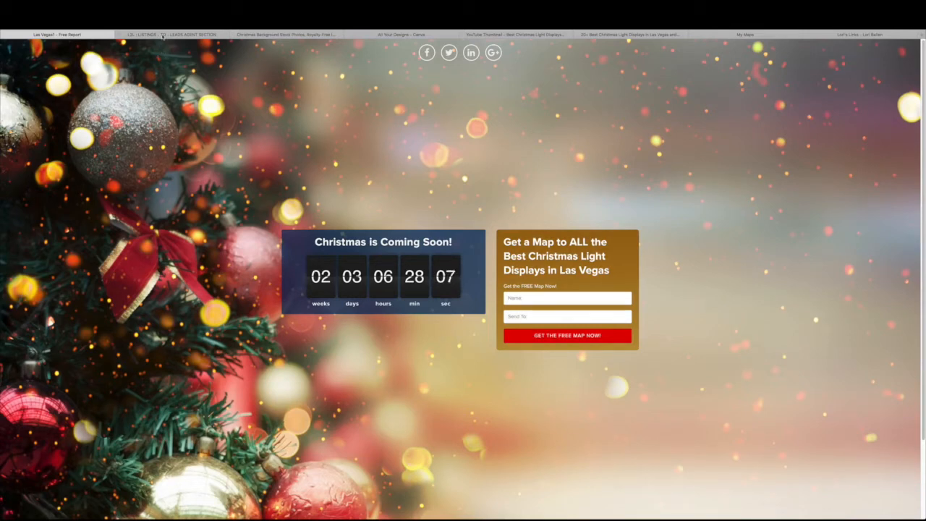
Back in the settings form, review the More Options heading and form background colour
{"action": "left_click", "coordinate": [163, 35]}
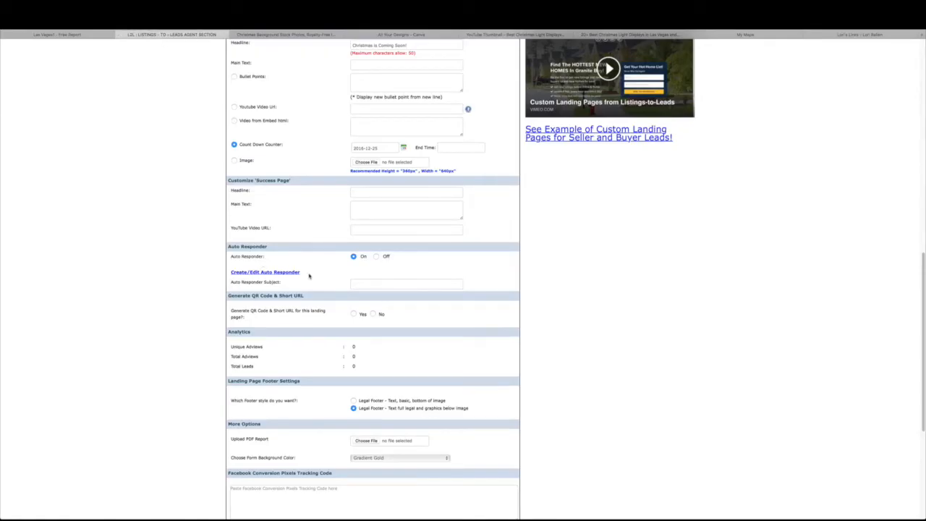
{"action": "scroll", "coordinate": [309, 276], "scroll_direction": "down", "scroll_amount": 2}
{"action": "scroll", "coordinate": [310, 276], "scroll_direction": "down", "scroll_amount": 5}
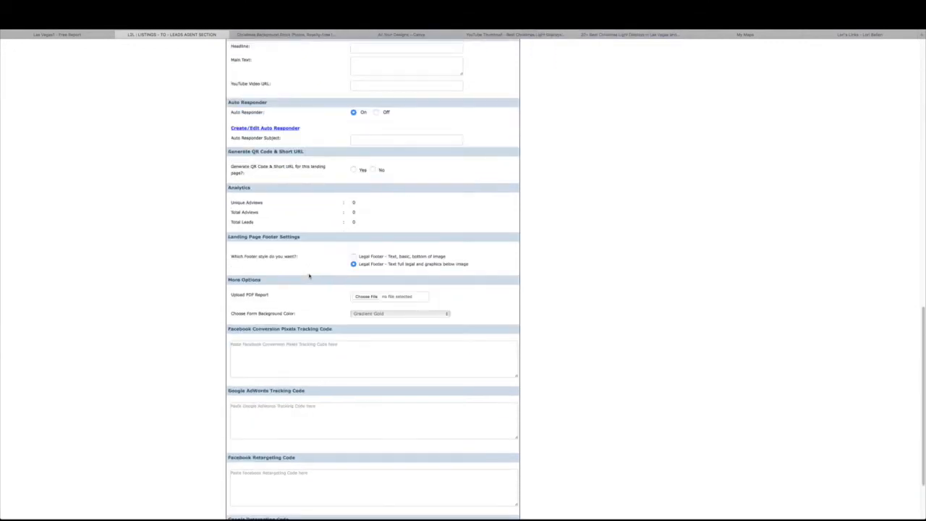
{"action": "triple_click", "coordinate": [273, 279]}
{"action": "left_click", "coordinate": [304, 297]}
{"action": "left_click_drag", "start_coordinate": [239, 314], "coordinate": [297, 314]}
{"action": "left_click", "coordinate": [306, 321]}
Glance at the live Christmas page again, then scroll back through the settings form
{"action": "left_click", "coordinate": [83, 34]}
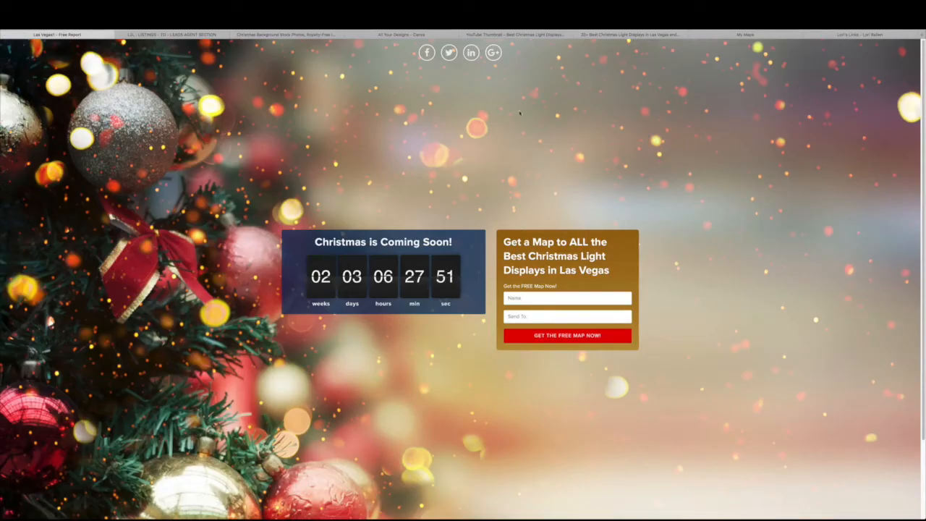
{"action": "left_click", "coordinate": [189, 34]}
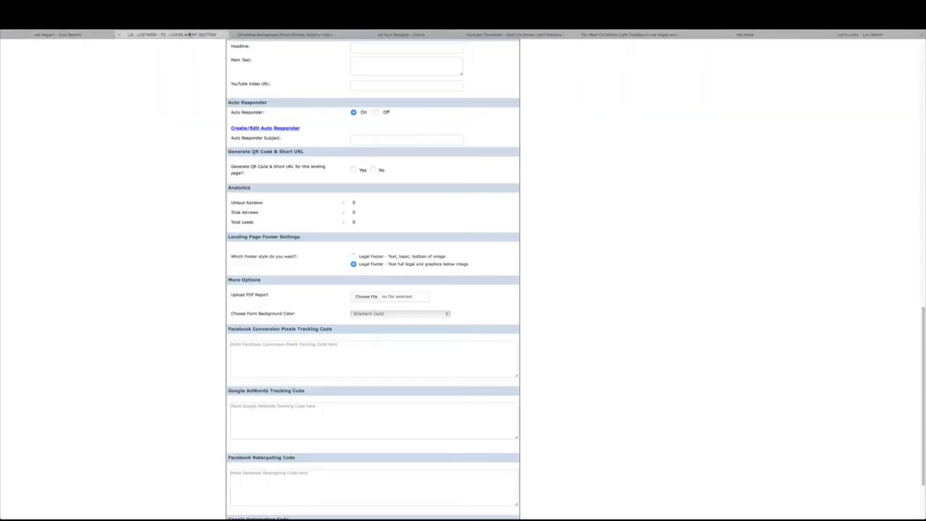
{"action": "scroll", "coordinate": [352, 419], "scroll_direction": "down", "scroll_amount": 3}
{"action": "scroll", "coordinate": [354, 426], "scroll_direction": "up", "scroll_amount": 8}
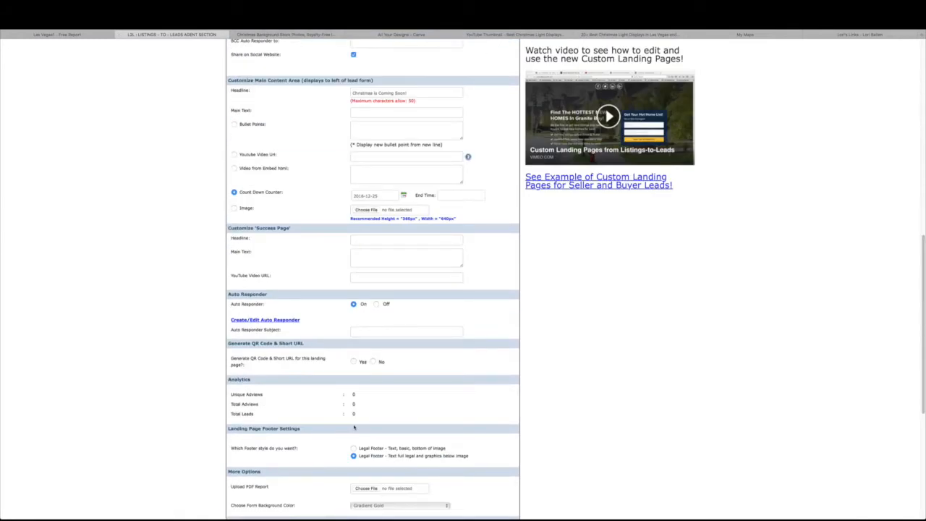
{"action": "scroll", "coordinate": [353, 427], "scroll_direction": "up", "scroll_amount": 8}
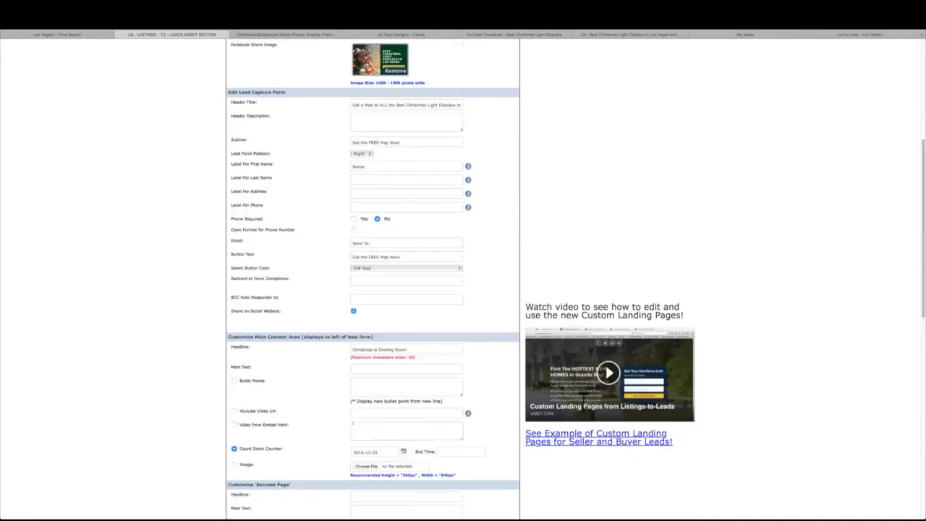
{"action": "scroll", "coordinate": [260, 350], "scroll_direction": "down", "scroll_amount": 10}
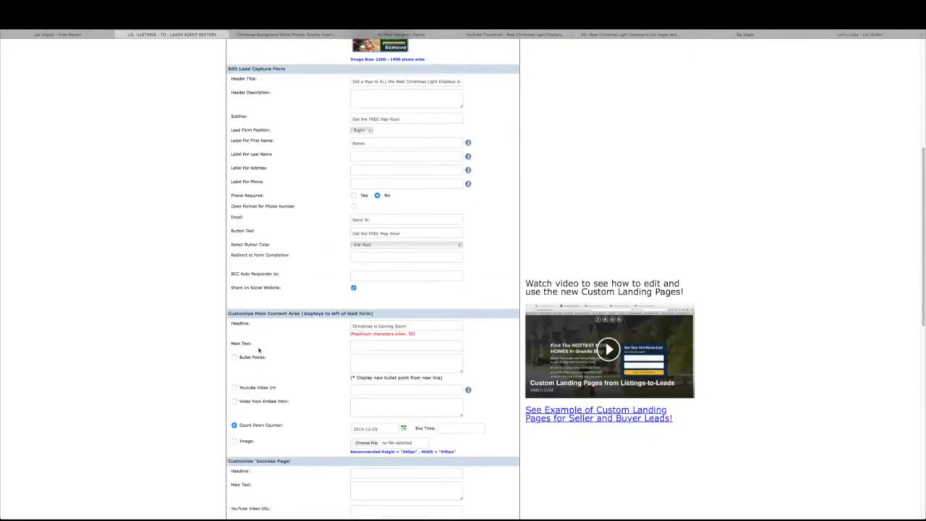
{"action": "scroll", "coordinate": [275, 340], "scroll_direction": "down", "scroll_amount": 1}
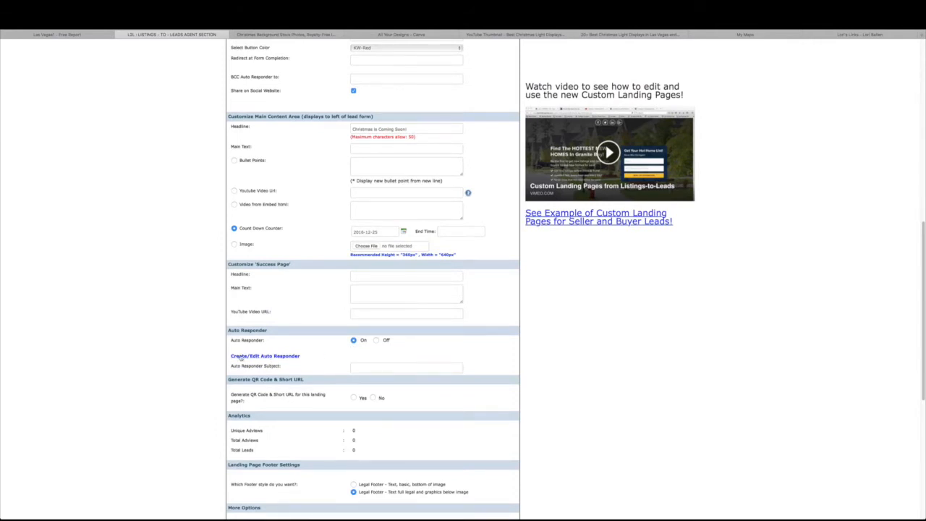
{"action": "left_click", "coordinate": [263, 358]}
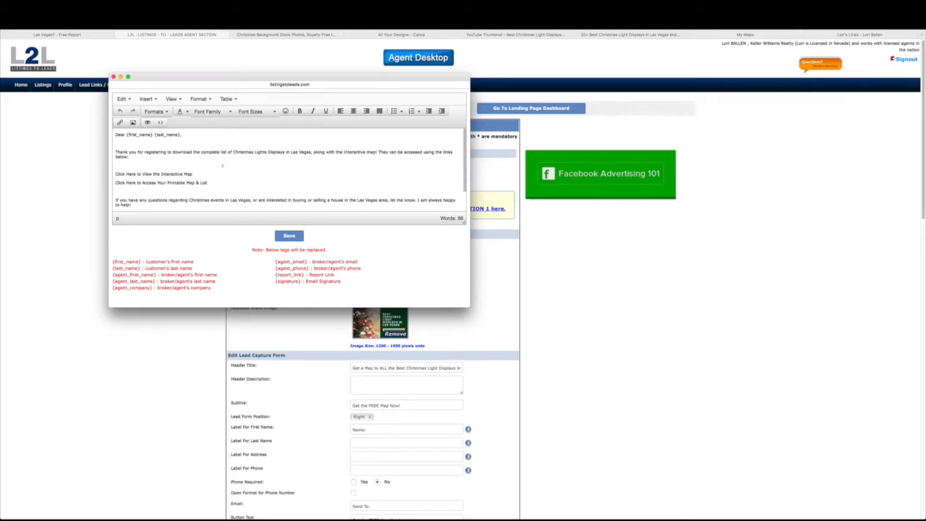
{"action": "left_click_drag", "start_coordinate": [197, 174], "coordinate": [114, 174]}
{"action": "left_click_drag", "start_coordinate": [208, 183], "coordinate": [107, 184]}
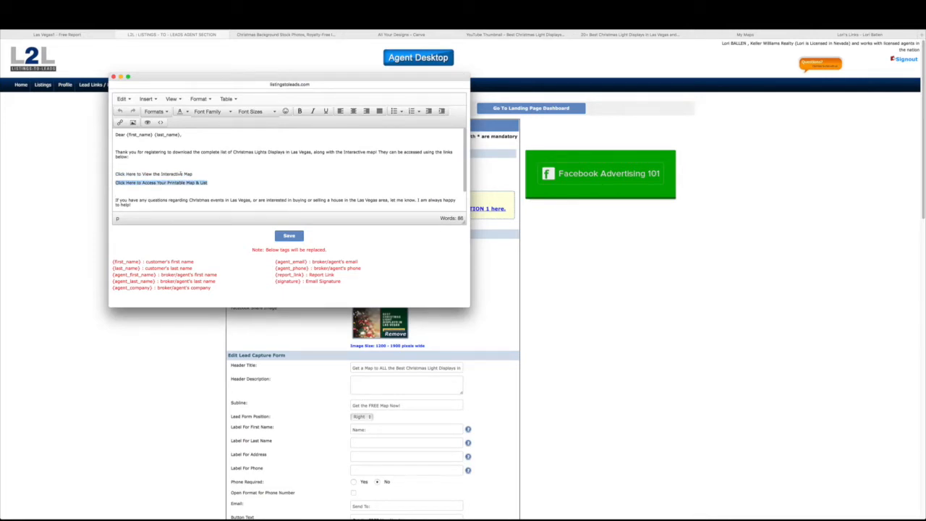
{"action": "scroll", "coordinate": [181, 175], "scroll_direction": "down", "scroll_amount": 1}
{"action": "triple_click", "coordinate": [129, 183]}
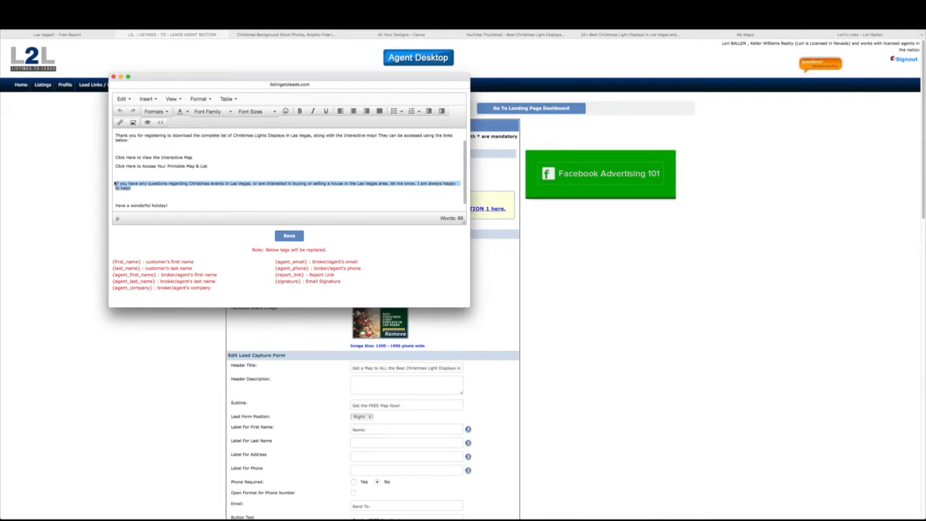
{"action": "left_click", "coordinate": [129, 184]}
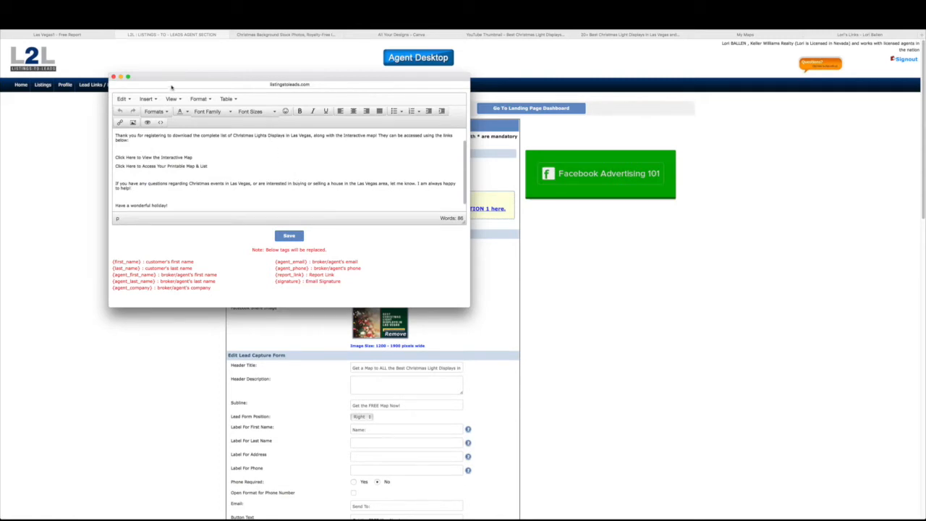
{"action": "left_click", "coordinate": [113, 77]}
{"action": "scroll", "coordinate": [312, 396], "scroll_direction": "down", "scroll_amount": 3}
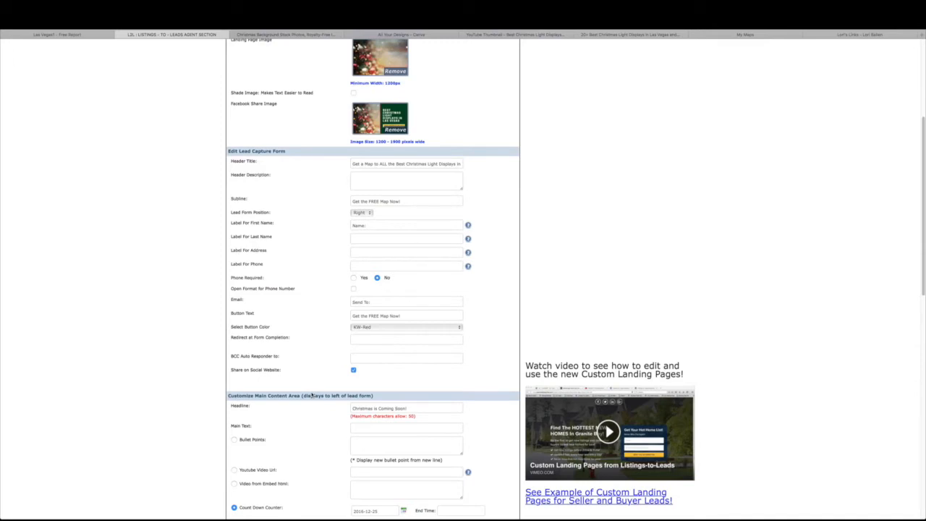
{"action": "scroll", "coordinate": [312, 395], "scroll_direction": "down", "scroll_amount": 1}
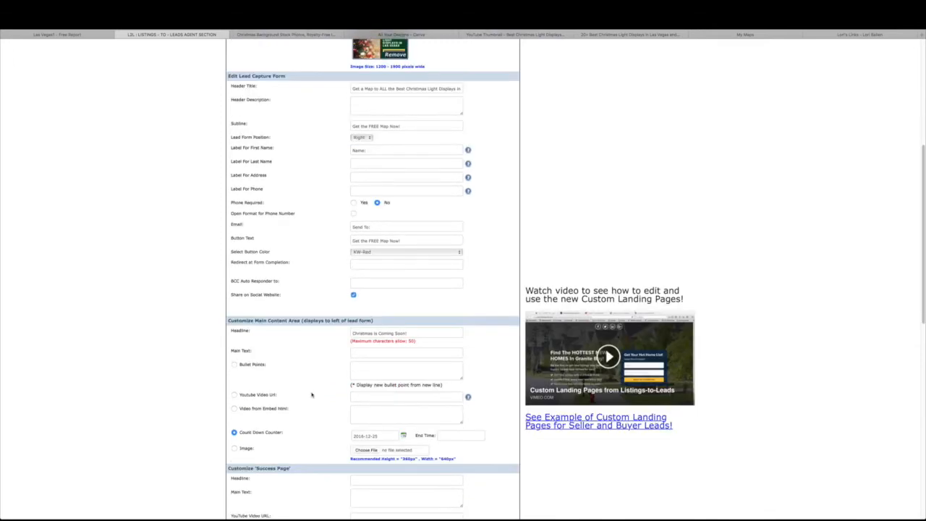
{"action": "scroll", "coordinate": [312, 395], "scroll_direction": "down", "scroll_amount": 2}
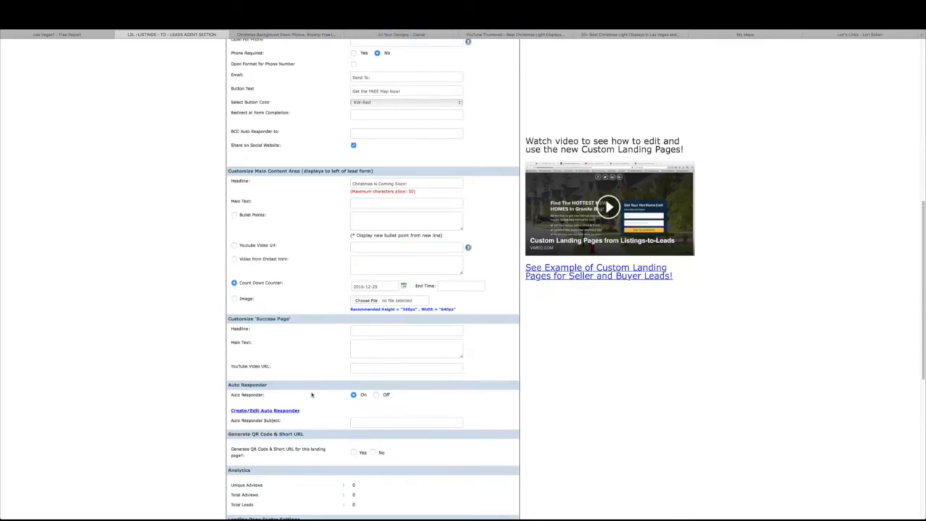
{"action": "scroll", "coordinate": [312, 395], "scroll_direction": "down", "scroll_amount": 3}
{"action": "scroll", "coordinate": [312, 389], "scroll_direction": "up", "scroll_amount": 3}
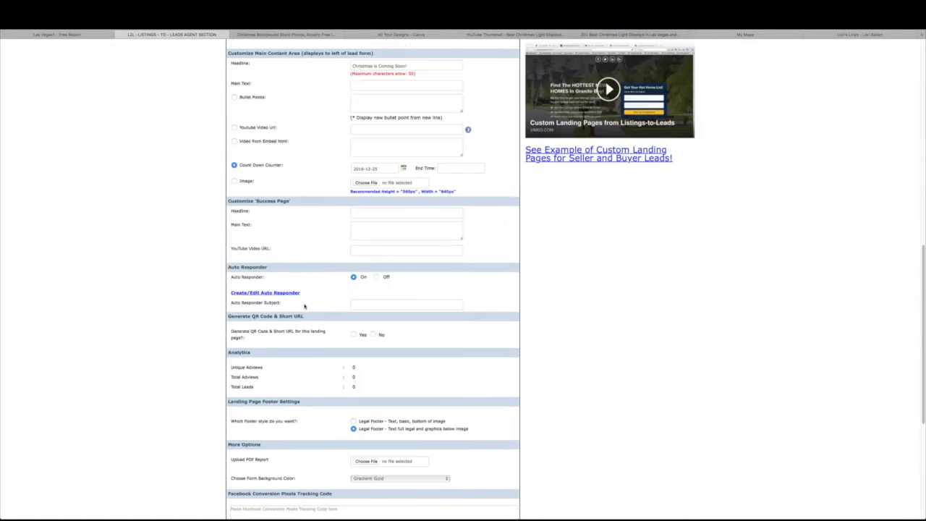
{"action": "scroll", "coordinate": [311, 297], "scroll_direction": "up", "scroll_amount": 3}
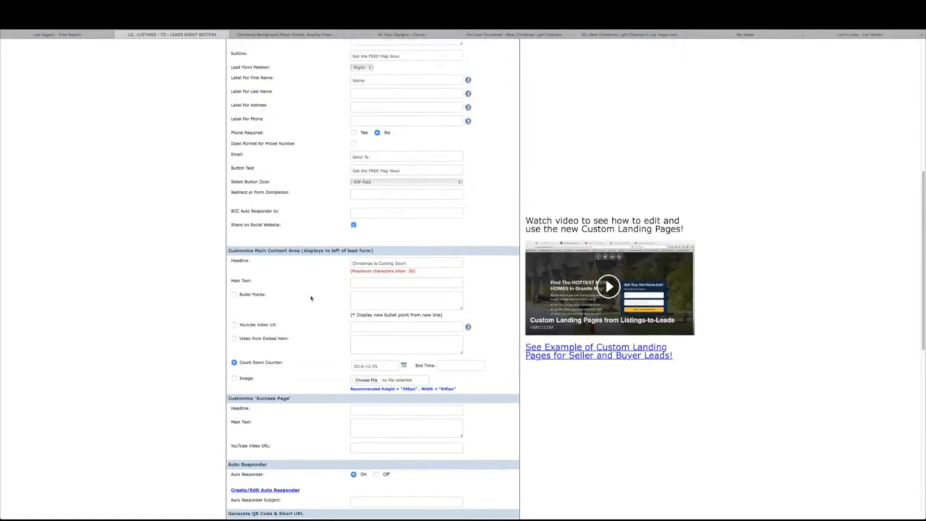
{"action": "scroll", "coordinate": [311, 298], "scroll_direction": "up", "scroll_amount": 2}
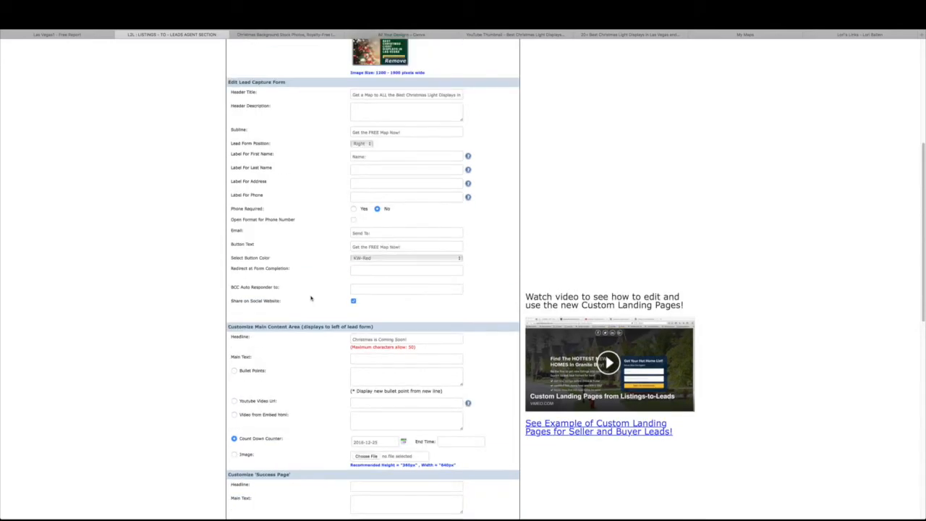
{"action": "scroll", "coordinate": [312, 297], "scroll_direction": "up", "scroll_amount": 1}
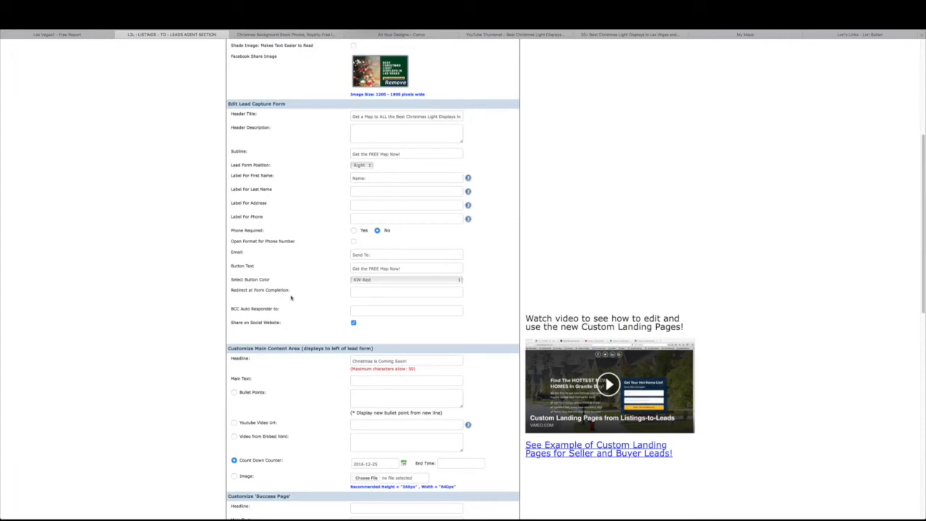
{"action": "left_click_drag", "start_coordinate": [289, 292], "coordinate": [233, 288]}
{"action": "left_click", "coordinate": [399, 289]}
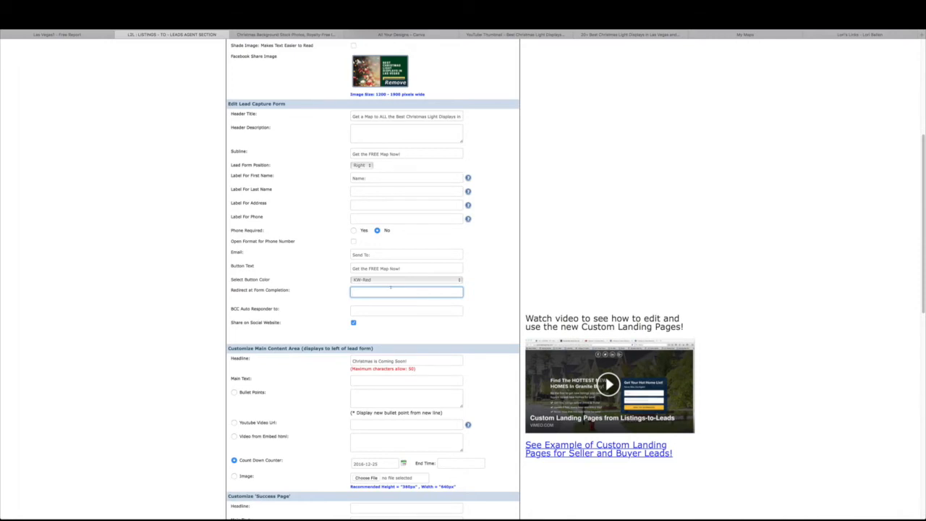
{"action": "scroll", "coordinate": [391, 287], "scroll_direction": "down", "scroll_amount": 10}
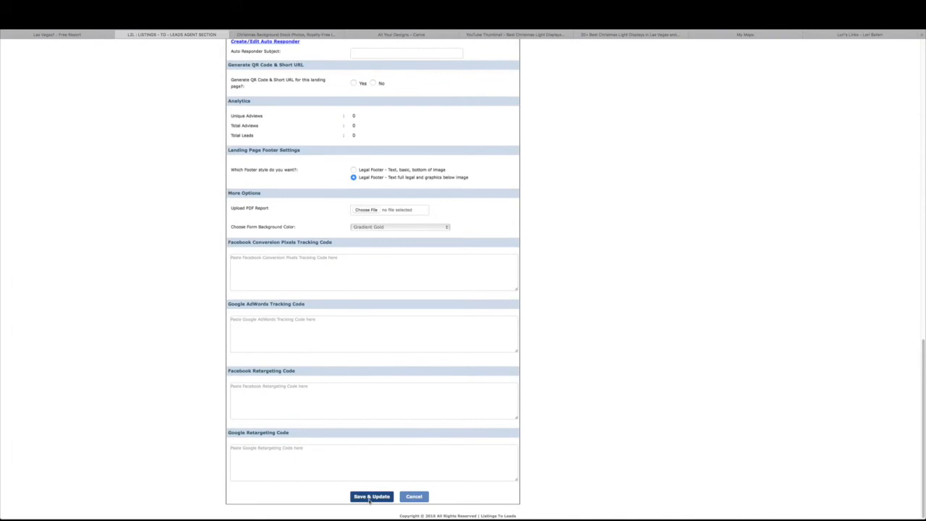
Save the landing page, preview it live, and close the older duplicate tab
{"action": "left_click", "coordinate": [370, 497]}
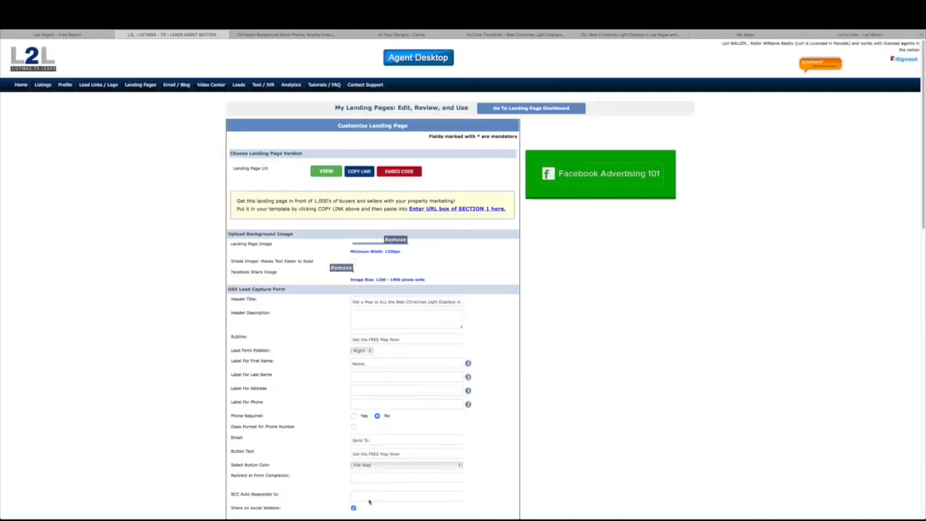
{"action": "left_click", "coordinate": [325, 173]}
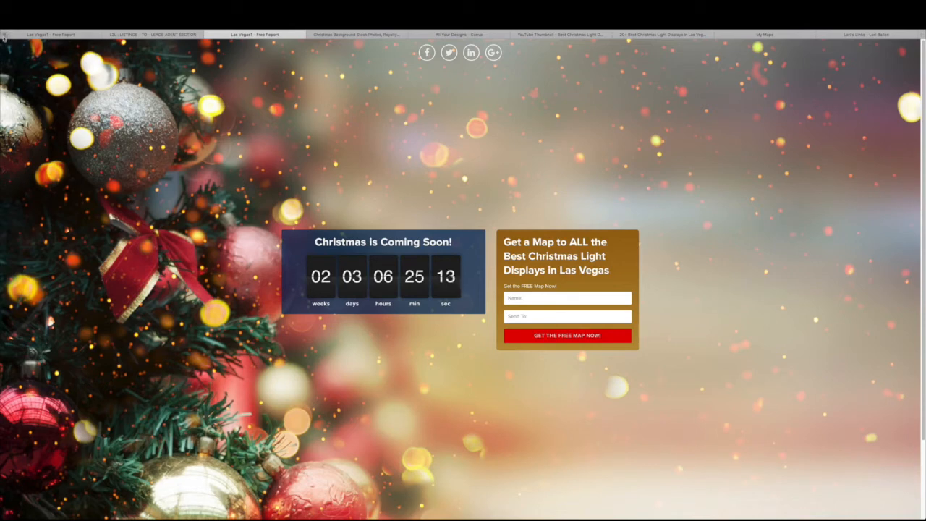
{"action": "left_click", "coordinate": [5, 34]}
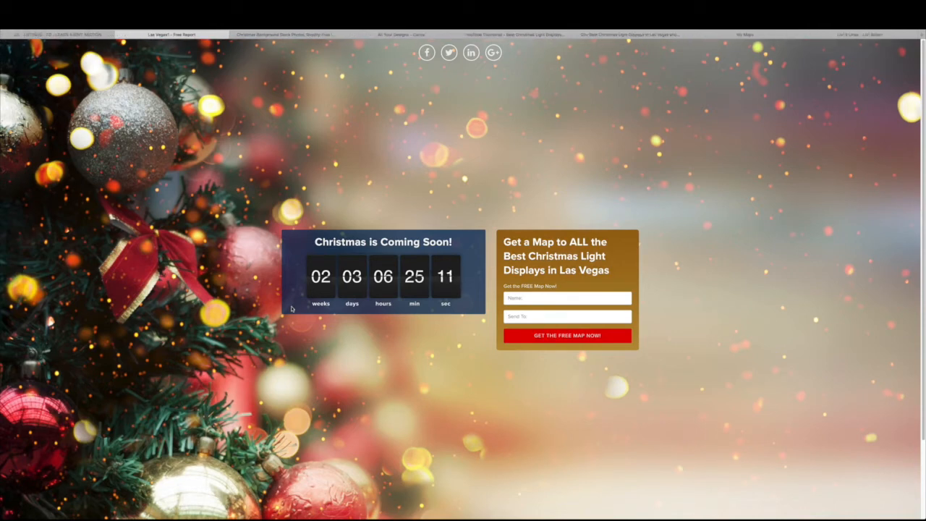
{"action": "key", "text": "ctrl+shift+Tab"}
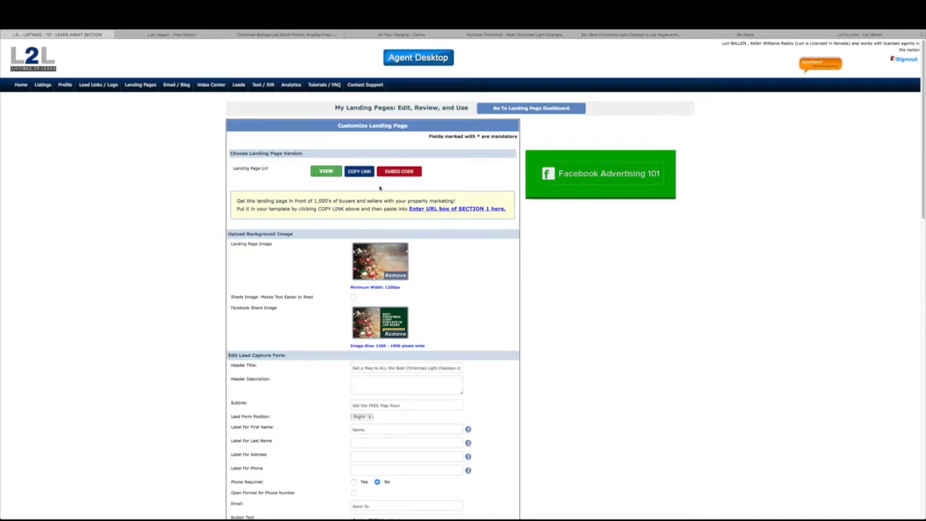
Open the landing page's embed code and select the full iframe code
{"action": "left_click", "coordinate": [398, 172]}
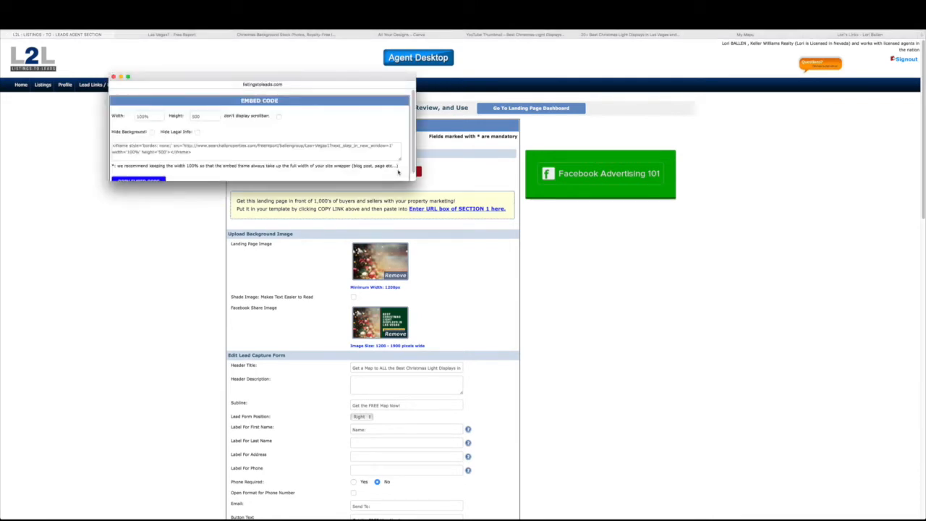
{"action": "left_click_drag", "start_coordinate": [112, 146], "coordinate": [190, 152]}
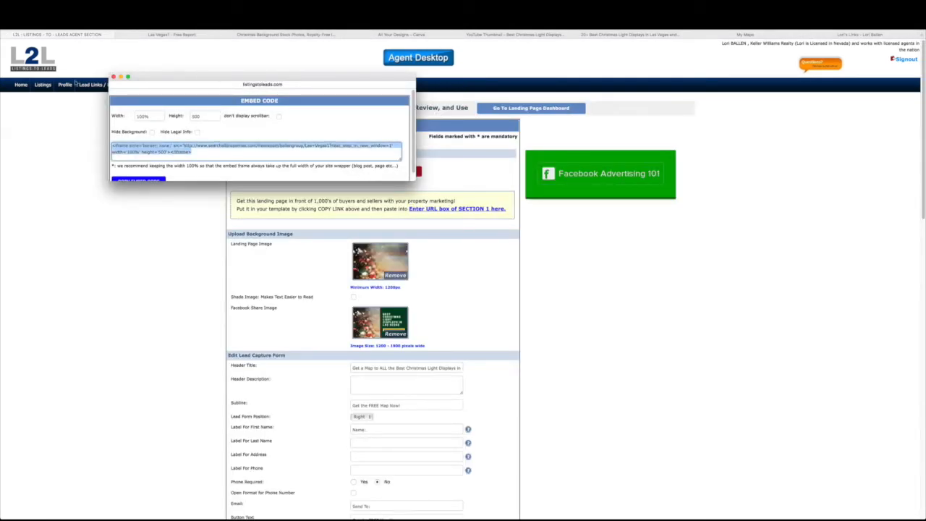
{"action": "left_click", "coordinate": [114, 77]}
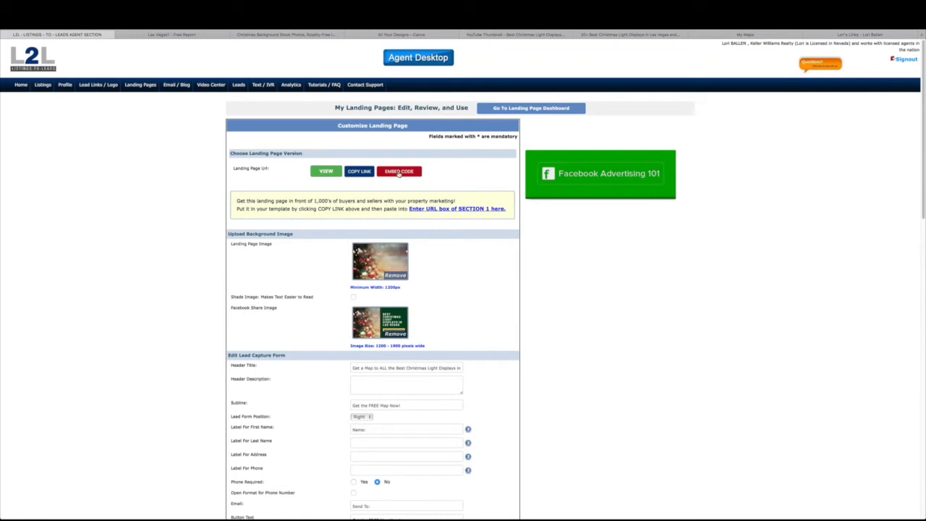
{"action": "left_click", "coordinate": [398, 172]}
{"action": "left_click_drag", "start_coordinate": [197, 153], "coordinate": [118, 142]}
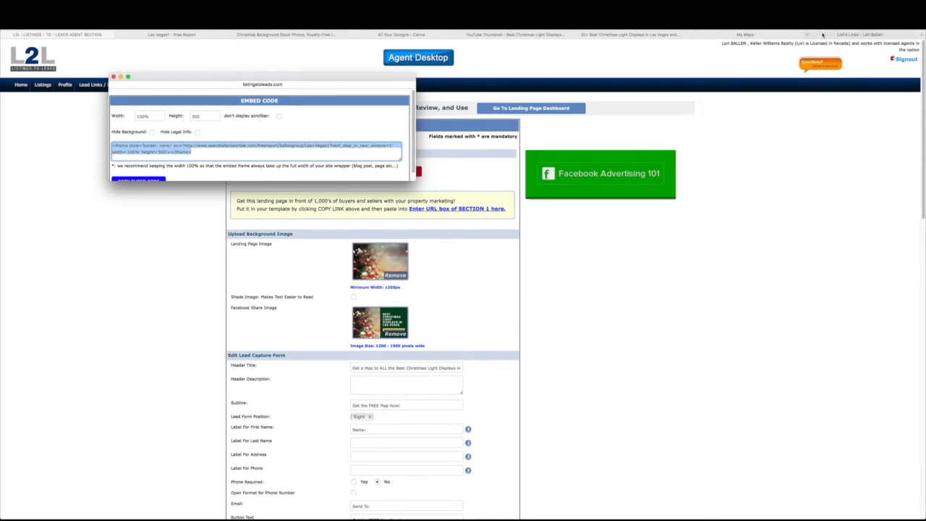
{"action": "left_click", "coordinate": [643, 38]}
Paste the iframe code below the phone-number line in the Visual editor, then delete it
{"action": "scroll", "coordinate": [416, 221], "scroll_direction": "up", "scroll_amount": 10}
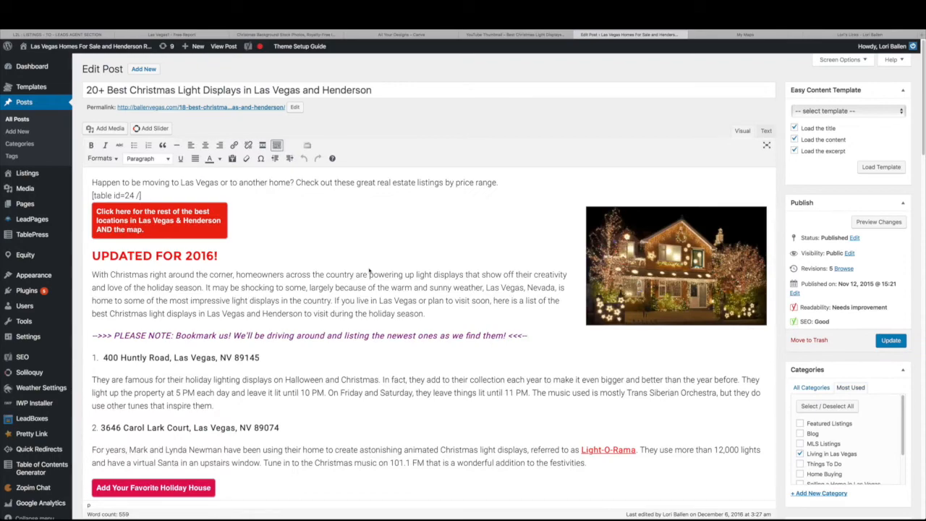
{"action": "scroll", "coordinate": [137, 224], "scroll_direction": "down", "scroll_amount": 10}
{"action": "scroll", "coordinate": [267, 303], "scroll_direction": "down", "scroll_amount": 4}
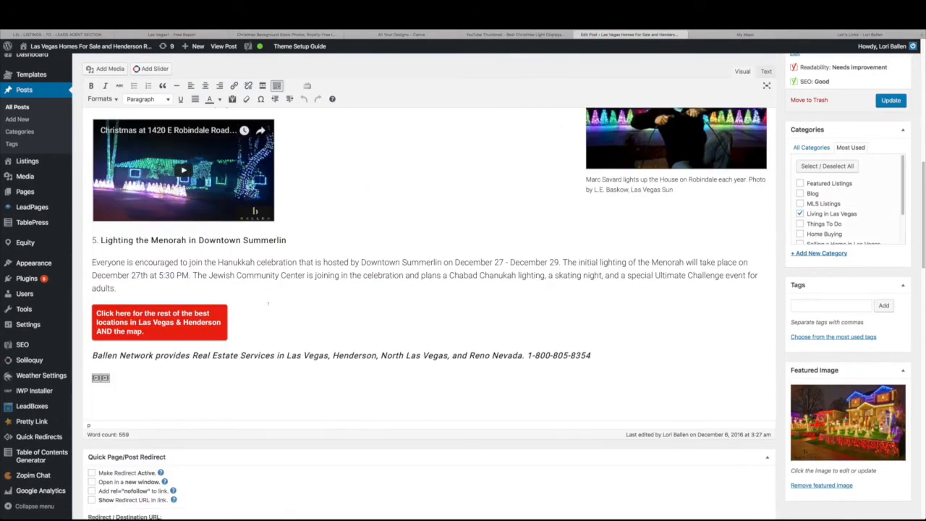
{"action": "left_click", "coordinate": [603, 355]}
{"action": "key", "text": "Return"}
{"action": "key", "text": "Return"}
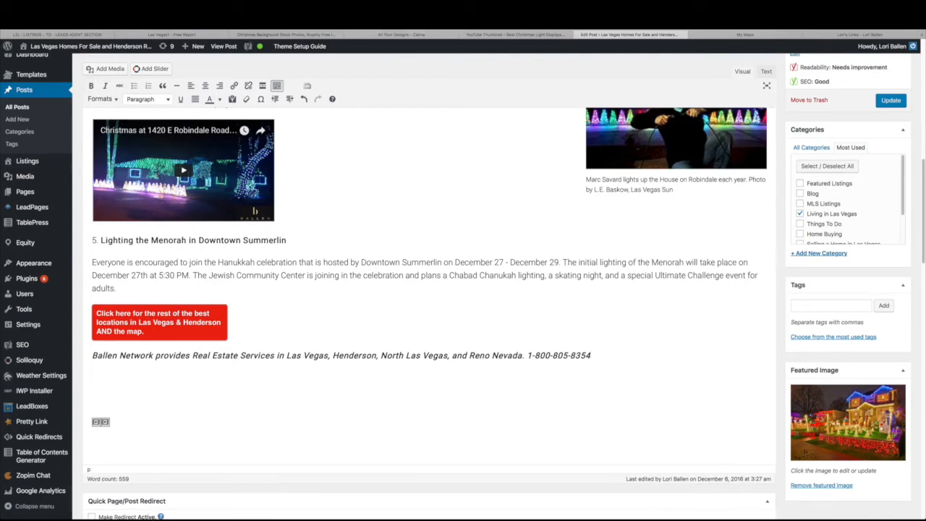
{"action": "key", "text": "BackSpace"}
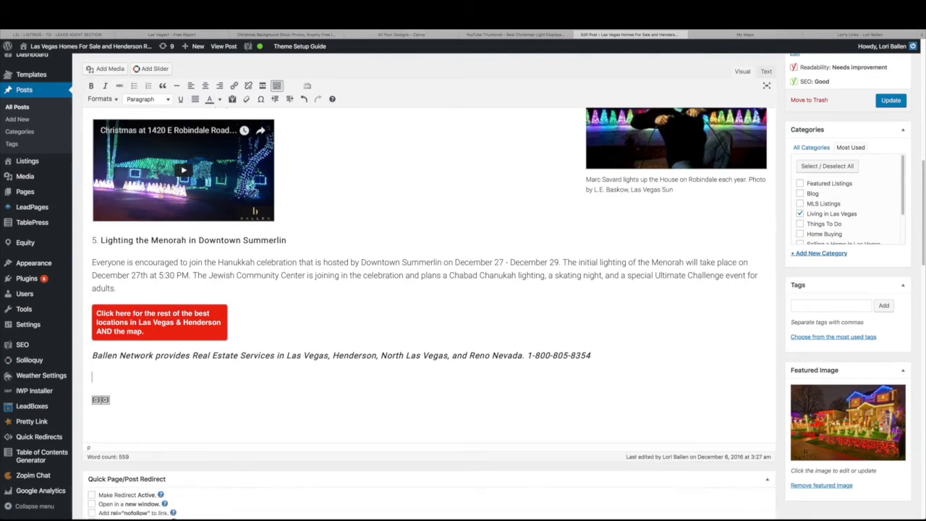
{"action": "type", "text": "<iframe style='border: none;' src='http://www.searchallproperties.com/freereport/ballengroup/Las+Vegas1?next_step_in_new_window=1' width='100%' height='500'></iframe>"}
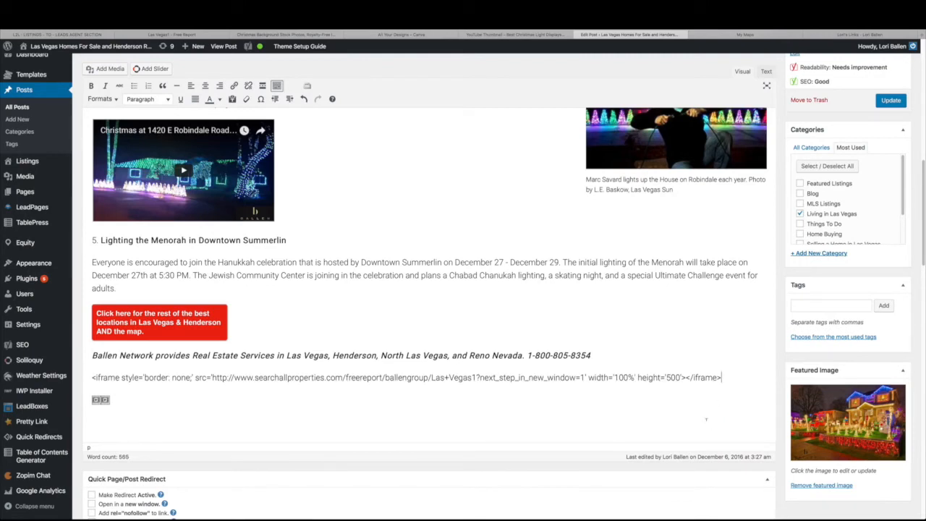
{"action": "key", "text": "shift+Home"}
{"action": "key", "text": "ctrl+c"}
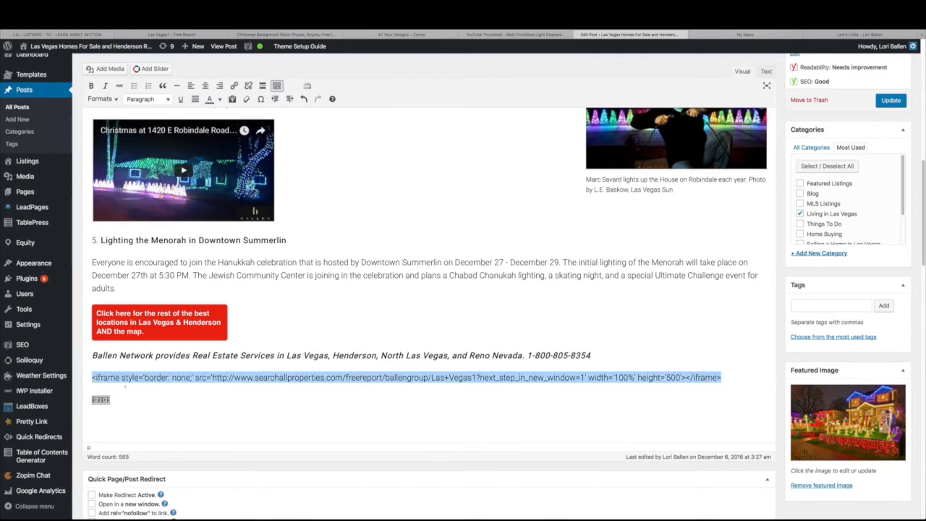
{"action": "key", "text": "BackSpace"}
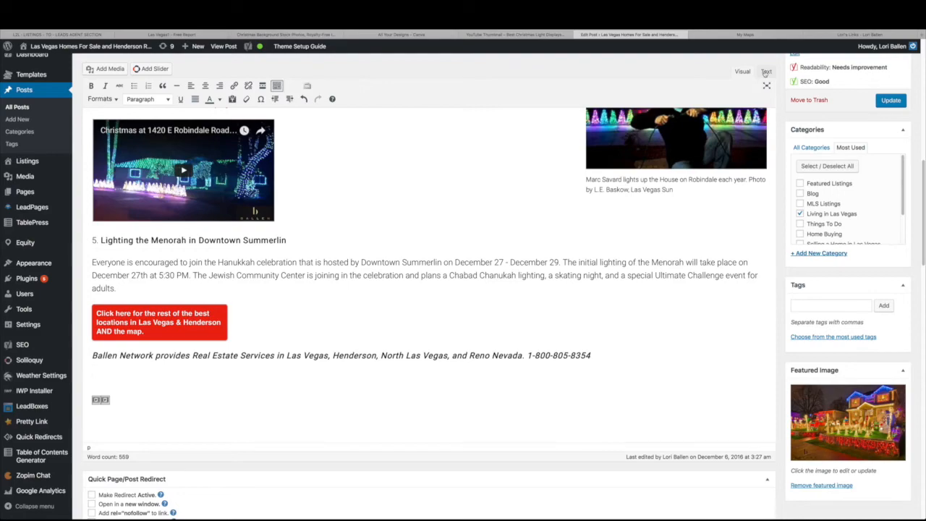
Paste the iframe code at the end of the post's HTML and preview the changes
{"action": "left_click", "coordinate": [765, 71]}
{"action": "scroll", "coordinate": [450, 362], "scroll_direction": "down", "scroll_amount": 5}
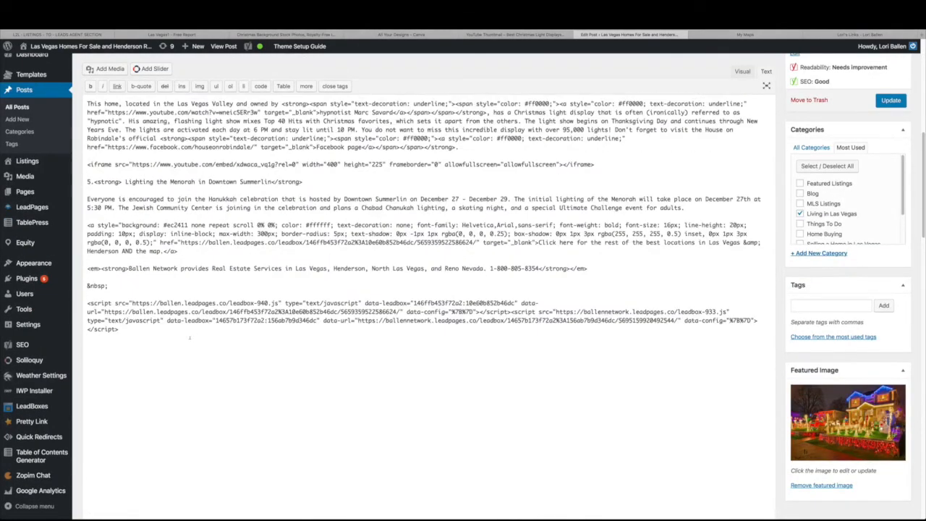
{"action": "key", "text": "ctrl+v"}
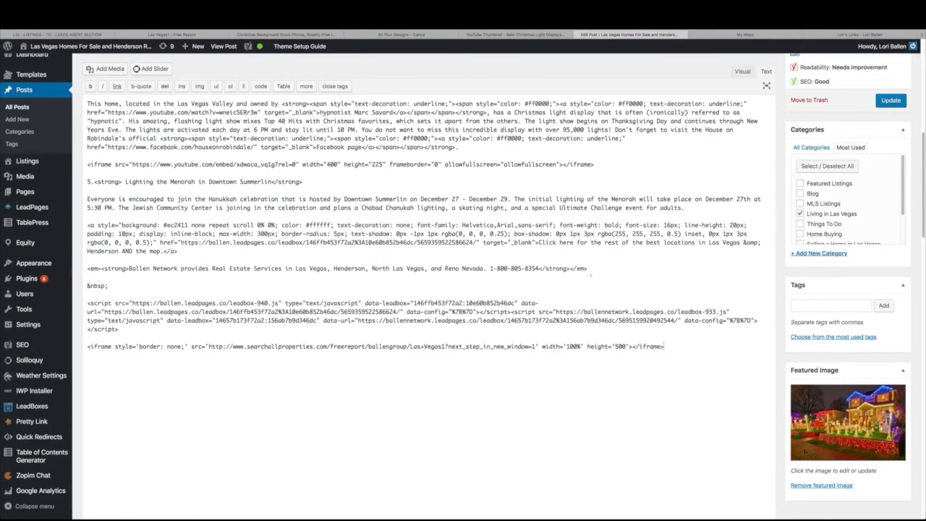
{"action": "scroll", "coordinate": [619, 311], "scroll_direction": "up", "scroll_amount": 6}
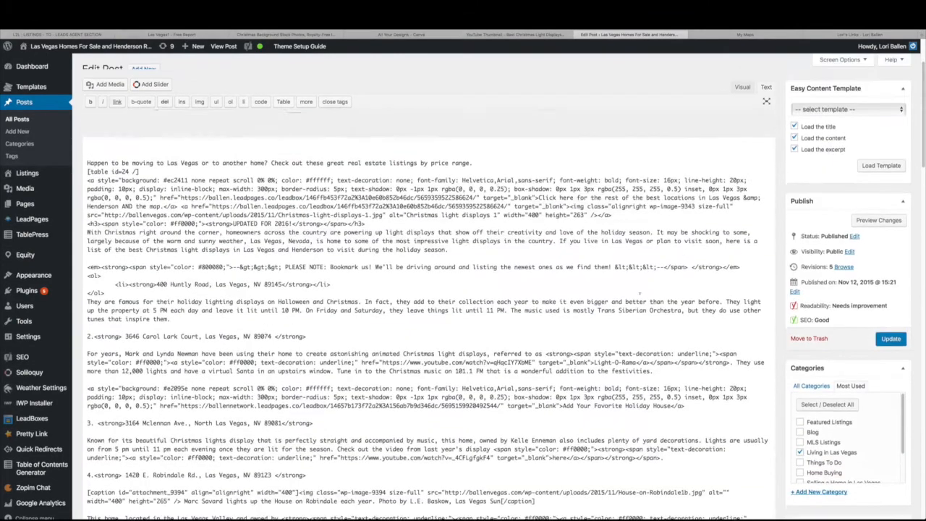
{"action": "left_click", "coordinate": [873, 227]}
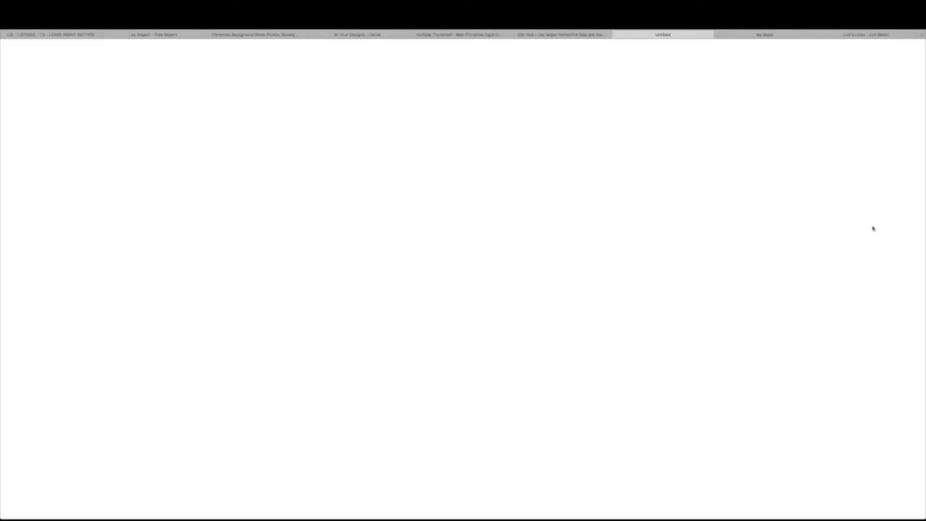
Check the post preview, close it, and select the iframe line in the HTML
{"action": "scroll", "coordinate": [707, 350], "scroll_direction": "down", "scroll_amount": 5}
{"action": "scroll", "coordinate": [707, 349], "scroll_direction": "down", "scroll_amount": 15}
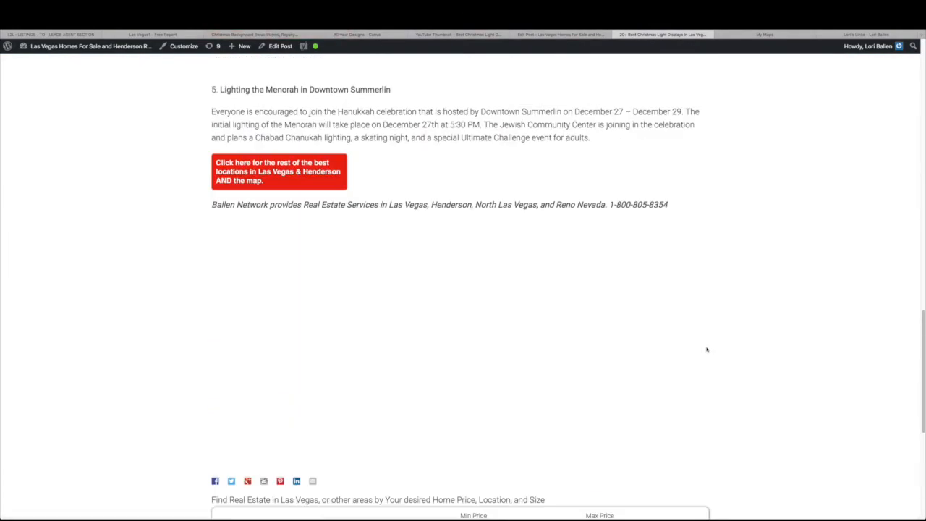
{"action": "scroll", "coordinate": [643, 375], "scroll_direction": "up", "scroll_amount": 3}
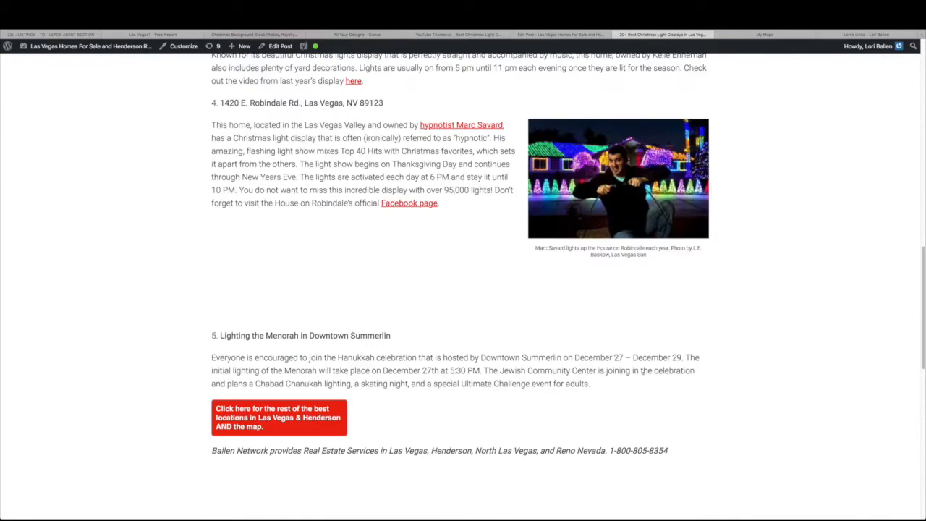
{"action": "scroll", "coordinate": [642, 372], "scroll_direction": "down", "scroll_amount": 5}
{"action": "scroll", "coordinate": [643, 377], "scroll_direction": "up", "scroll_amount": 15}
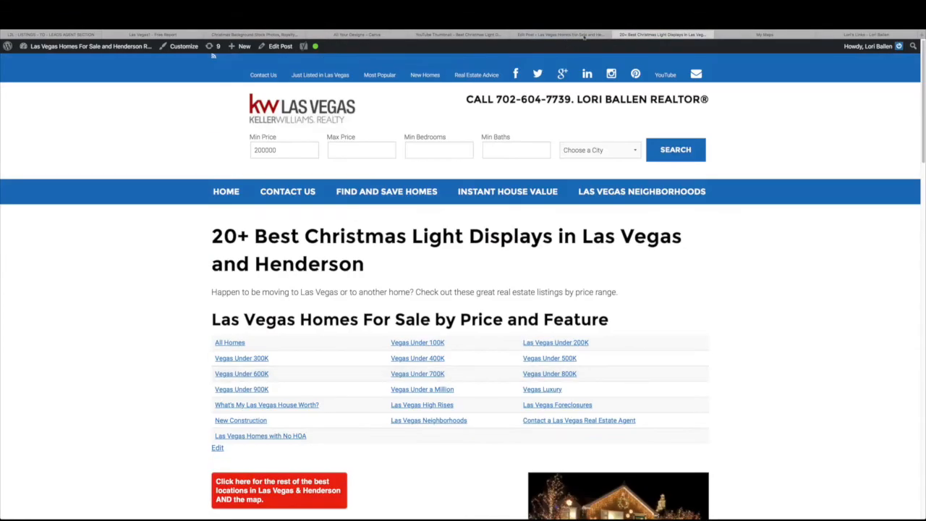
{"action": "middle_click", "coordinate": [622, 36]}
{"action": "left_click_drag", "start_coordinate": [668, 406], "coordinate": [86, 406]}
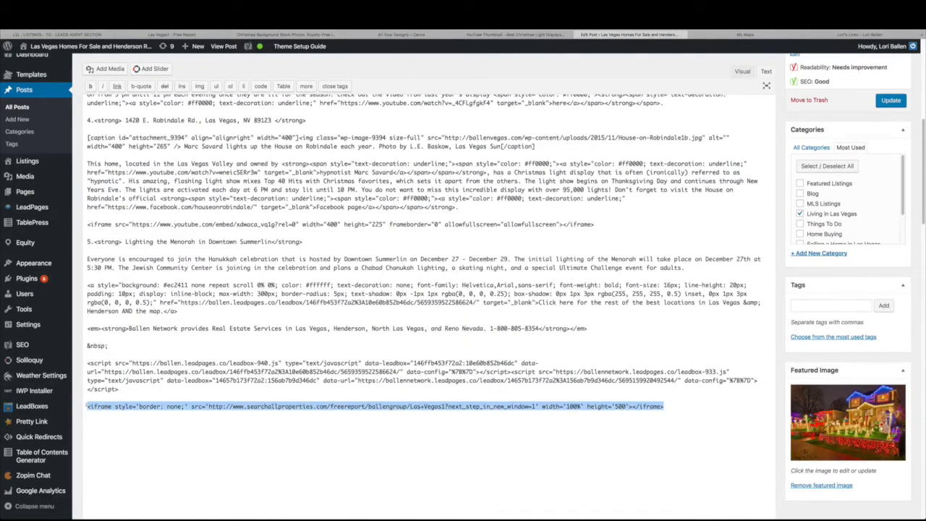
Cut the iframe line from the post and start a new blank post
{"action": "key", "text": "super+x"}
{"action": "scroll", "coordinate": [87, 405], "scroll_direction": "up", "scroll_amount": 10}
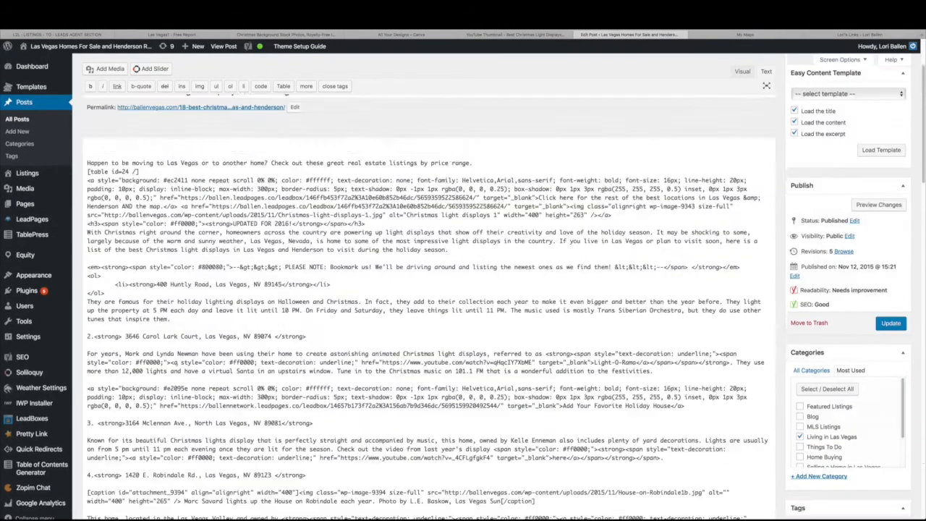
{"action": "left_click", "coordinate": [21, 132]}
{"action": "left_click", "coordinate": [505, 166]}
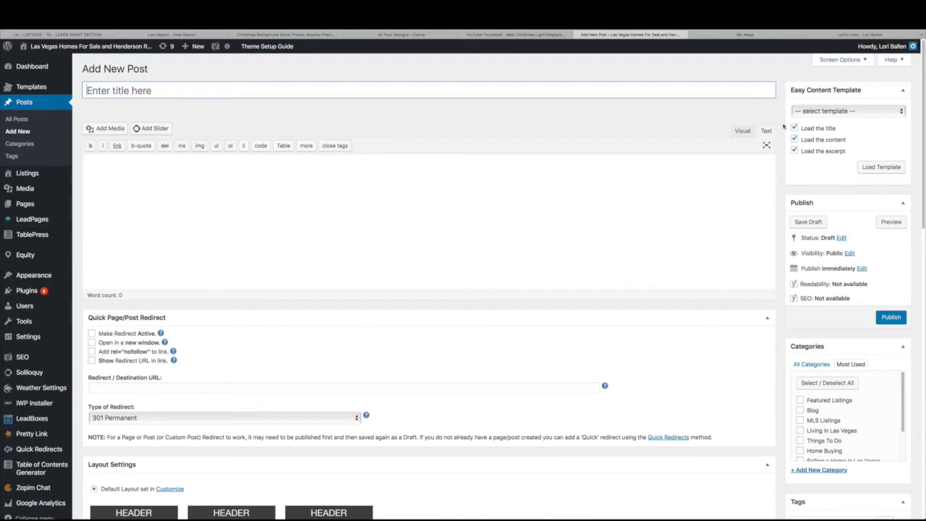
Title the new post 'just testing', paste the iframe code, save the draft and preview it
{"action": "type", "text": "just testing"}
{"action": "left_click", "coordinate": [728, 175]}
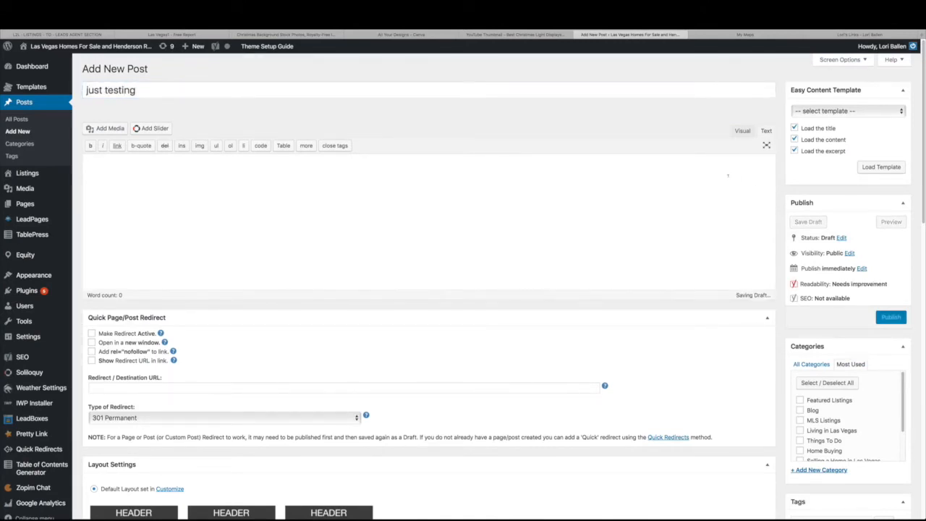
{"action": "key", "text": "ctrl+v"}
{"action": "left_click", "coordinate": [808, 222]}
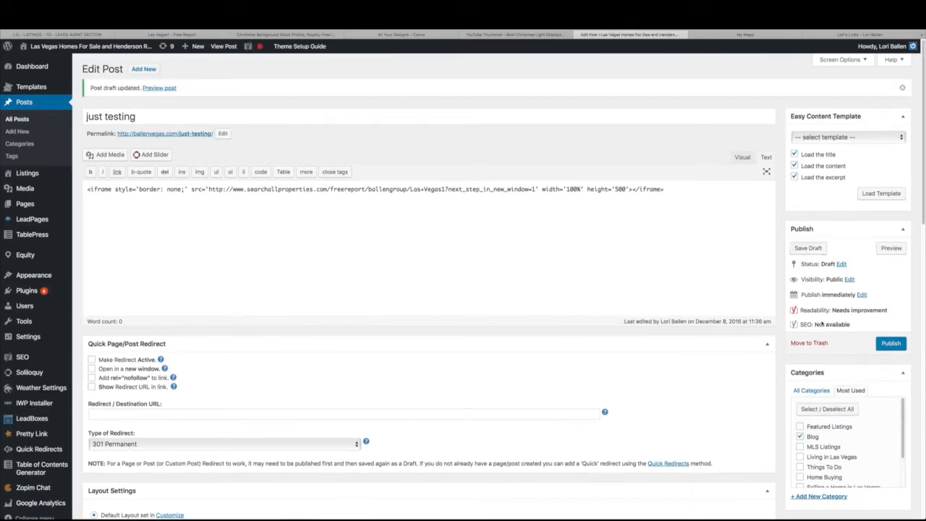
{"action": "left_click", "coordinate": [158, 88]}
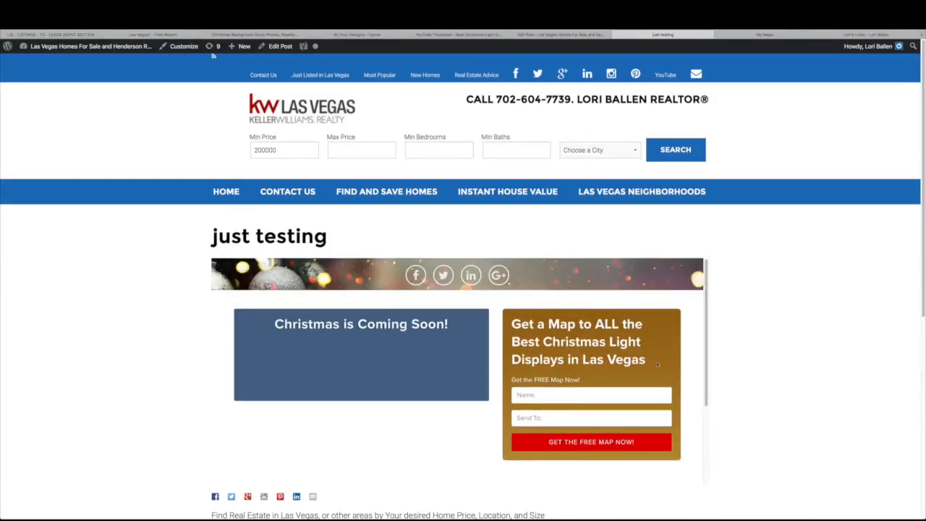
Scroll through the embedded Christmas landing page on the 'just testing' post
{"action": "scroll", "coordinate": [791, 346], "scroll_direction": "down", "scroll_amount": 1}
{"action": "scroll", "coordinate": [792, 346], "scroll_direction": "down", "scroll_amount": 1}
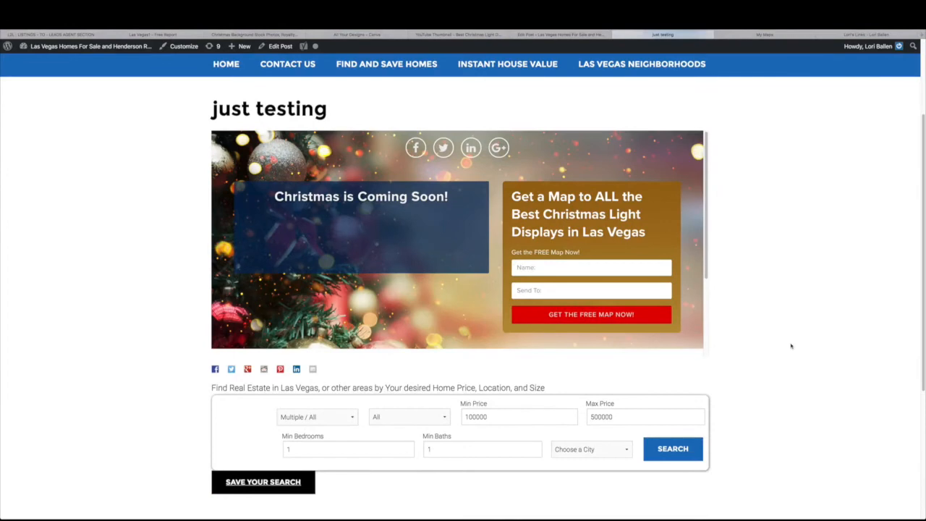
{"action": "scroll", "coordinate": [482, 159], "scroll_direction": "up", "scroll_amount": 1}
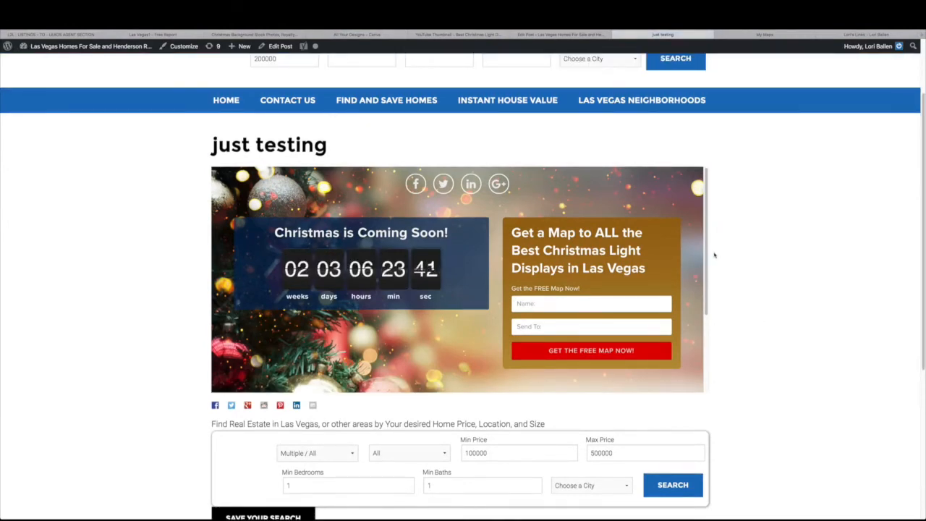
{"action": "scroll", "coordinate": [256, 402], "scroll_direction": "up", "scroll_amount": 2}
{"action": "scroll", "coordinate": [657, 324], "scroll_direction": "down", "scroll_amount": 1}
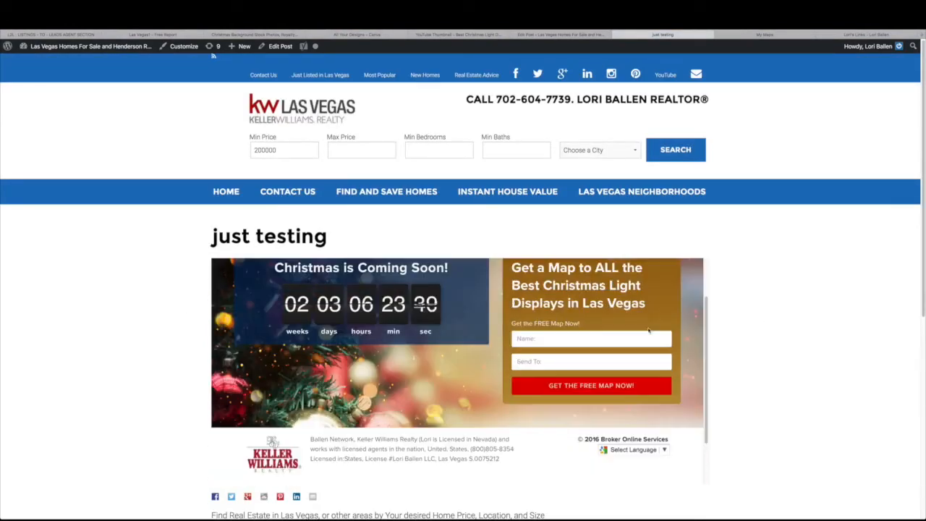
{"action": "scroll", "coordinate": [656, 323], "scroll_direction": "down", "scroll_amount": 3}
{"action": "scroll", "coordinate": [656, 324], "scroll_direction": "up", "scroll_amount": 5}
{"action": "scroll", "coordinate": [656, 324], "scroll_direction": "down", "scroll_amount": 1}
{"action": "scroll", "coordinate": [658, 324], "scroll_direction": "down", "scroll_amount": 1}
{"action": "scroll", "coordinate": [658, 319], "scroll_direction": "up", "scroll_amount": 3}
{"action": "scroll", "coordinate": [659, 317], "scroll_direction": "down", "scroll_amount": 1}
{"action": "scroll", "coordinate": [659, 317], "scroll_direction": "up", "scroll_amount": 4}
{"action": "scroll", "coordinate": [658, 317], "scroll_direction": "down", "scroll_amount": 3}
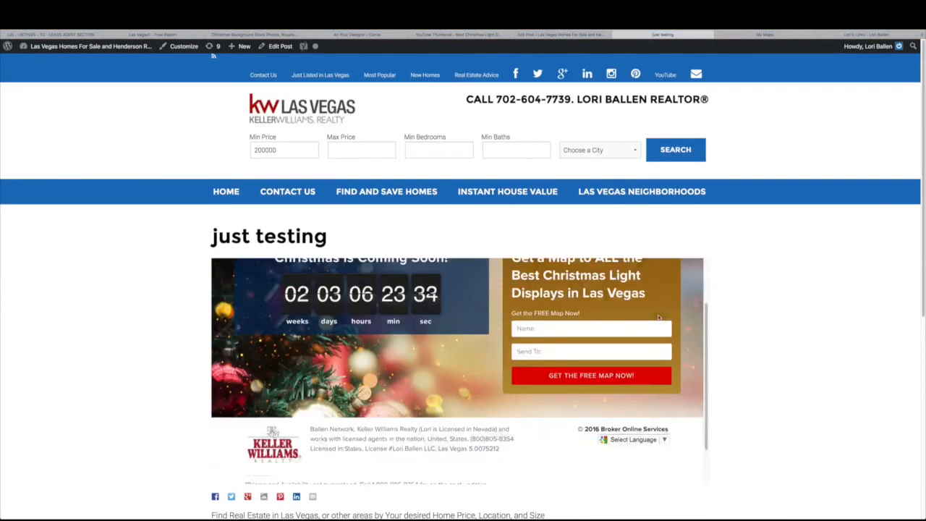
{"action": "scroll", "coordinate": [659, 317], "scroll_direction": "up", "scroll_amount": 3}
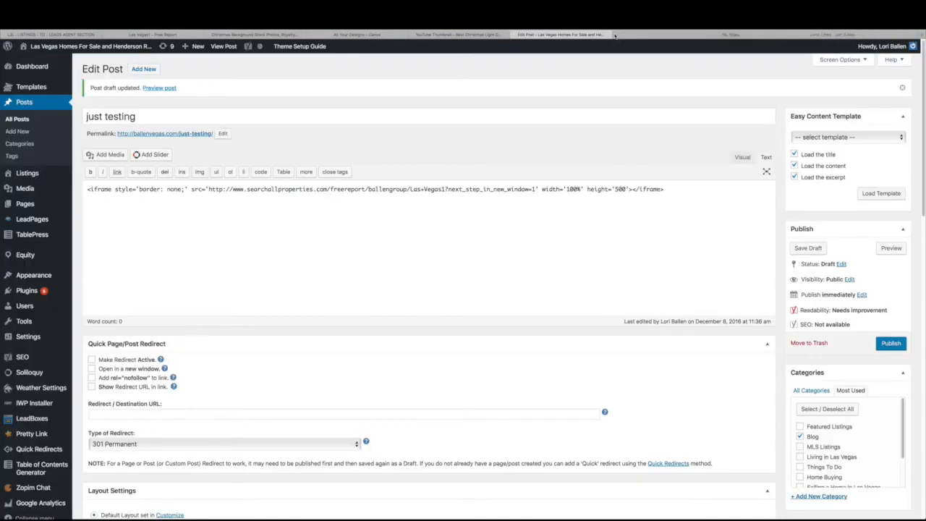
Change the iframe height from 500 to 900 and view the live post
{"action": "left_click", "coordinate": [618, 36]}
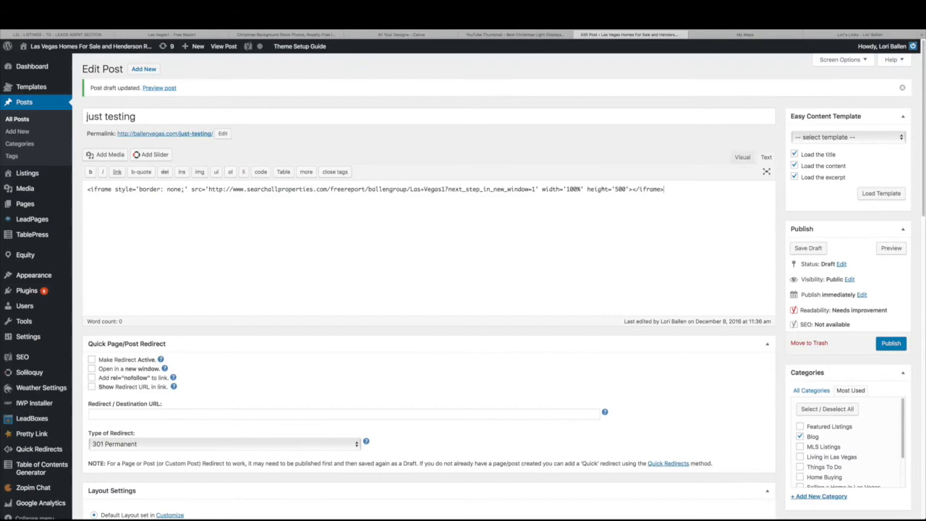
{"action": "left_click_drag", "start_coordinate": [615, 189], "coordinate": [626, 189]}
{"action": "type", "text": "900"}
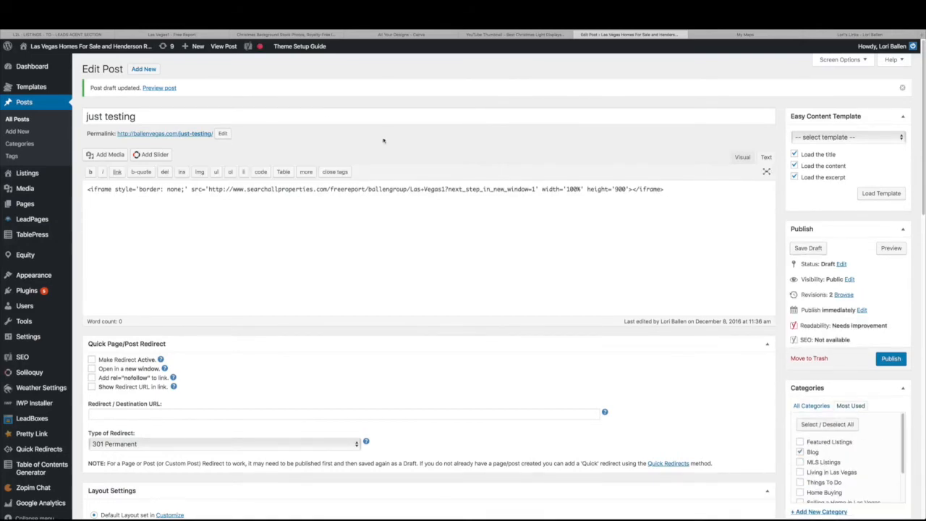
{"action": "left_click", "coordinate": [217, 46]}
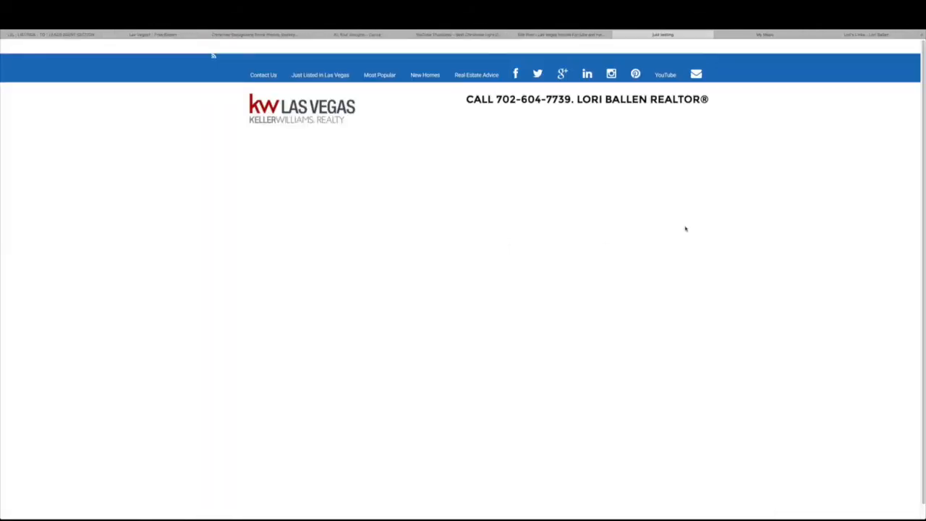
{"action": "scroll", "coordinate": [717, 333], "scroll_direction": "down", "scroll_amount": 5}
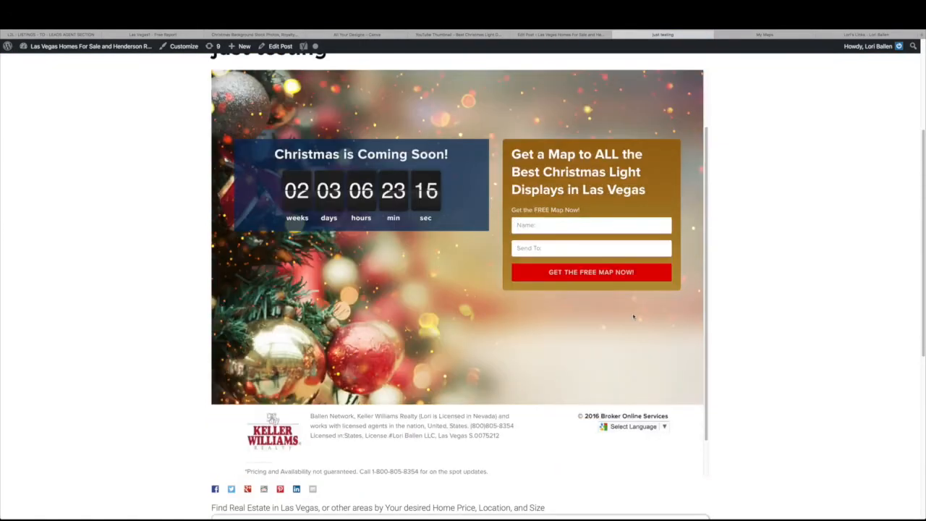
{"action": "scroll", "coordinate": [633, 317], "scroll_direction": "down", "scroll_amount": 3}
{"action": "scroll", "coordinate": [633, 313], "scroll_direction": "up", "scroll_amount": 4}
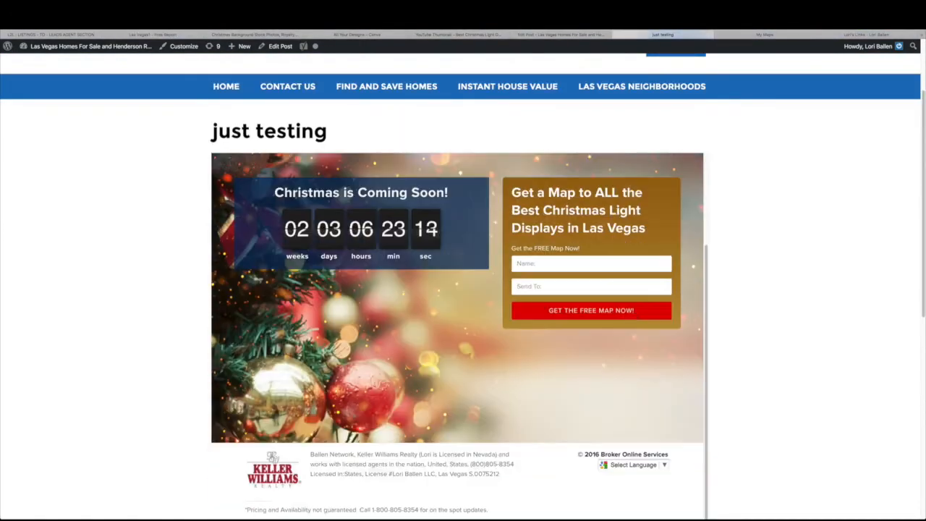
{"action": "scroll", "coordinate": [635, 67], "scroll_direction": "down", "scroll_amount": 2}
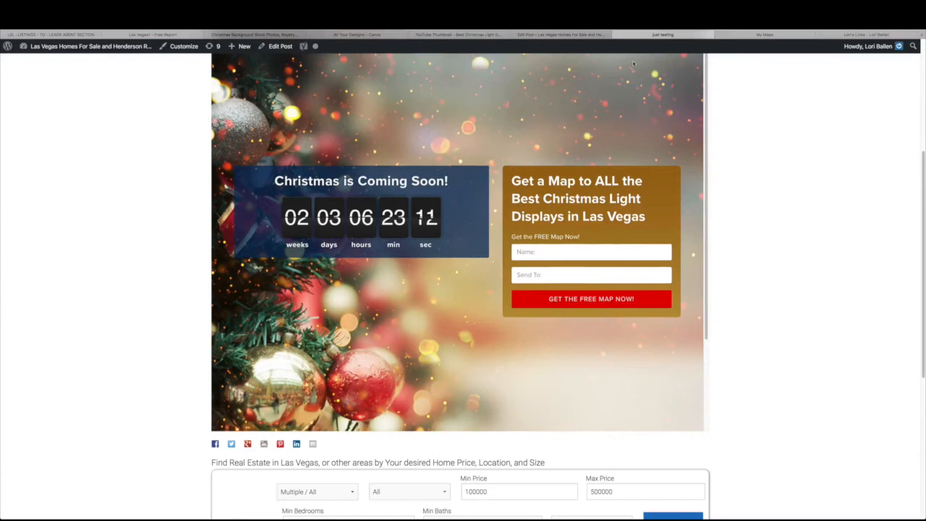
Raise the iframe height to 1200, save the draft, and preview the full embedded page
{"action": "left_click", "coordinate": [616, 34]}
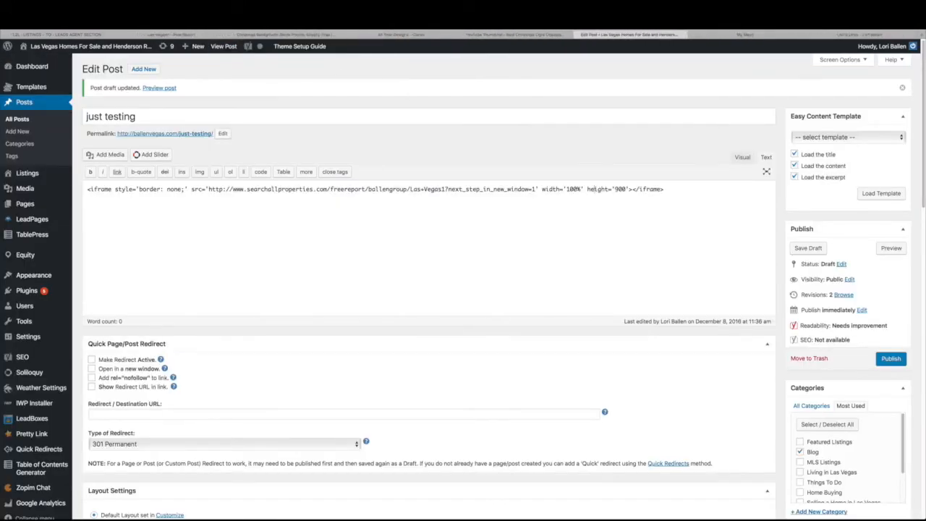
{"action": "left_click_drag", "start_coordinate": [615, 189], "coordinate": [626, 189]}
{"action": "type", "text": "1200"}
{"action": "left_click", "coordinate": [804, 247]}
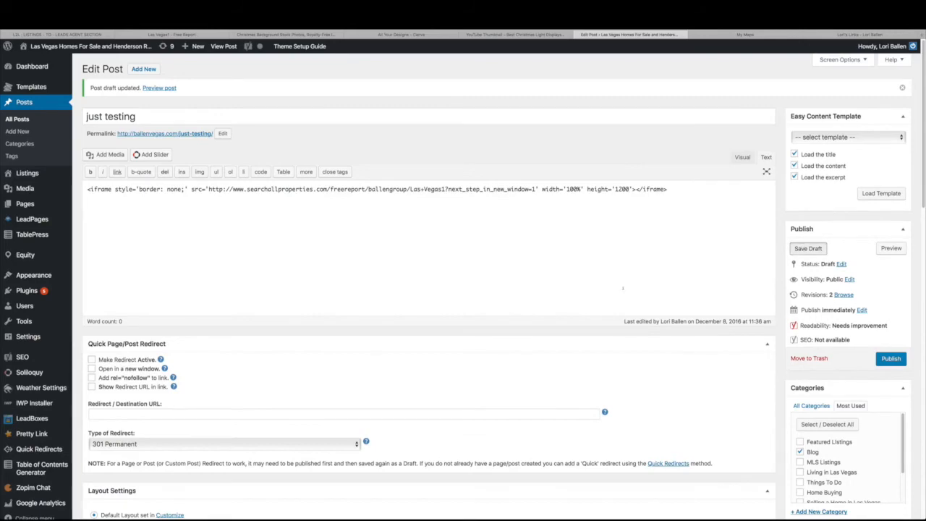
{"action": "left_click", "coordinate": [161, 87]}
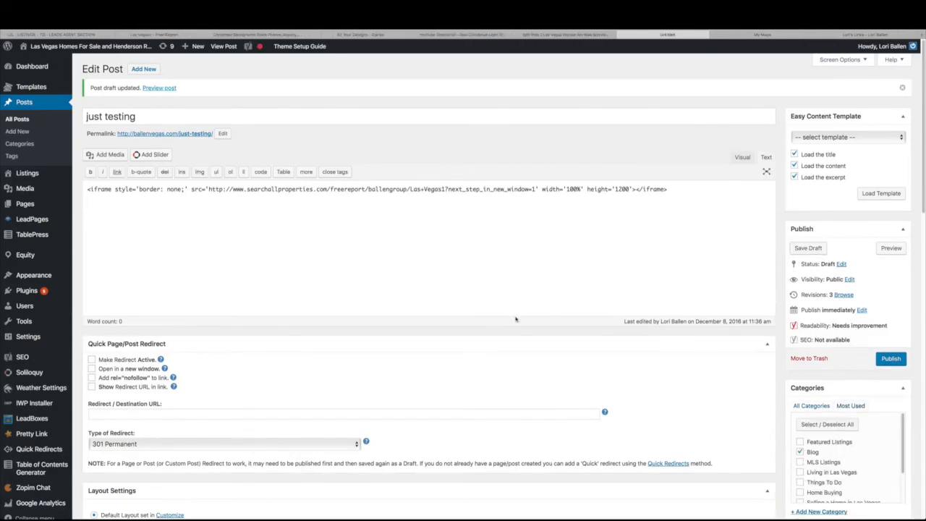
{"action": "scroll", "coordinate": [445, 207], "scroll_direction": "down", "scroll_amount": 10}
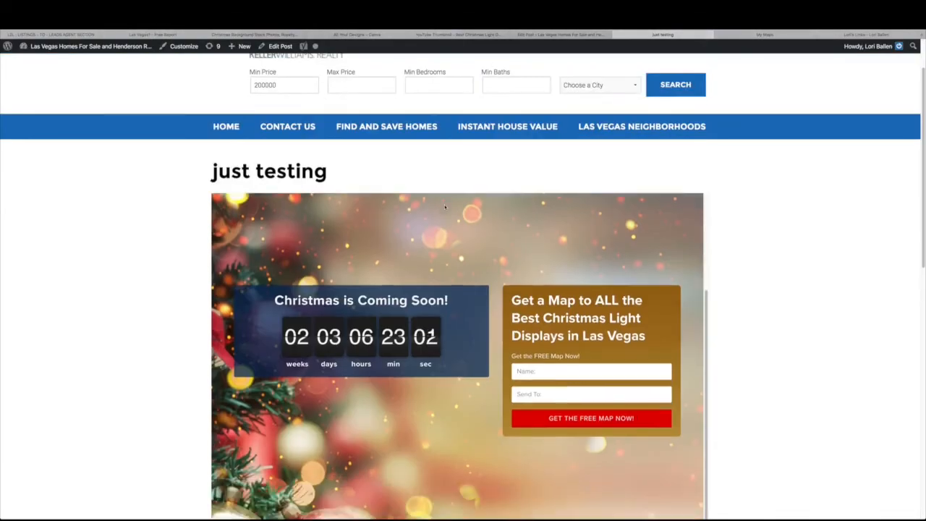
{"action": "scroll", "coordinate": [742, 277], "scroll_direction": "up", "scroll_amount": 3}
{"action": "scroll", "coordinate": [741, 276], "scroll_direction": "down", "scroll_amount": 3}
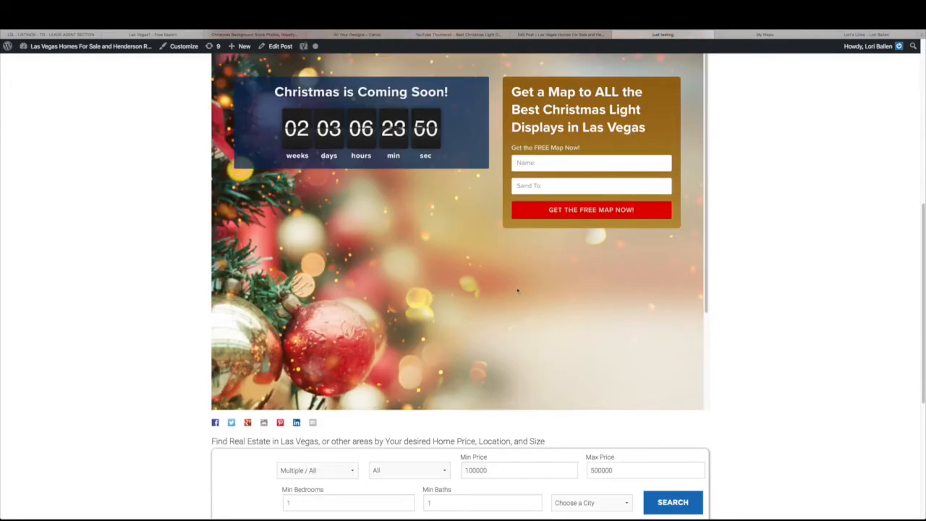
{"action": "scroll", "coordinate": [523, 212], "scroll_direction": "up", "scroll_amount": 4}
{"action": "scroll", "coordinate": [523, 212], "scroll_direction": "up", "scroll_amount": 2}
{"action": "scroll", "coordinate": [538, 267], "scroll_direction": "down", "scroll_amount": 5}
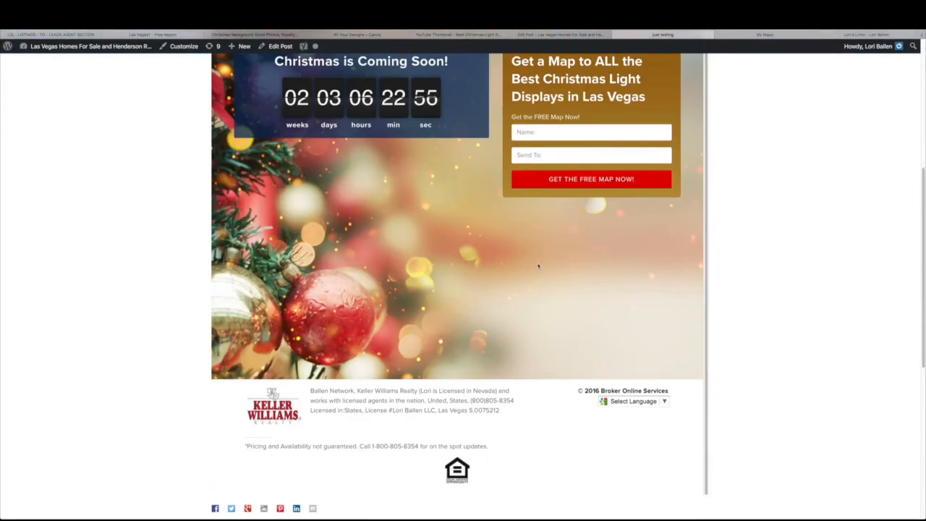
{"action": "scroll", "coordinate": [538, 266], "scroll_direction": "up", "scroll_amount": 2}
{"action": "scroll", "coordinate": [538, 267], "scroll_direction": "down", "scroll_amount": 2}
{"action": "scroll", "coordinate": [538, 267], "scroll_direction": "up", "scroll_amount": 6}
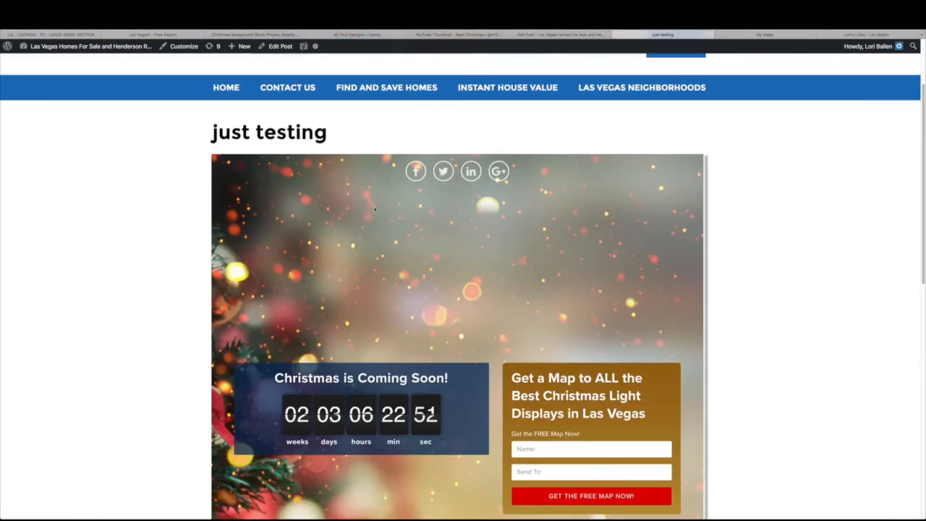
{"action": "scroll", "coordinate": [386, 427], "scroll_direction": "up", "scroll_amount": 2}
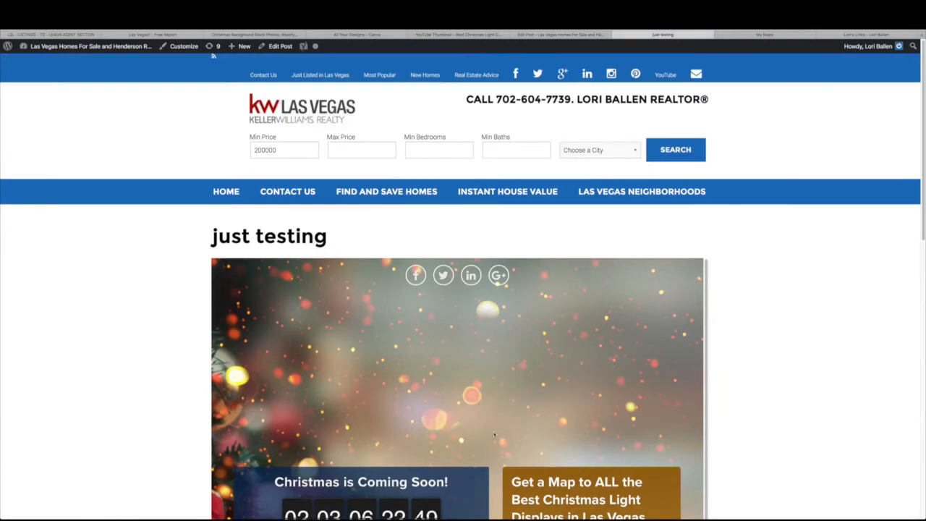
Close the post preview, check the post editor, and view the Las Vegas Christmas light map landing page
{"action": "left_click", "coordinate": [616, 34]}
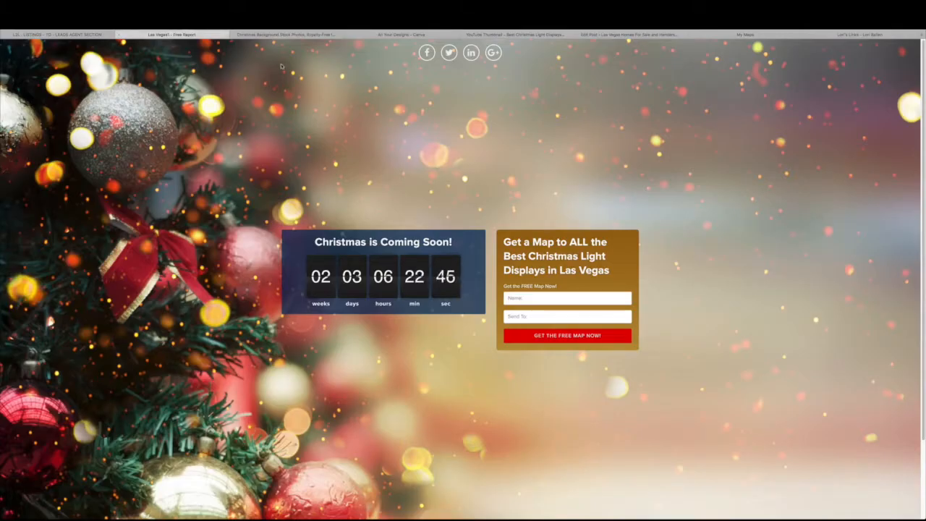
{"action": "left_click", "coordinate": [597, 35]}
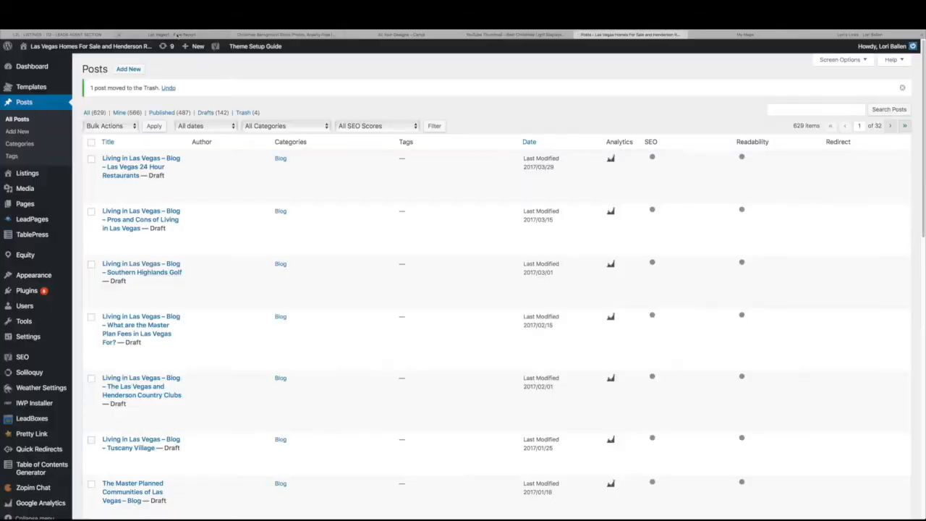
{"action": "left_click", "coordinate": [177, 35]}
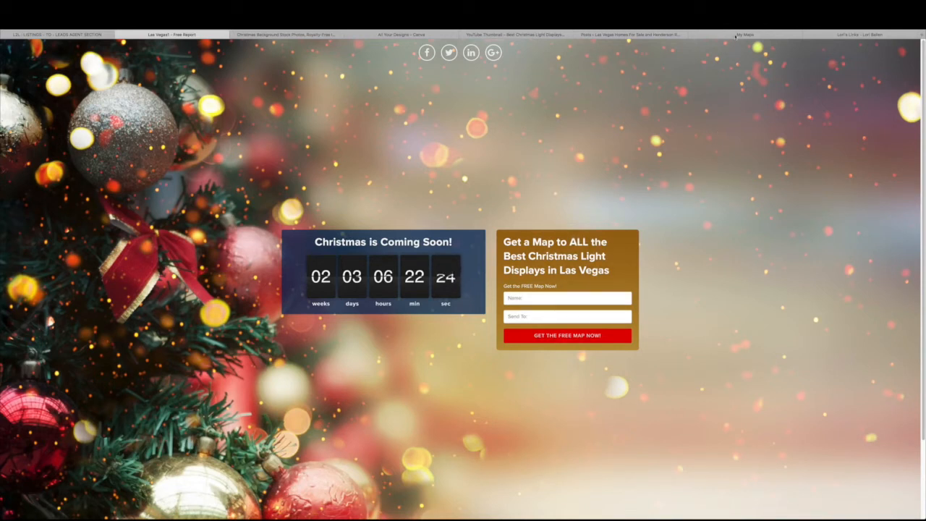
{"action": "left_click", "coordinate": [735, 34]}
Dismiss the Safari favorites dropdown and create a new blank map in Google My Maps
{"action": "key", "text": "super+l"}
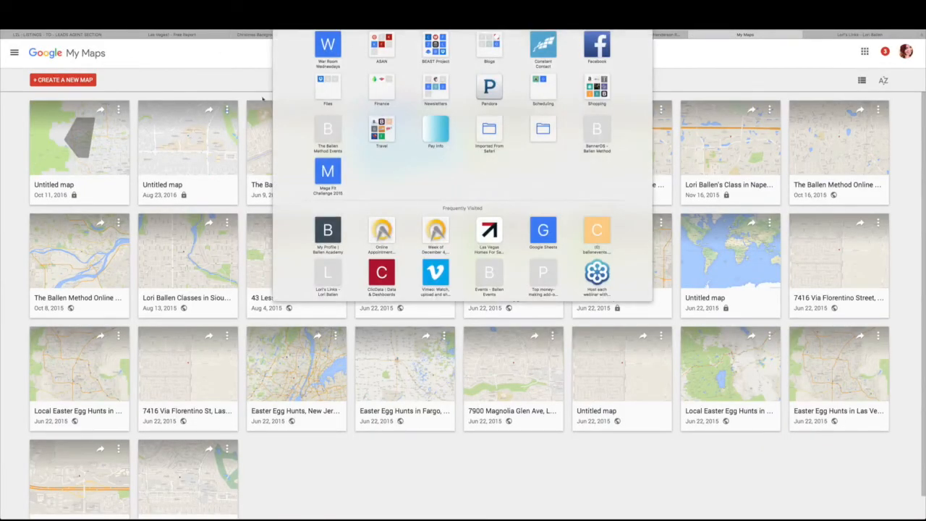
{"action": "key", "text": "Escape"}
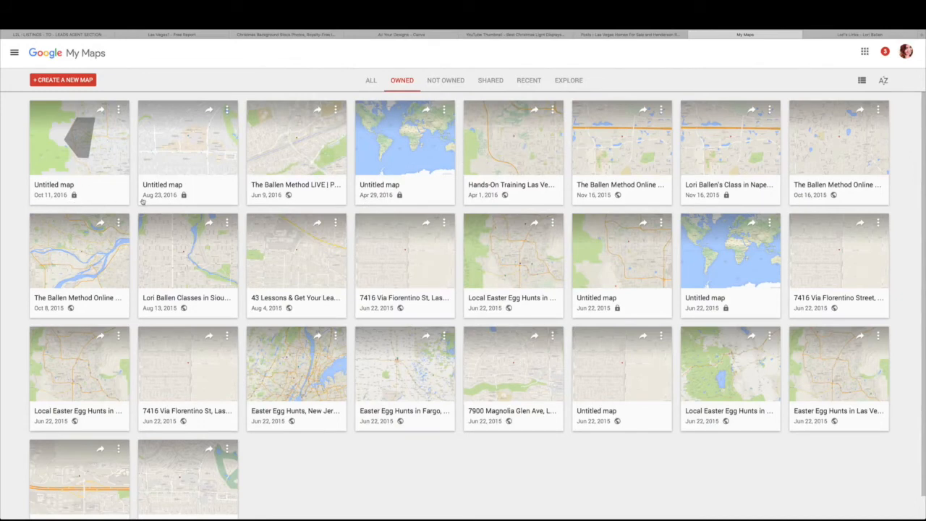
{"action": "left_click", "coordinate": [62, 81]}
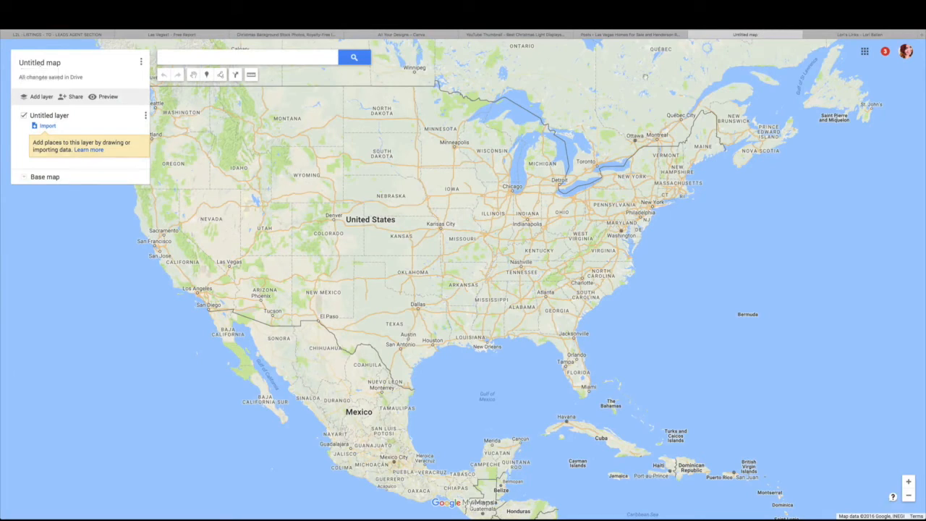
Search for Downtown Summerlin and add it to the Untitled layer
{"action": "left_click", "coordinate": [172, 58]}
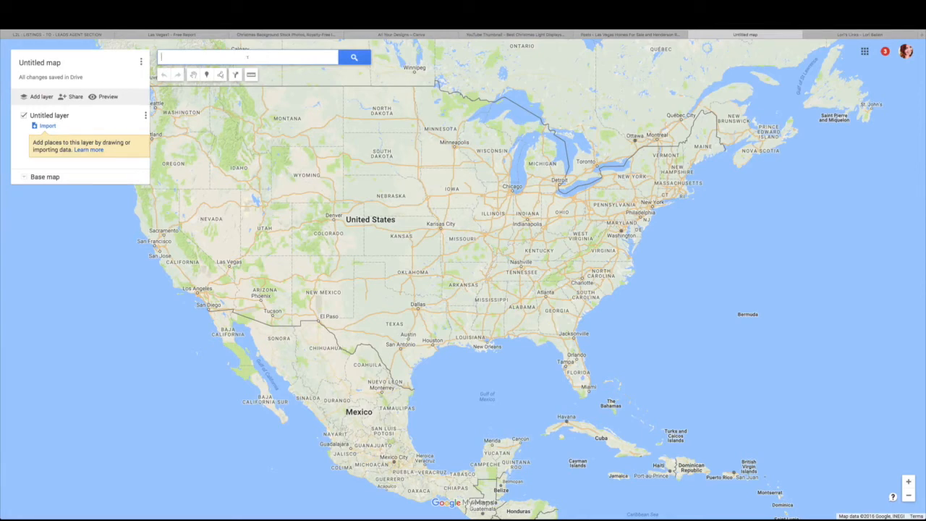
{"action": "type", "text": "downdown summerlin"}
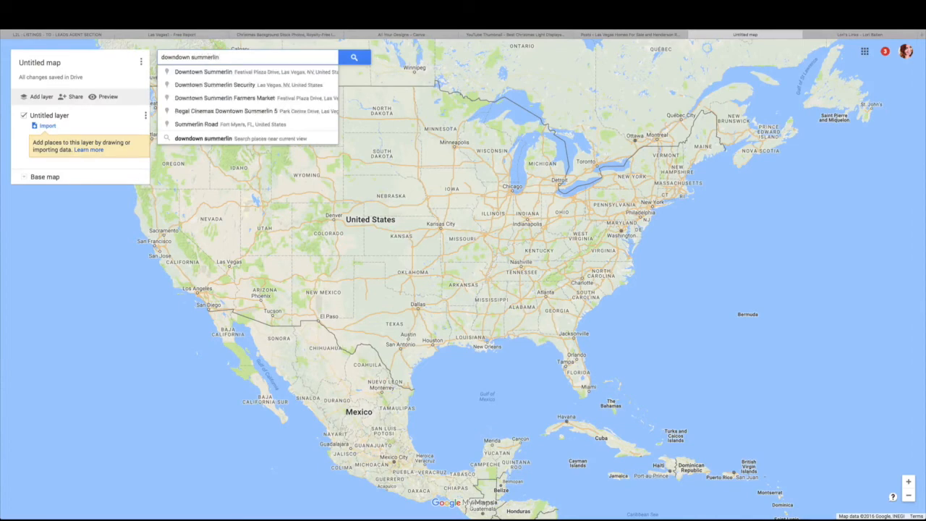
{"action": "key", "text": "Return"}
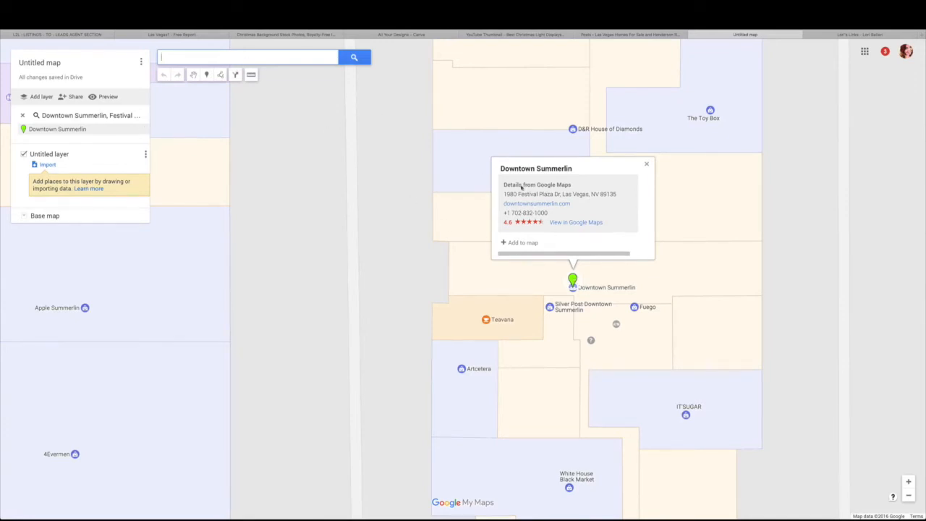
{"action": "left_click", "coordinate": [523, 243]}
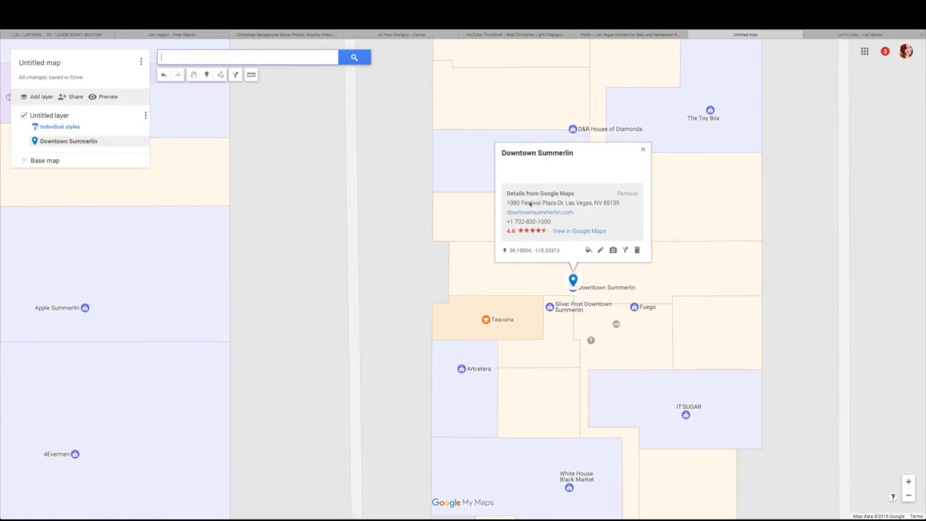
Remove the pin's Google Maps details and open its name and description for editing
{"action": "left_click", "coordinate": [628, 194]}
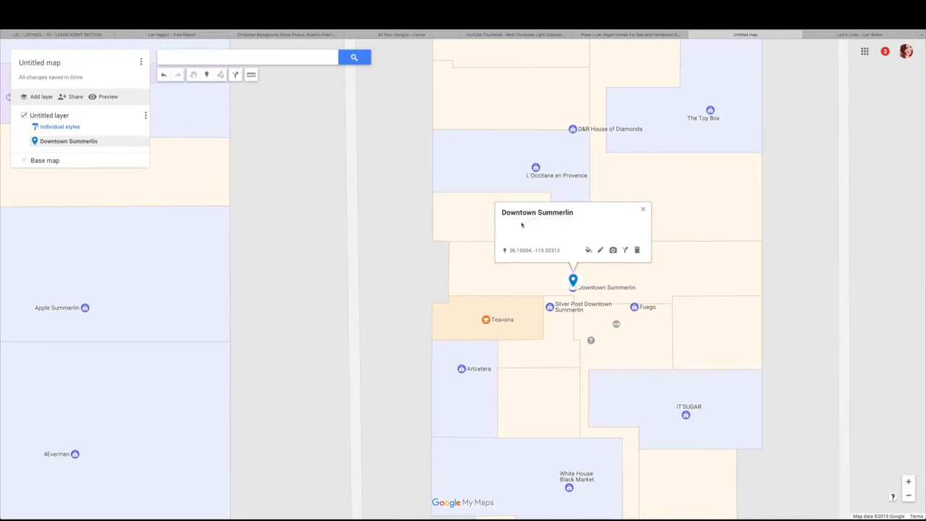
{"action": "left_click", "coordinate": [600, 251]}
{"action": "left_click", "coordinate": [534, 225]}
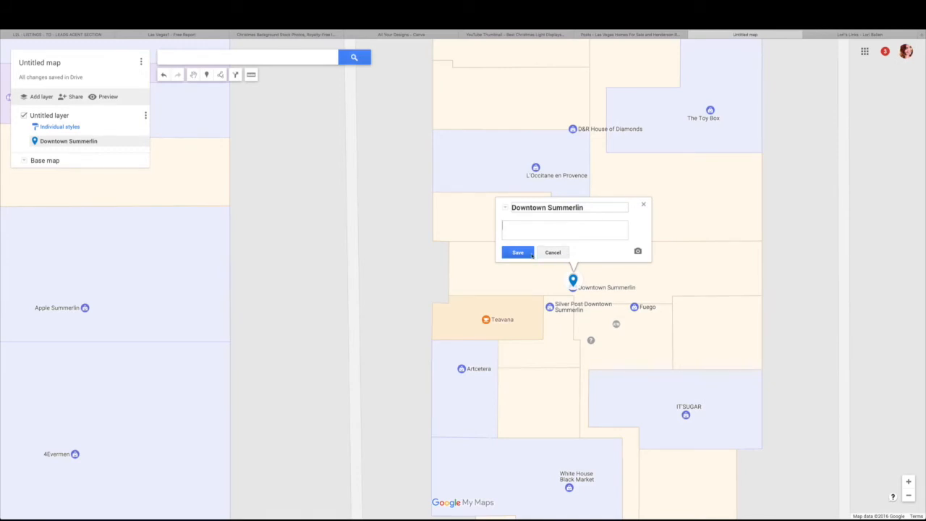
Save the Downtown Summerlin place and make its marker green
{"action": "left_click", "coordinate": [518, 252]}
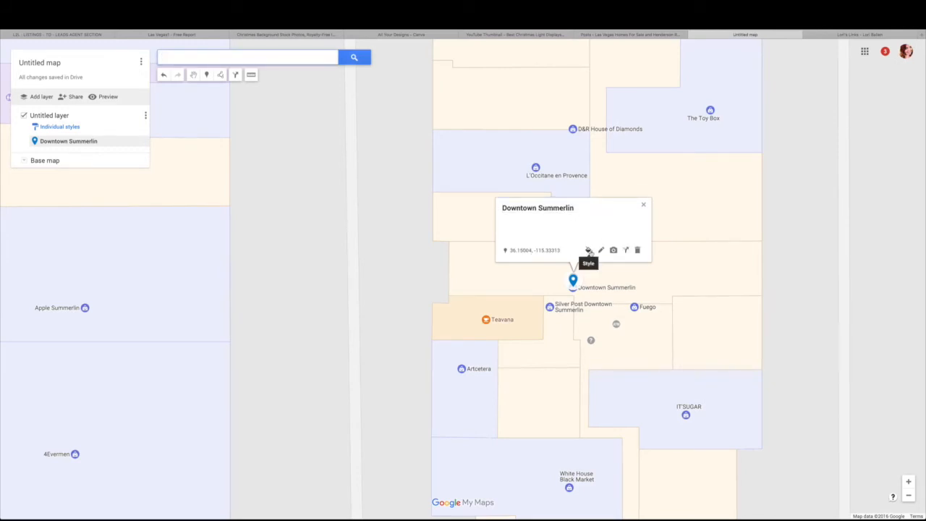
{"action": "left_click", "coordinate": [589, 250]}
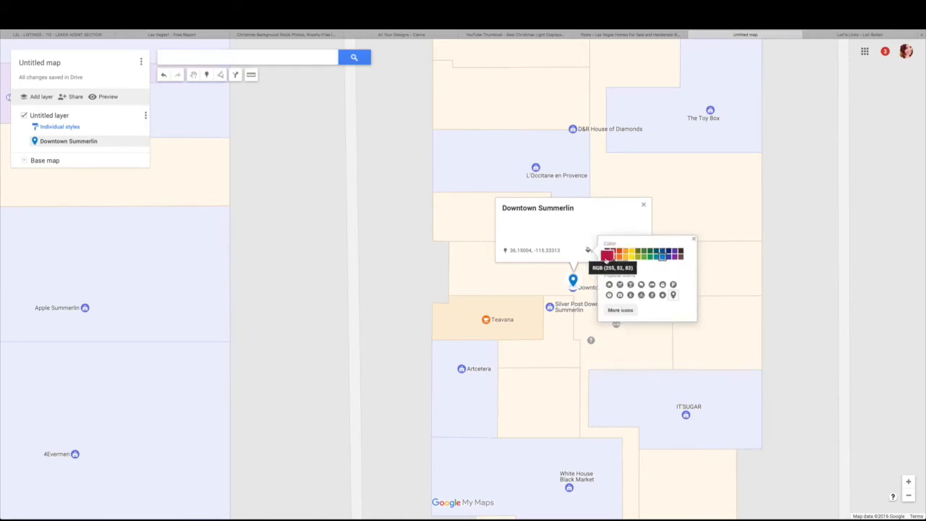
{"action": "left_click", "coordinate": [650, 258]}
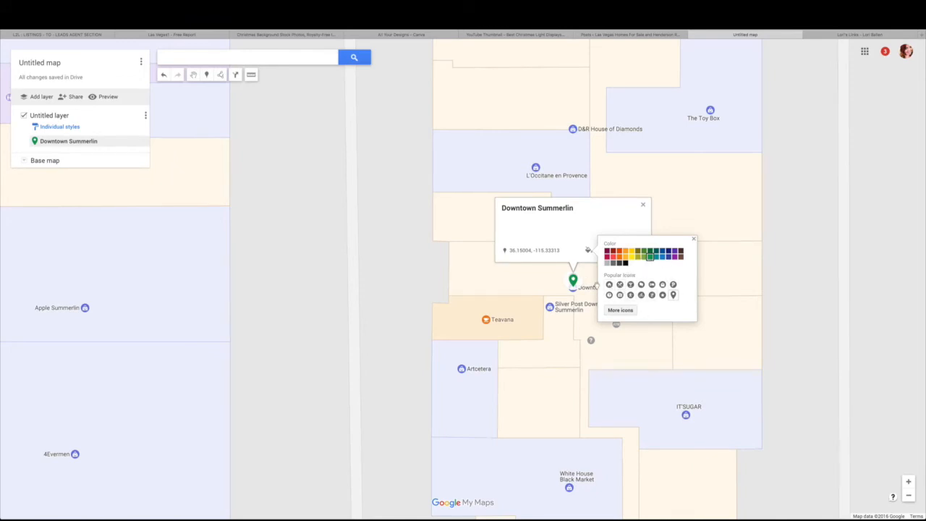
Change the marker to the tree icon, found by filtering icons for 'tree'
{"action": "left_click", "coordinate": [620, 311]}
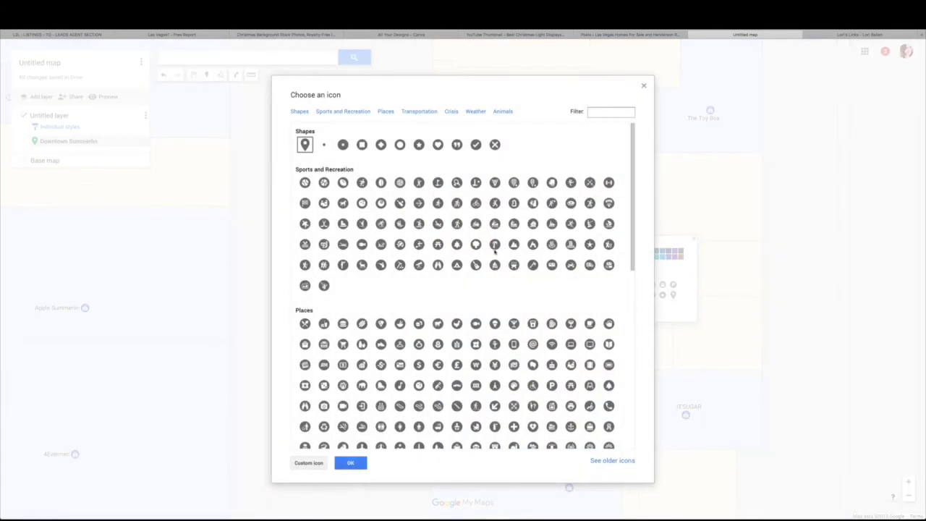
{"action": "scroll", "coordinate": [523, 392], "scroll_direction": "down", "scroll_amount": 2}
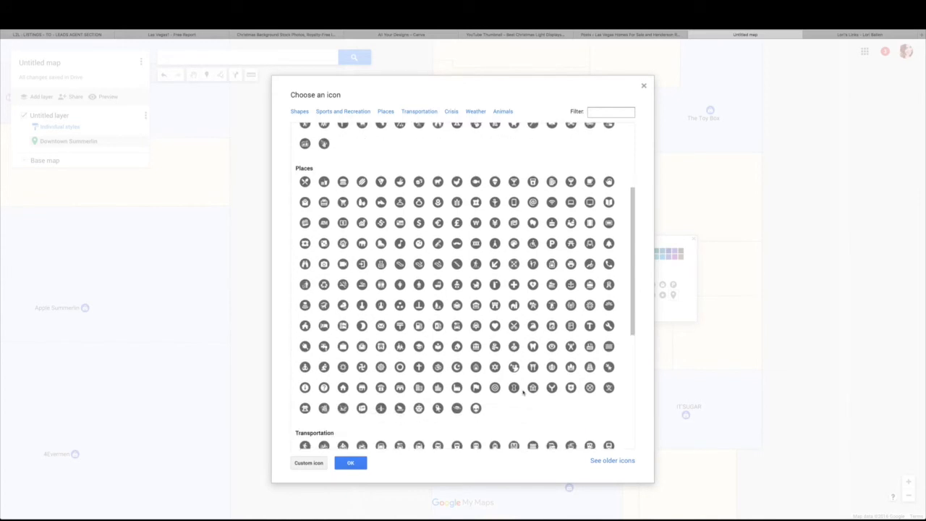
{"action": "scroll", "coordinate": [523, 392], "scroll_direction": "up", "scroll_amount": 2}
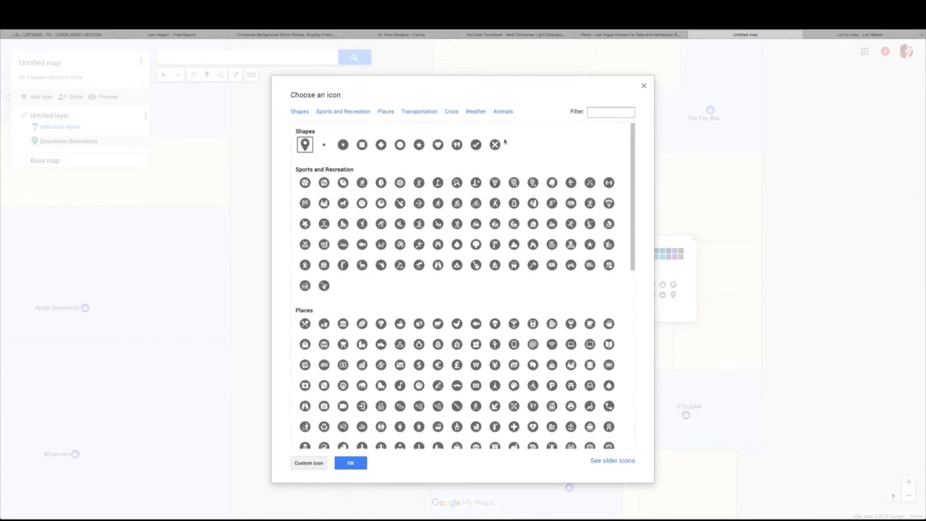
{"action": "type", "text": "tree"}
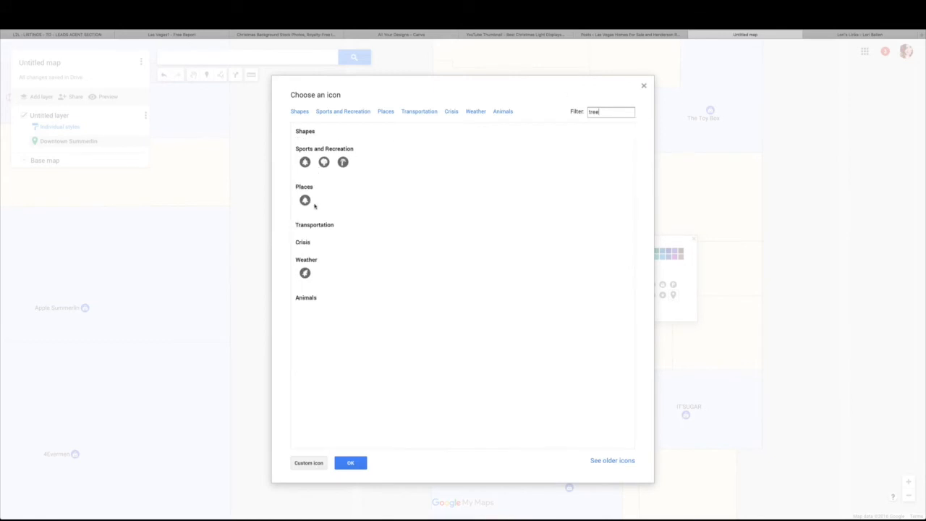
{"action": "left_click", "coordinate": [304, 162]}
{"action": "left_click", "coordinate": [351, 463]}
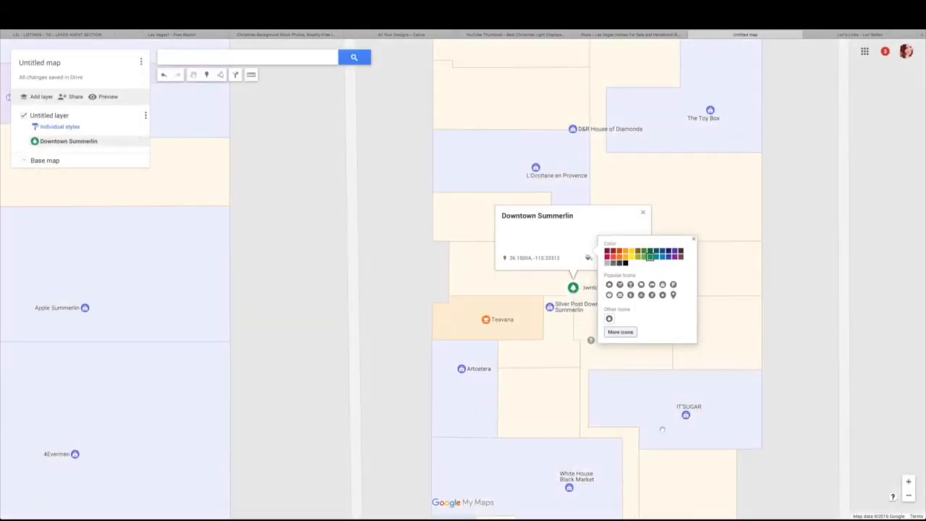
{"action": "left_click", "coordinate": [577, 369]}
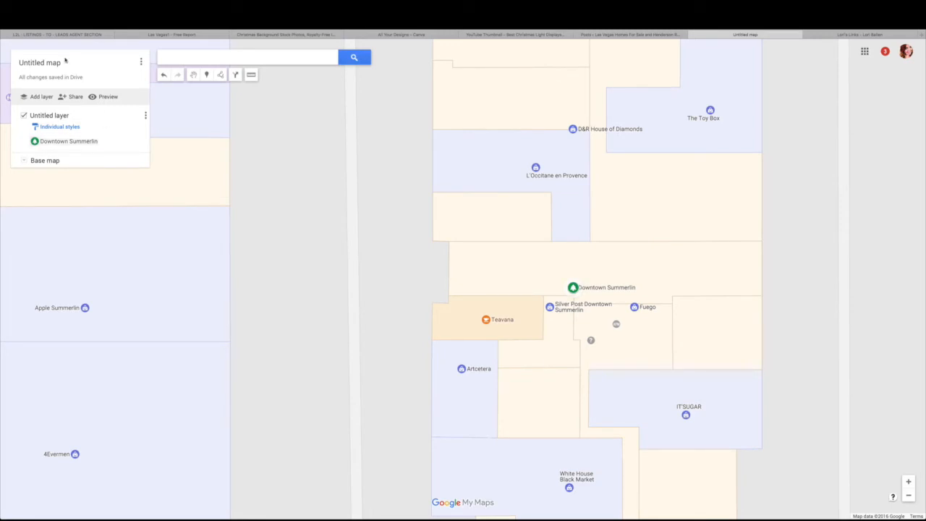
Title the map '20+ Best Christmas Light Displays in Las Vegas'
{"action": "left_click", "coordinate": [38, 63]}
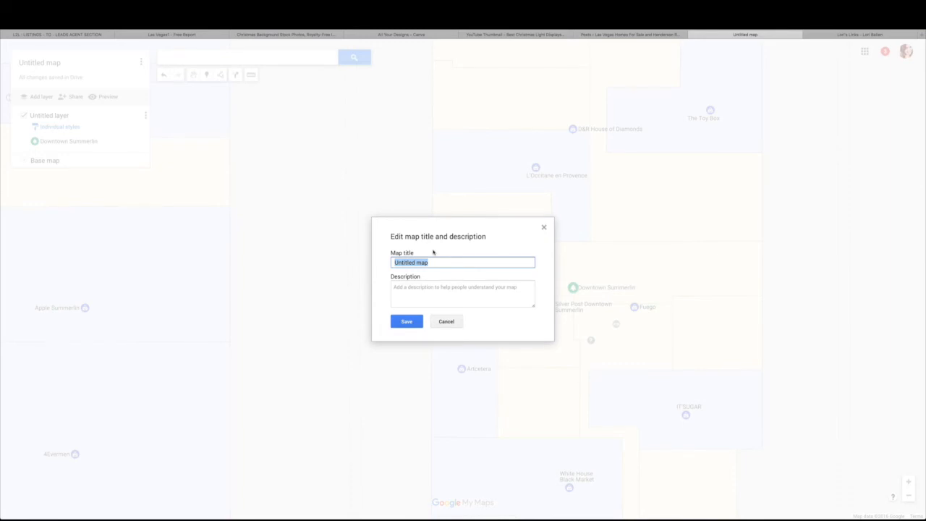
{"action": "type", "text": "20+ best christmas lights in Las Vegas"}
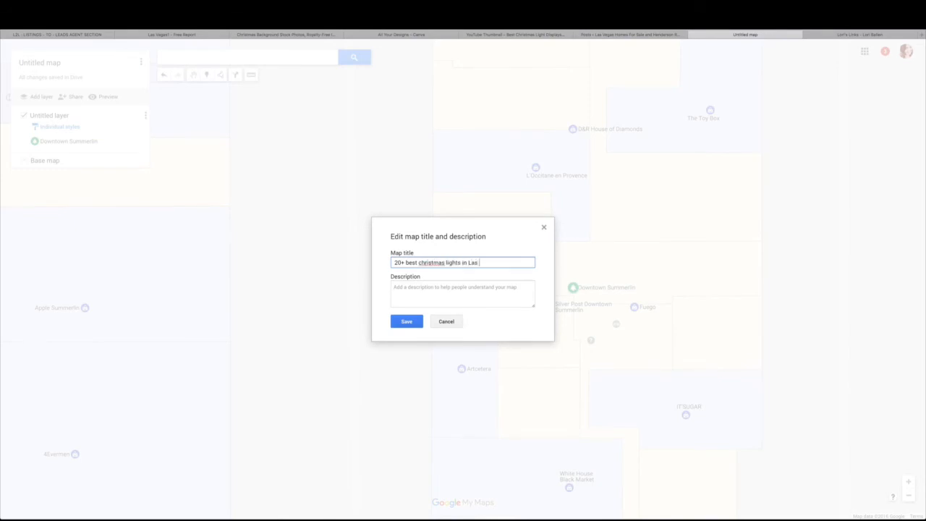
{"action": "left_click", "coordinate": [420, 262]}
{"action": "key", "text": "BackSpace"}
{"action": "type", "text": "C"}
{"action": "left_click", "coordinate": [409, 263]}
{"action": "key", "text": "BackSpace"}
{"action": "type", "text": "B"}
{"action": "left_click", "coordinate": [448, 263]}
{"action": "key", "text": "BackSpace"}
{"action": "type", "text": "L"}
{"action": "left_click", "coordinate": [445, 286]}
{"action": "left_click", "coordinate": [463, 263]}
{"action": "key", "text": "BackSpace"}
{"action": "type", "text": "Displays"}
Add the description 'View the complete blog post here:' and save the title dialog
{"action": "left_click", "coordinate": [414, 298]}
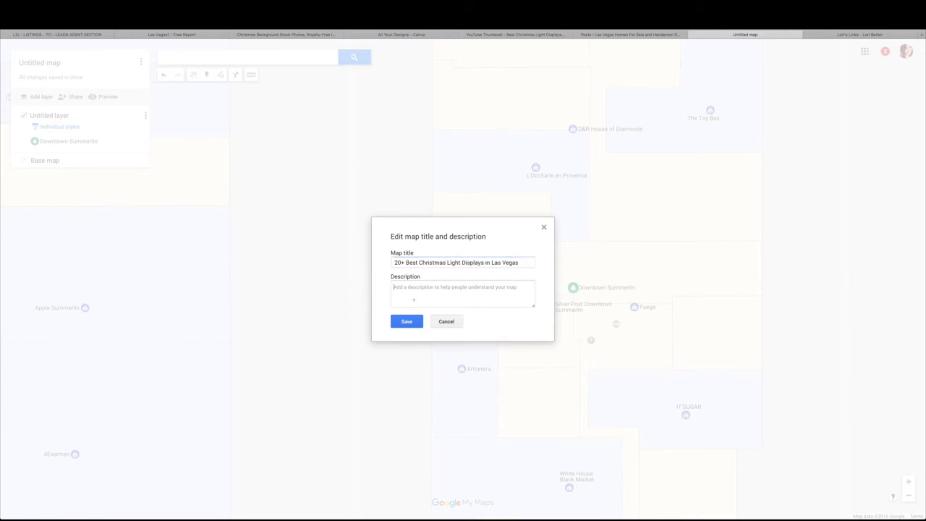
{"action": "type", "text": "View the comp"}
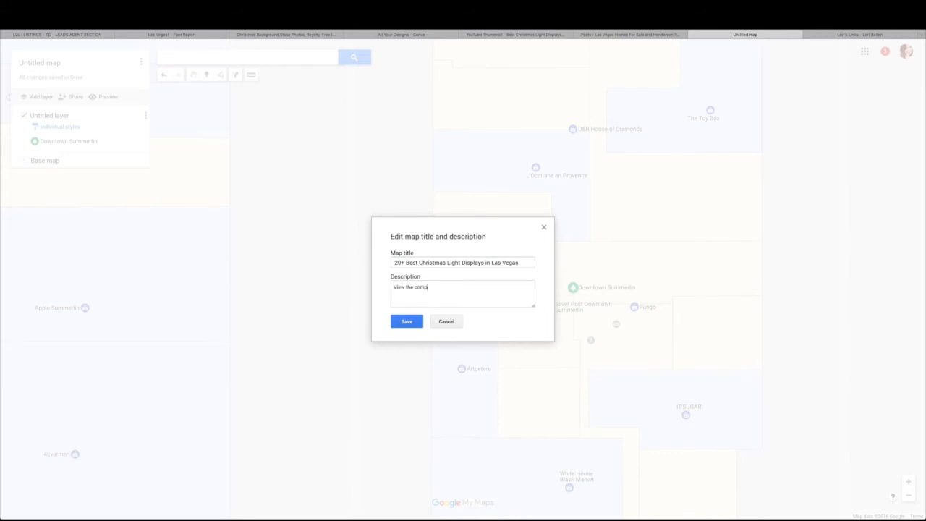
{"action": "type", "text": "lete bolg"}
{"action": "key", "text": "BackSpace"}
{"action": "key", "text": "BackSpace"}
{"action": "key", "text": "BackSpace"}
{"action": "key", "text": "BackSpace"}
{"action": "type", "text": "log post here:"}
{"action": "left_click", "coordinate": [411, 323]}
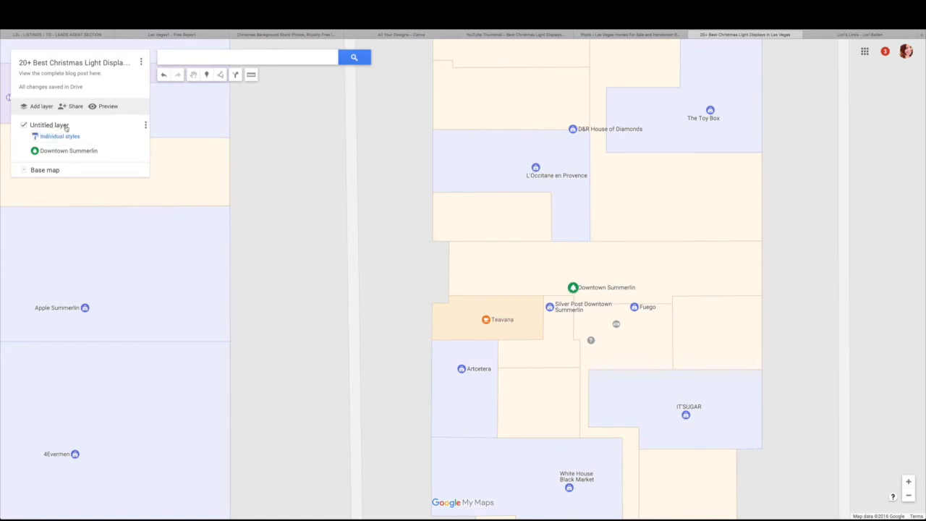
Rename the untitled layer to 'Brought to you by' plus the agent's name and phone number
{"action": "left_click", "coordinate": [146, 126]}
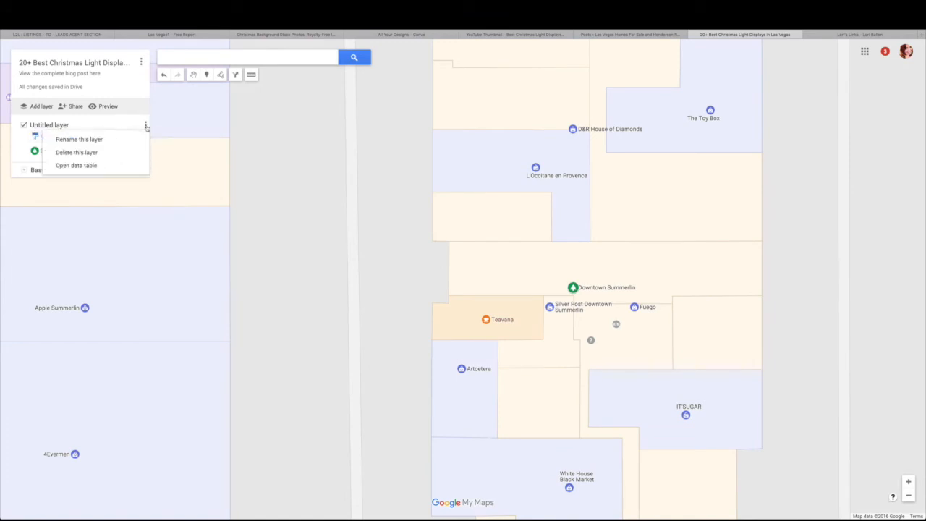
{"action": "left_click", "coordinate": [81, 140]}
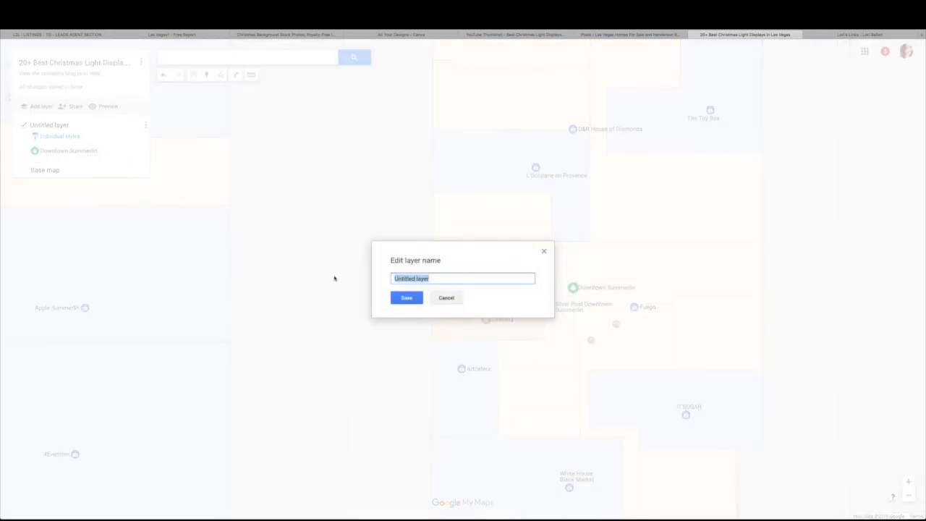
{"action": "type", "text": "Brought to you by T"}
{"action": "type", "text": "he"}
{"action": "key", "text": "BackSpace"}
{"action": "key", "text": "BackSpace"}
{"action": "type", "text": "Lori Bal"}
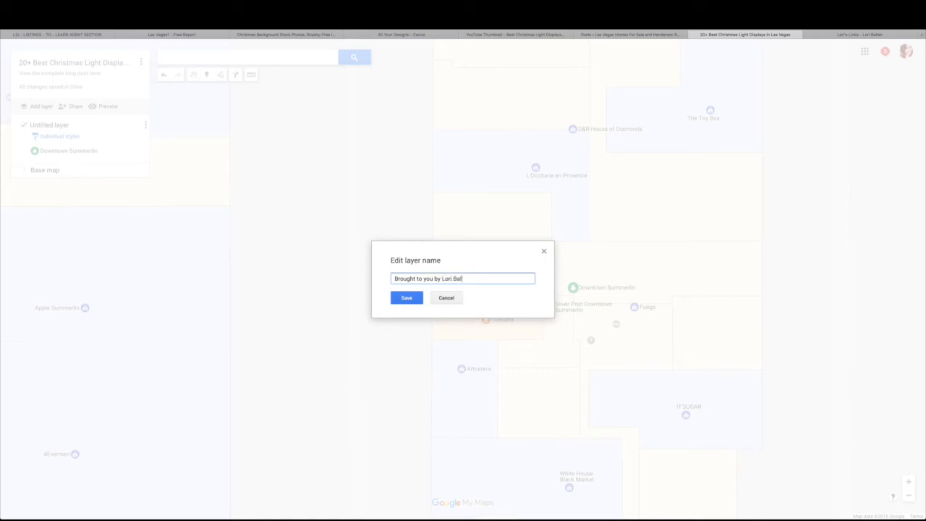
{"action": "left_click", "coordinate": [407, 297]}
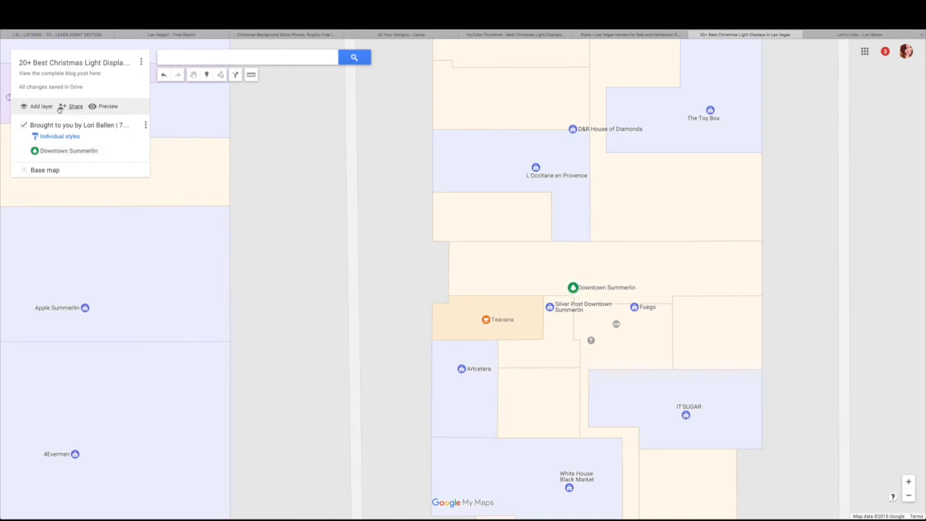
Open the map's sharing settings and check link access, leaving it private
{"action": "left_click", "coordinate": [79, 109]}
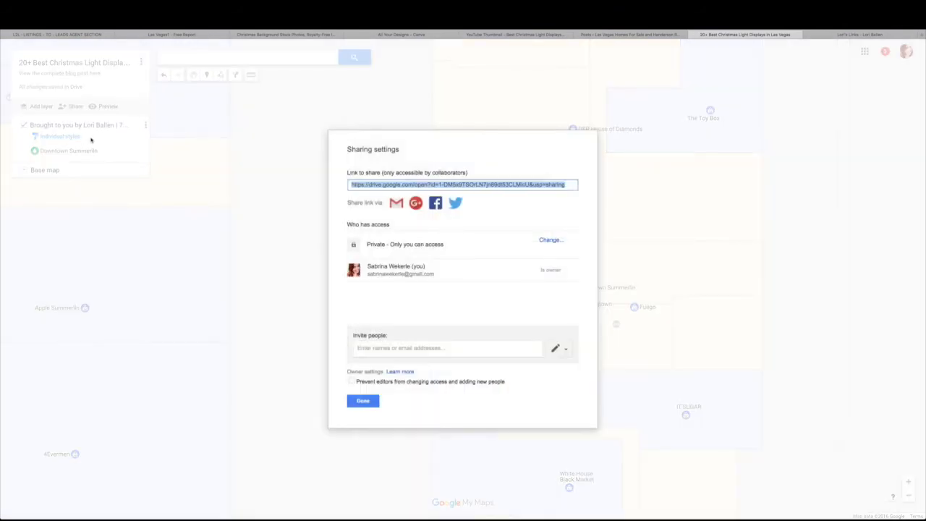
{"action": "left_click_drag", "start_coordinate": [367, 244], "coordinate": [436, 241]}
{"action": "left_click", "coordinate": [442, 244]}
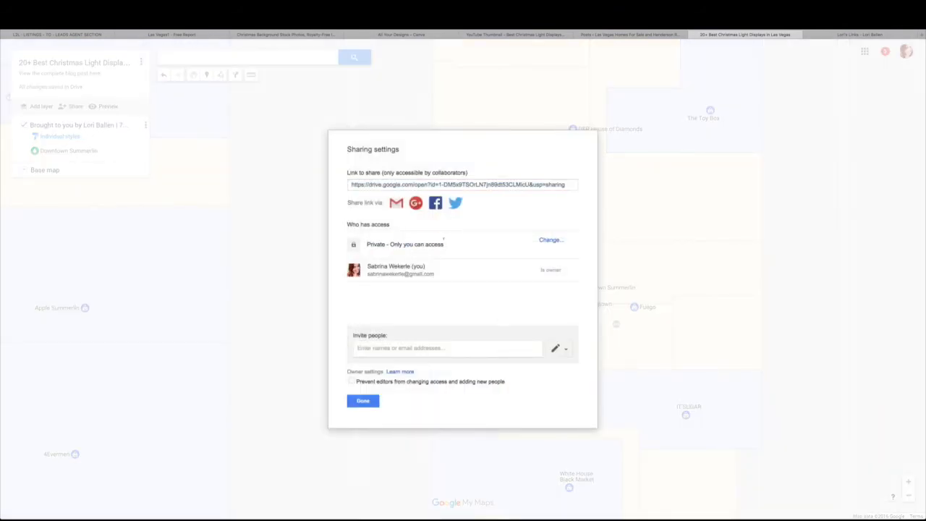
{"action": "left_click", "coordinate": [550, 241]}
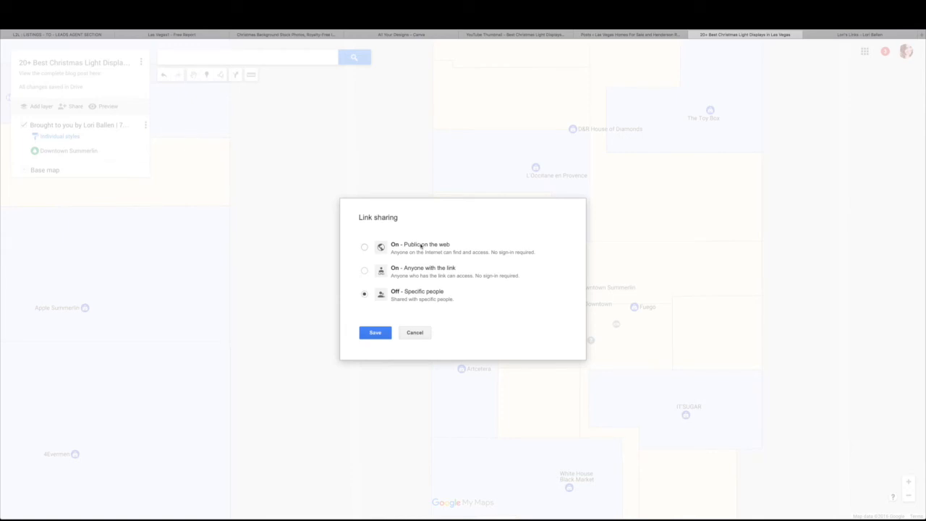
{"action": "left_click", "coordinate": [416, 333]}
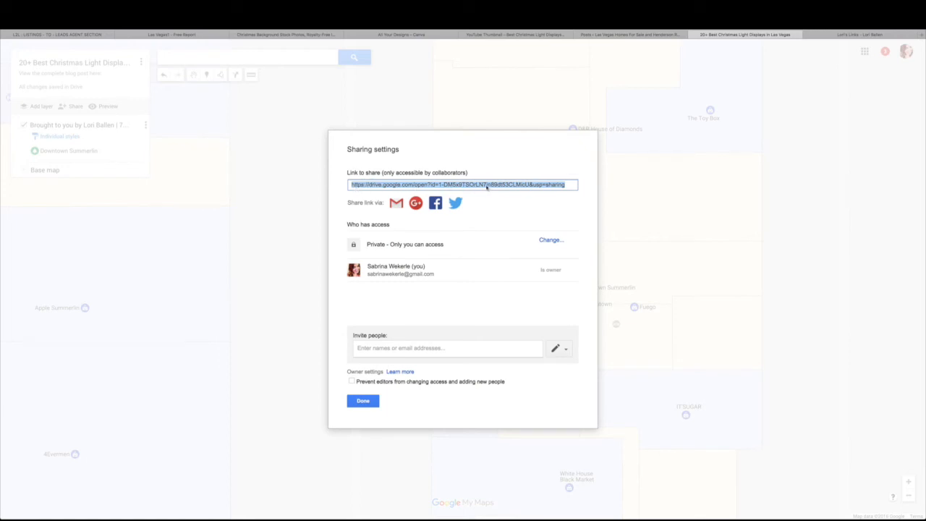
Switch to the L2L landing page form and scroll down to its Auto Responder section
{"action": "left_click", "coordinate": [137, 35]}
{"action": "left_click", "coordinate": [88, 35]}
{"action": "scroll", "coordinate": [361, 288], "scroll_direction": "down", "scroll_amount": 2}
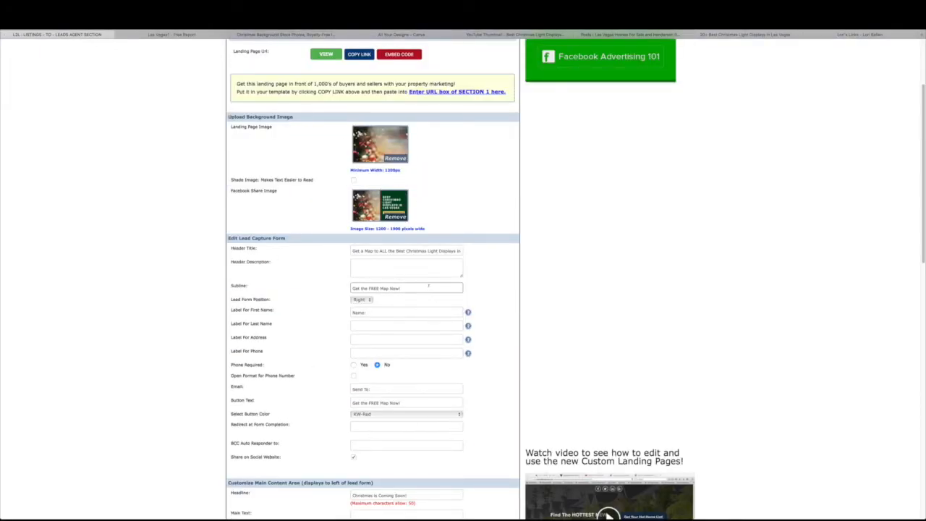
{"action": "scroll", "coordinate": [433, 293], "scroll_direction": "down", "scroll_amount": 2}
{"action": "scroll", "coordinate": [429, 289], "scroll_direction": "down", "scroll_amount": 5}
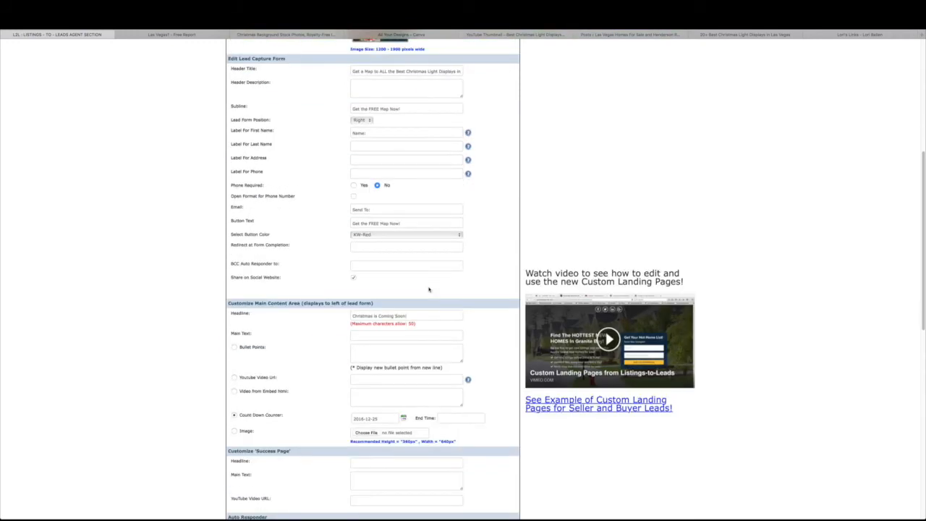
{"action": "scroll", "coordinate": [429, 290], "scroll_direction": "down", "scroll_amount": 2}
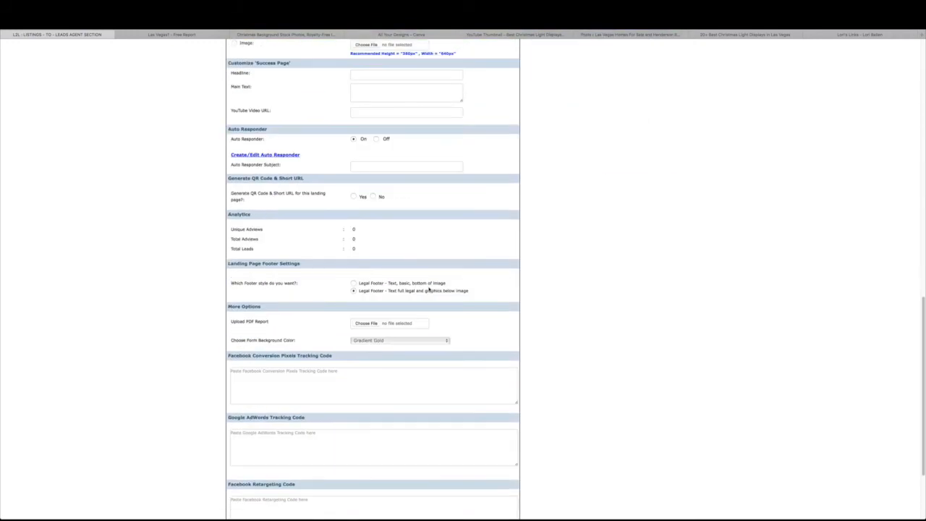
{"action": "scroll", "coordinate": [416, 288], "scroll_direction": "up", "scroll_amount": 4}
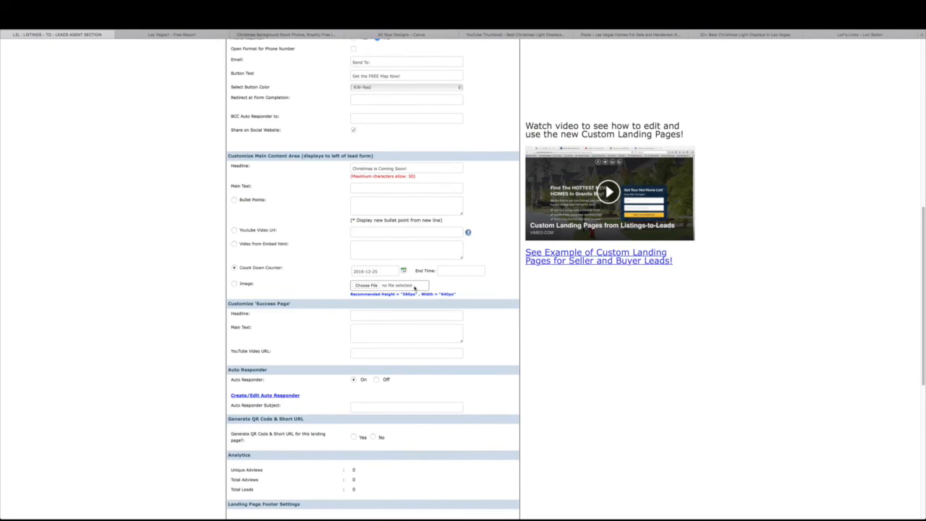
{"action": "scroll", "coordinate": [415, 288], "scroll_direction": "up", "scroll_amount": 2}
{"action": "scroll", "coordinate": [414, 289], "scroll_direction": "down", "scroll_amount": 2}
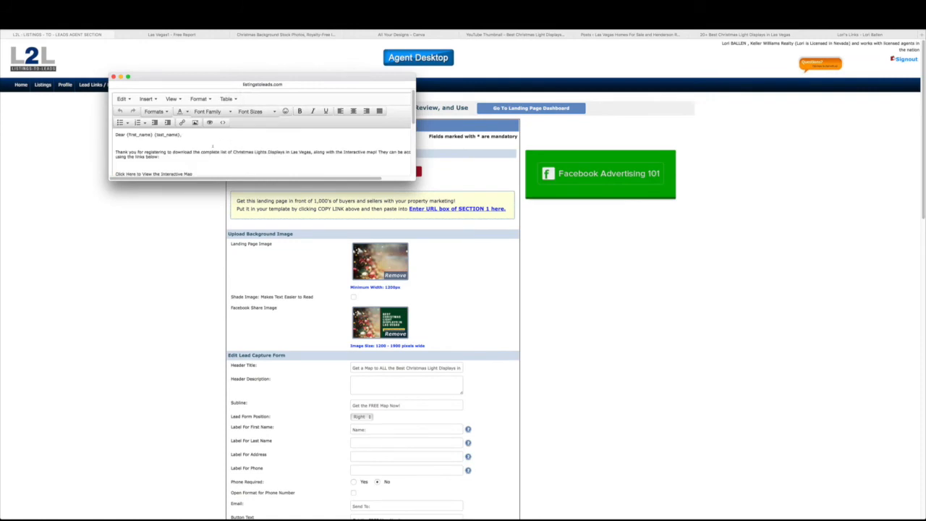
Link the interactive-map line to the pasted My Maps share URL, opening in a new window
{"action": "scroll", "coordinate": [213, 146], "scroll_direction": "down", "scroll_amount": 2}
{"action": "left_click_drag", "start_coordinate": [193, 148], "coordinate": [114, 148]}
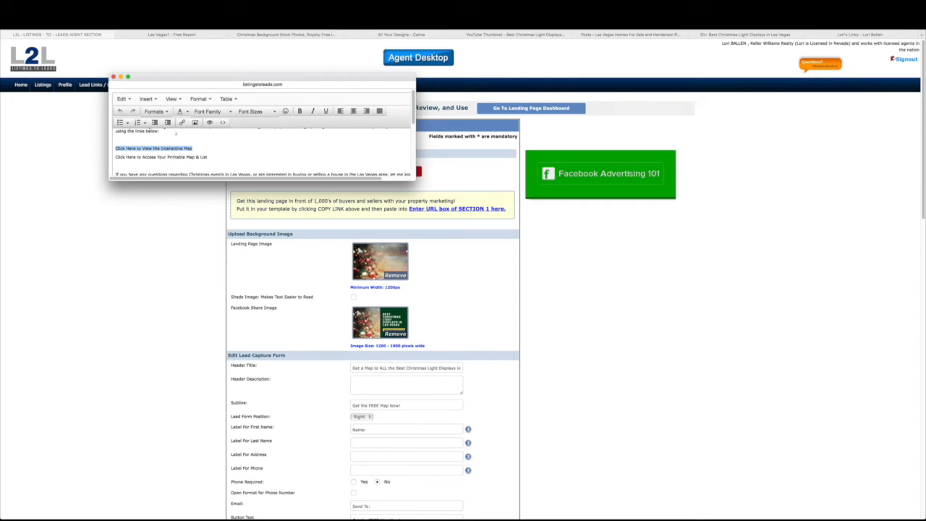
{"action": "left_click", "coordinate": [181, 123]}
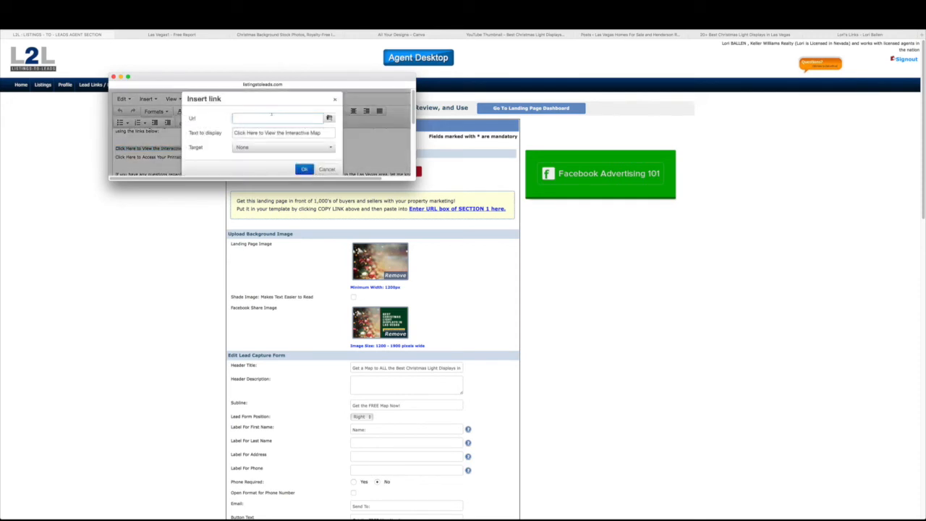
{"action": "key", "text": "super+v"}
{"action": "left_click", "coordinate": [275, 149]}
{"action": "left_click", "coordinate": [268, 171]}
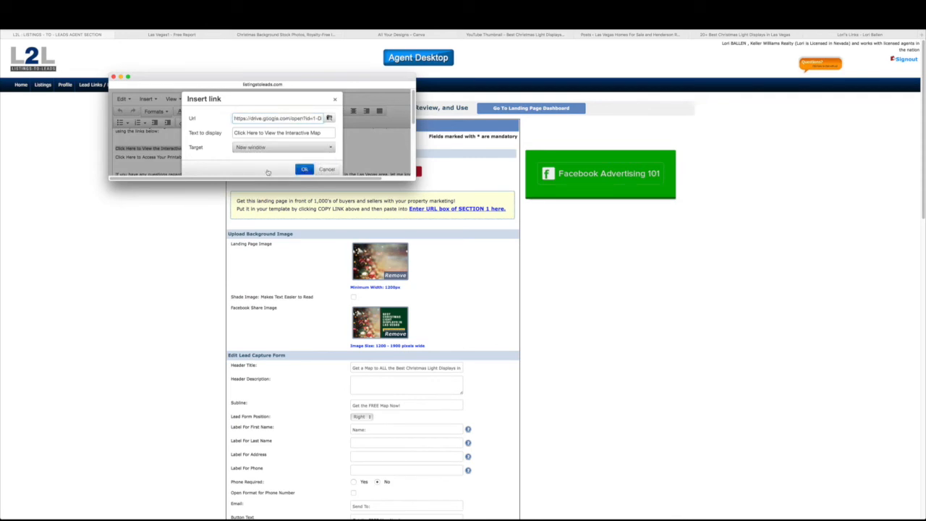
{"action": "left_click", "coordinate": [304, 169]}
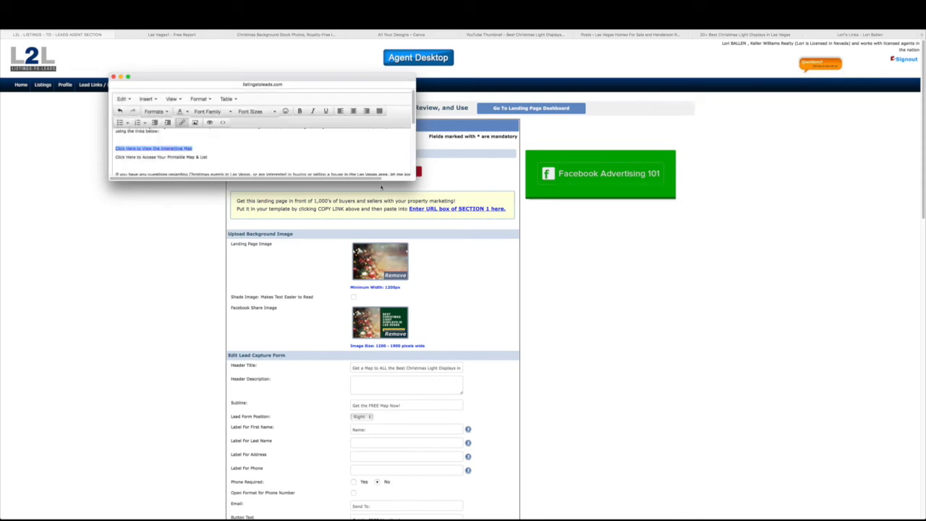
Save the auto-responder email and close its editor
{"action": "left_click_drag", "start_coordinate": [422, 185], "coordinate": [464, 223]}
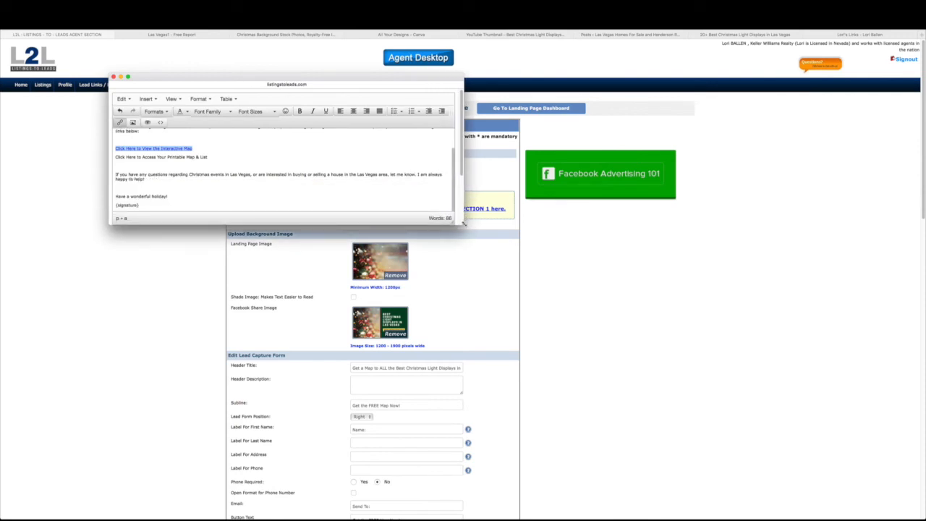
{"action": "left_click", "coordinate": [254, 166]}
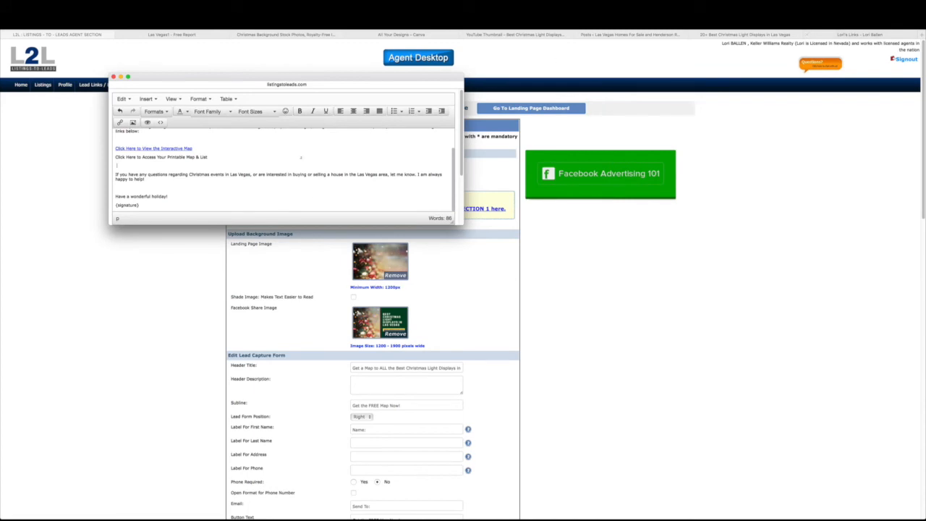
{"action": "scroll", "coordinate": [184, 168], "scroll_direction": "down", "scroll_amount": 3}
{"action": "left_click", "coordinate": [289, 162]}
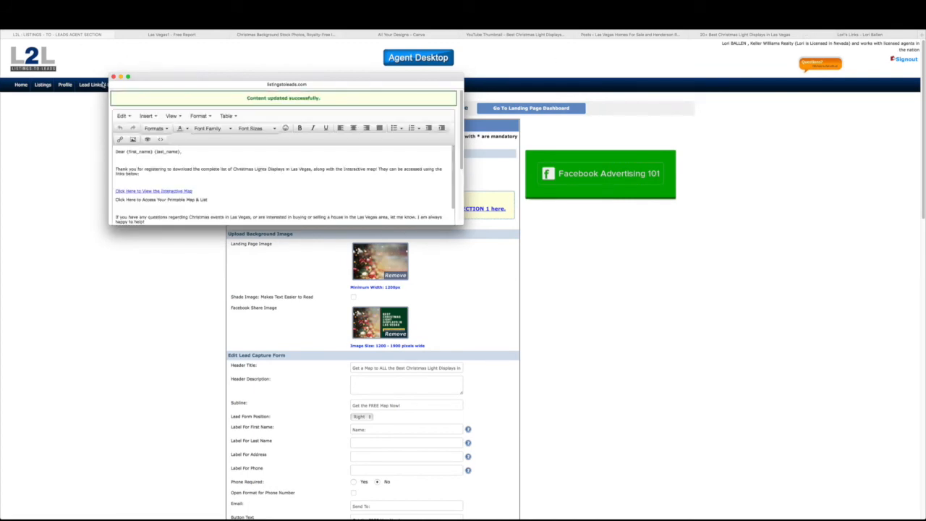
{"action": "left_click", "coordinate": [113, 78]}
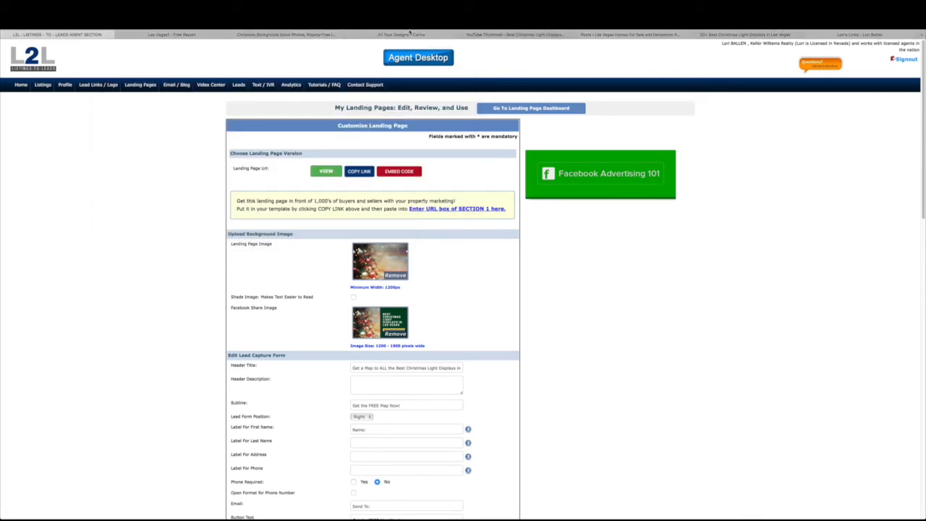
Return to the Christmas lights map tab and close the sharing settings
{"action": "left_click", "coordinate": [236, 34]}
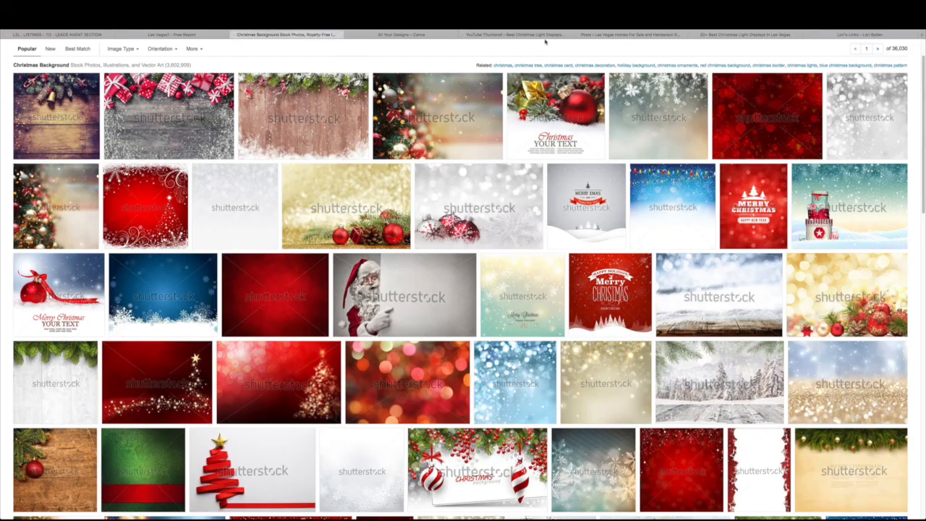
{"action": "left_click", "coordinate": [590, 34]}
{"action": "left_click", "coordinate": [773, 35]}
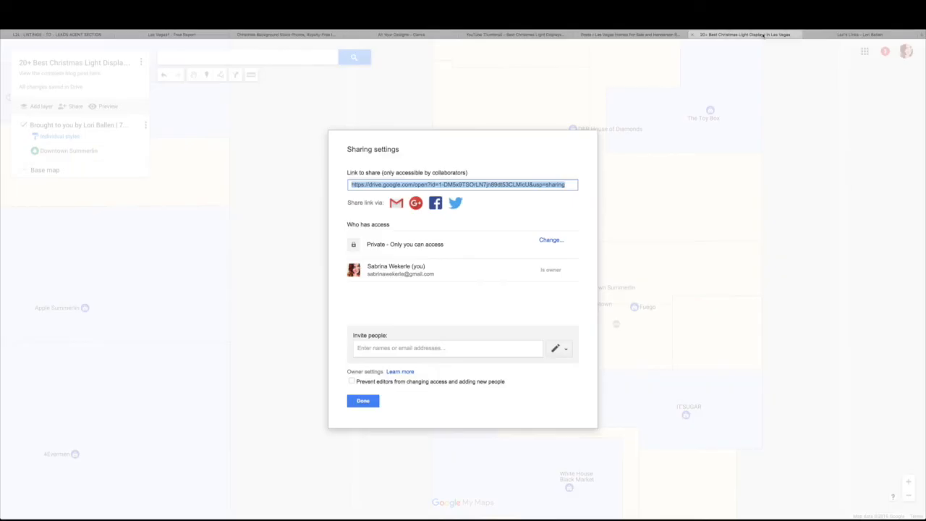
{"action": "left_click", "coordinate": [363, 401]}
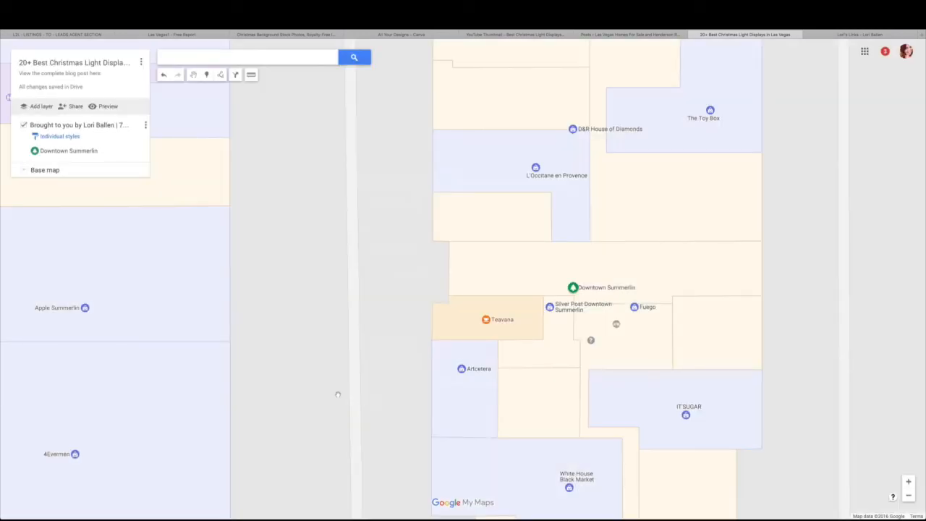
Zoom the map out five levels to frame the wider Summerlin area
{"action": "left_click", "coordinate": [909, 496]}
{"action": "left_click", "coordinate": [909, 496]}
{"action": "left_click", "coordinate": [909, 496]}
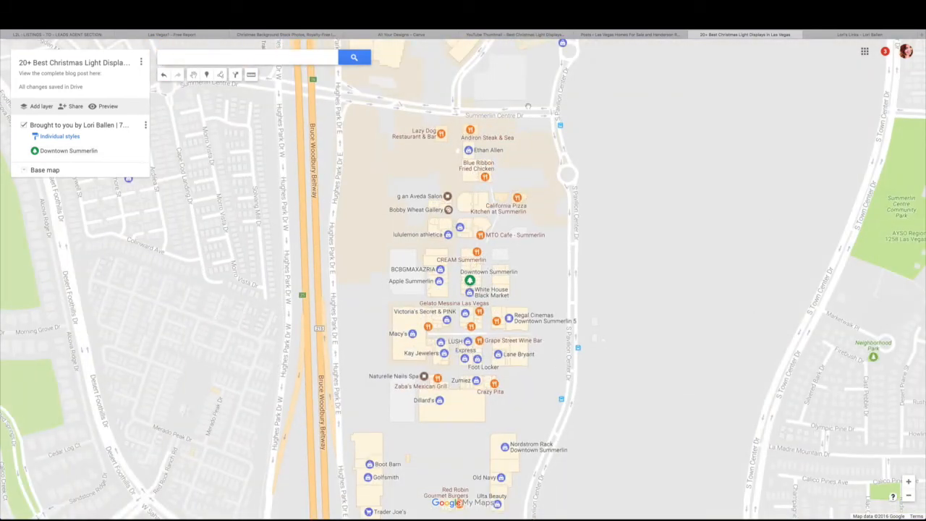
{"action": "left_click", "coordinate": [909, 496]}
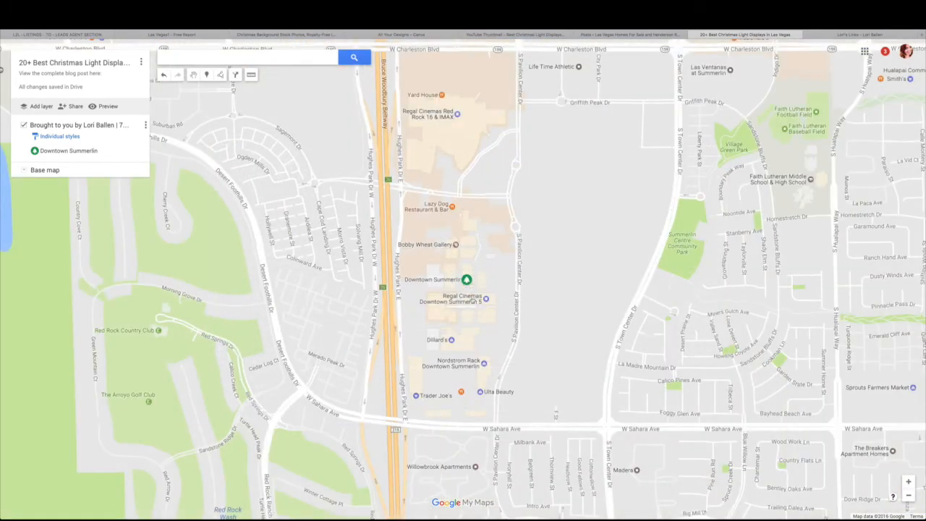
{"action": "left_click", "coordinate": [909, 495]}
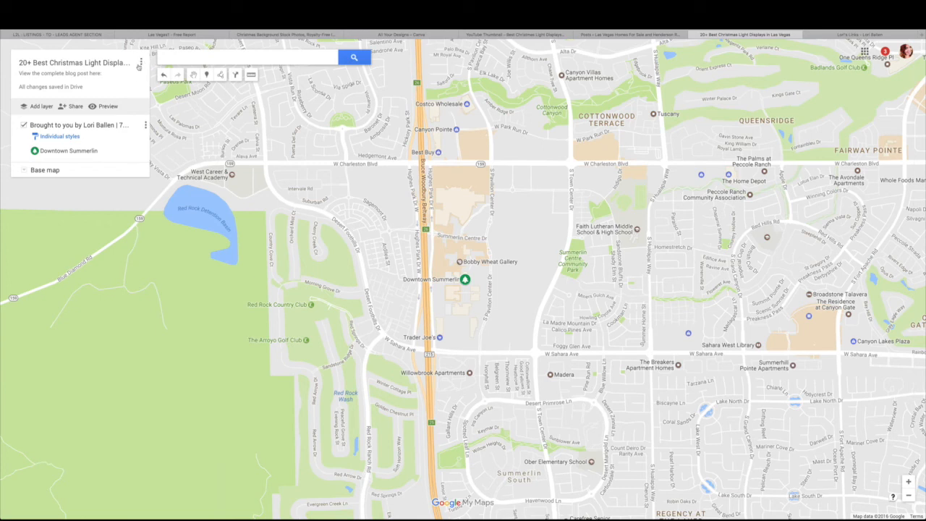
Print the map as a landscape Letter PDF
{"action": "left_click", "coordinate": [141, 63]}
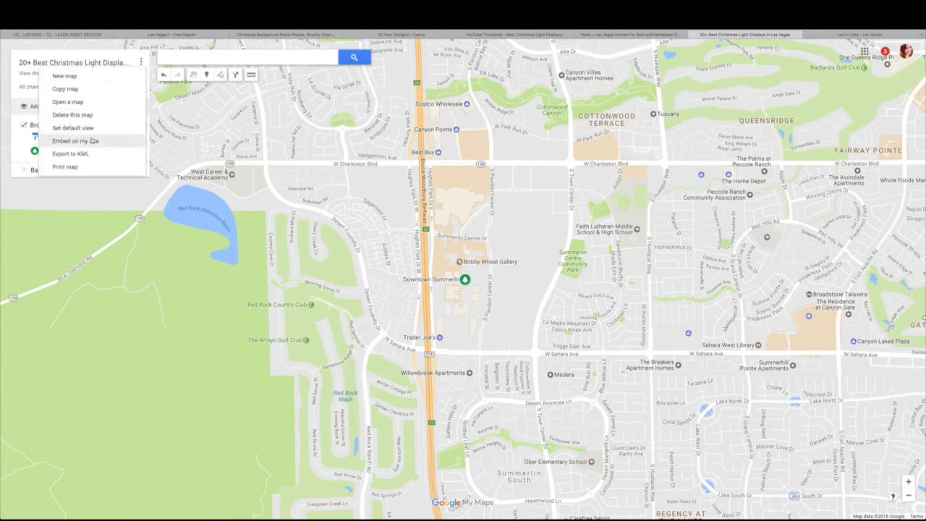
{"action": "left_click", "coordinate": [65, 167]}
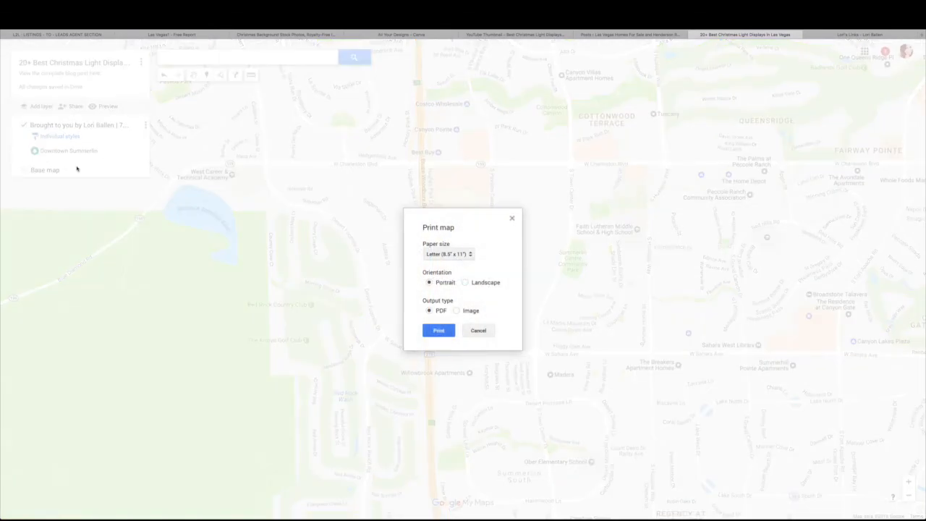
{"action": "left_click", "coordinate": [465, 283]}
{"action": "left_click", "coordinate": [438, 331]}
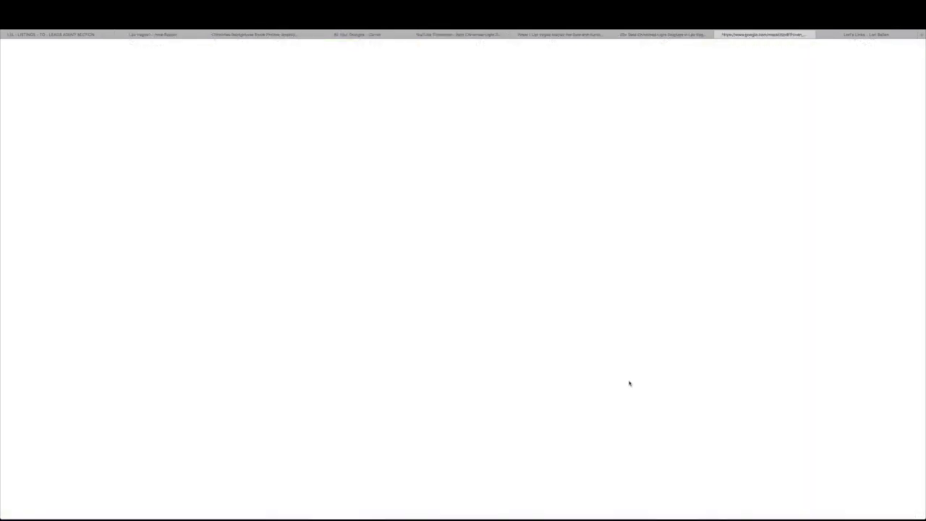
Review the generated landscape PDF of the Christmas lights map, then return to the My Maps editor
{"action": "scroll", "coordinate": [630, 383], "scroll_direction": "down", "scroll_amount": 4}
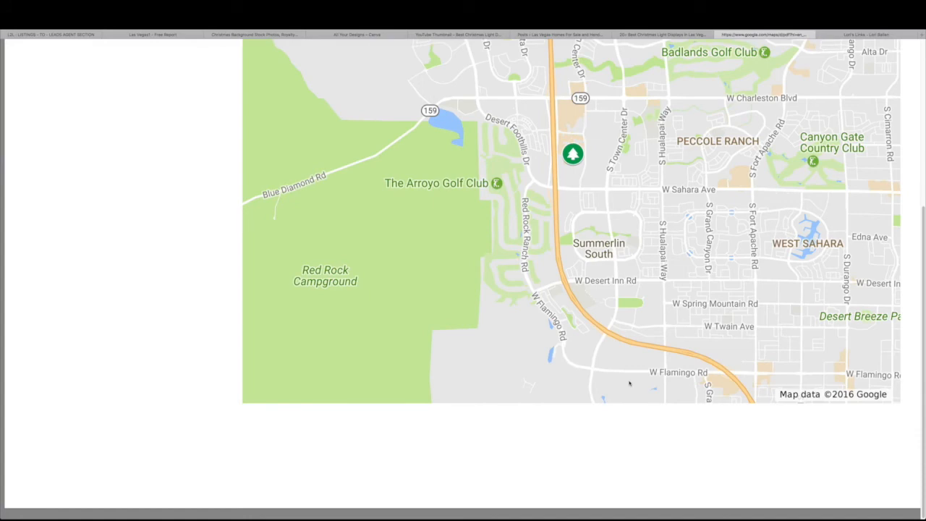
{"action": "scroll", "coordinate": [630, 384], "scroll_direction": "up", "scroll_amount": 4}
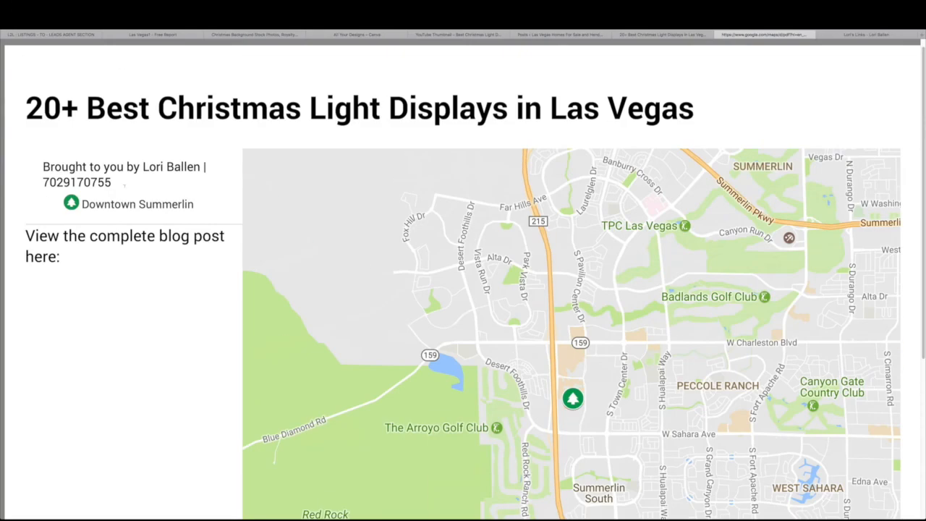
{"action": "left_click_drag", "start_coordinate": [43, 166], "coordinate": [117, 183]}
{"action": "left_click", "coordinate": [164, 336]}
{"action": "scroll", "coordinate": [165, 337], "scroll_direction": "down", "scroll_amount": 1}
{"action": "scroll", "coordinate": [178, 367], "scroll_direction": "down", "scroll_amount": 3}
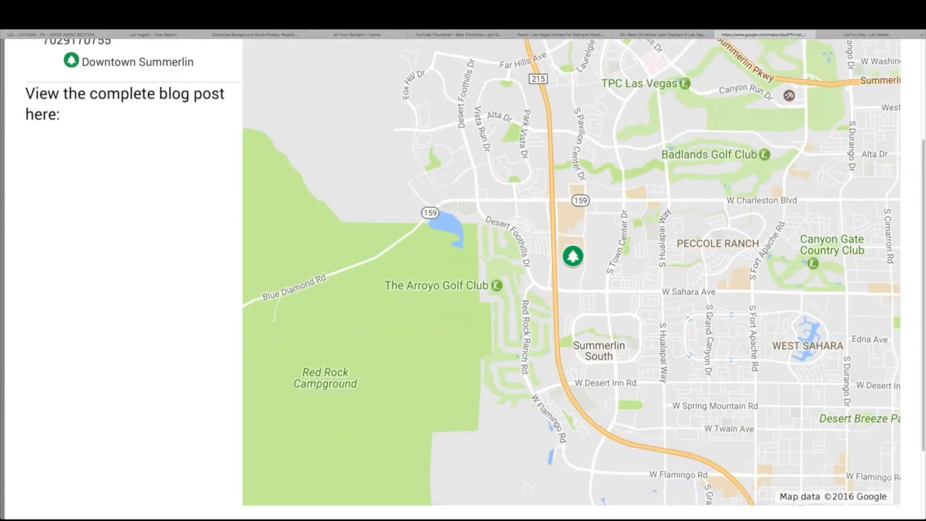
{"action": "scroll", "coordinate": [465, 278], "scroll_direction": "up", "scroll_amount": 4}
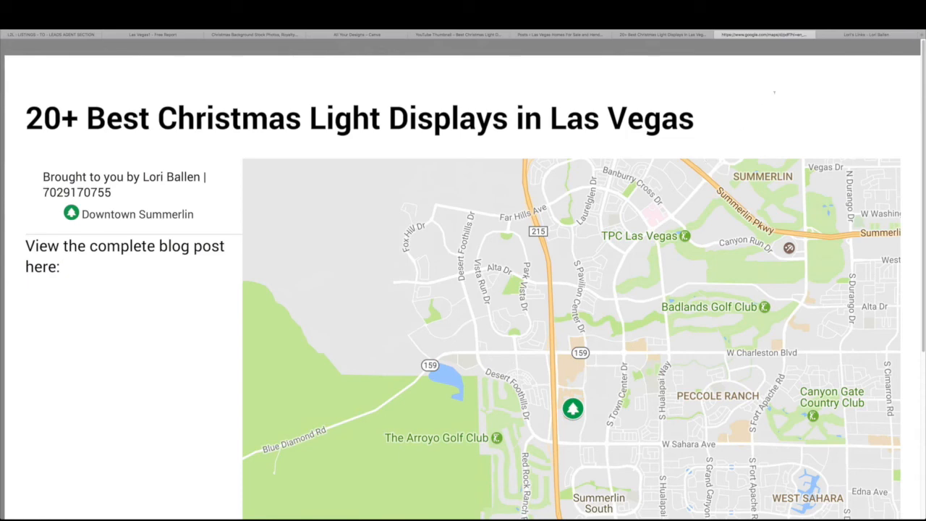
{"action": "scroll", "coordinate": [782, 68], "scroll_direction": "down", "scroll_amount": 2}
{"action": "scroll", "coordinate": [708, 83], "scroll_direction": "up", "scroll_amount": 2}
{"action": "double_click", "coordinate": [708, 82]}
{"action": "left_click", "coordinate": [707, 82]}
{"action": "mouse_move", "coordinate": [471, 485]}
{"action": "left_click", "coordinate": [658, 36]}
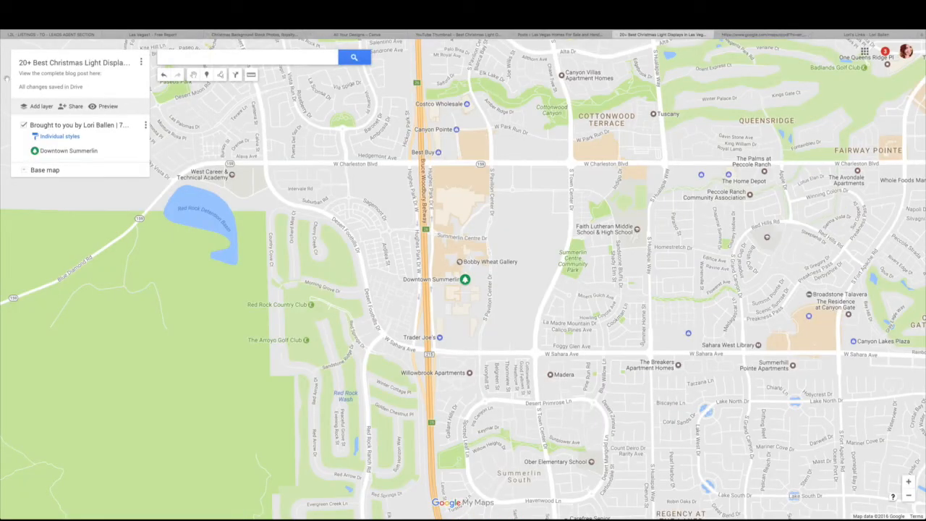
Look back over the L2L landing page form, then go to the WordPress Posts list
{"action": "left_click", "coordinate": [36, 35]}
{"action": "scroll", "coordinate": [337, 256], "scroll_direction": "down", "scroll_amount": 8}
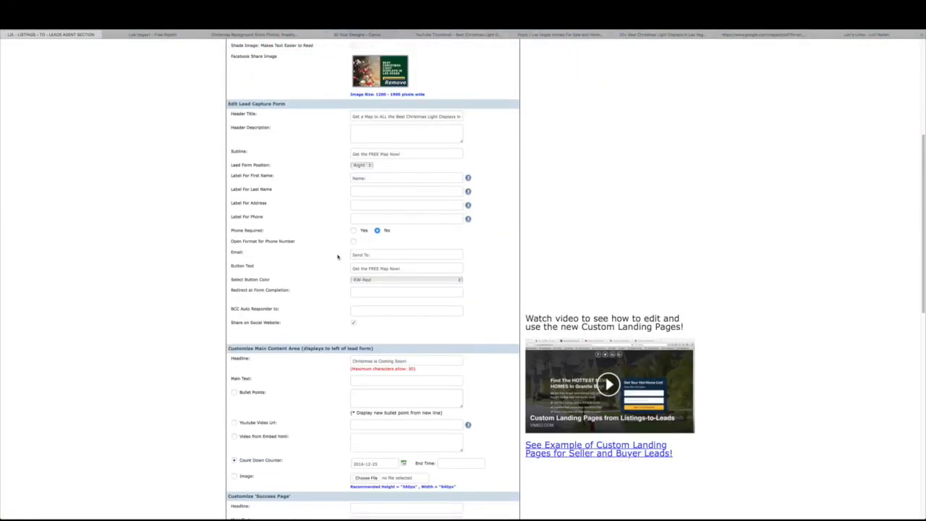
{"action": "scroll", "coordinate": [338, 256], "scroll_direction": "down", "scroll_amount": 5}
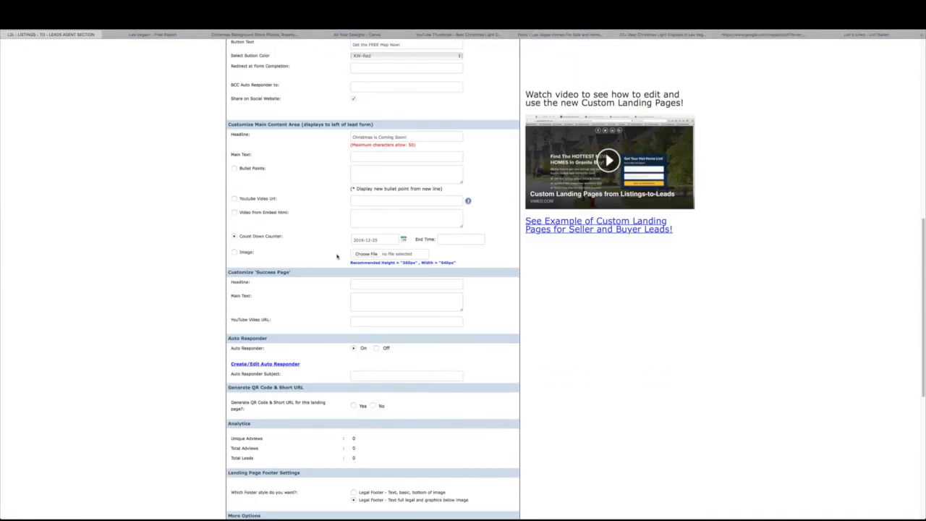
{"action": "scroll", "coordinate": [337, 256], "scroll_direction": "down", "scroll_amount": 1}
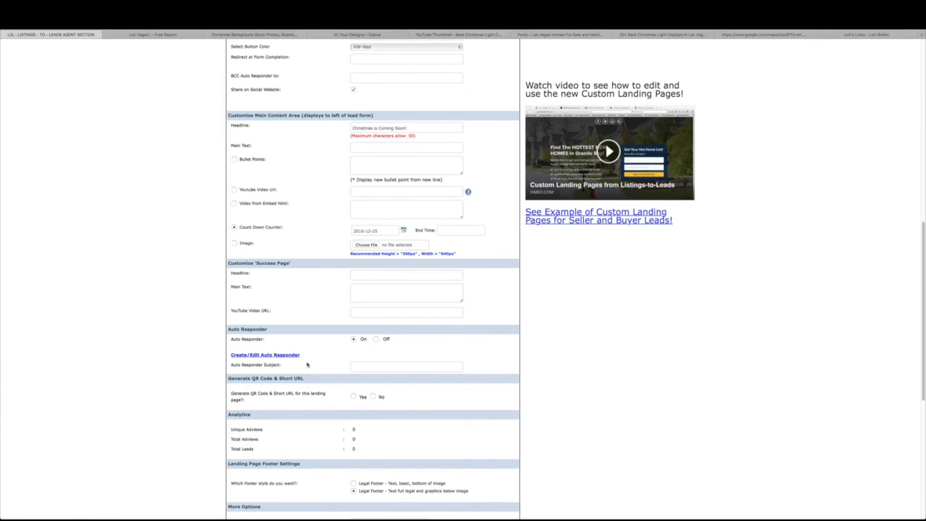
{"action": "left_click", "coordinate": [783, 35]}
{"action": "left_click", "coordinate": [519, 34]}
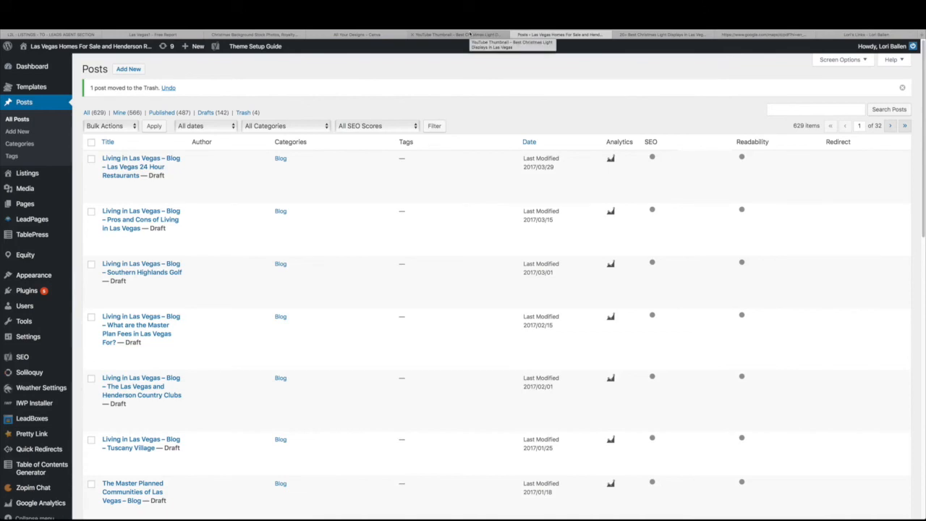
Select the full file URL of Home-Buying-Process.pdf in the WordPress Media Library
{"action": "mouse_move", "coordinate": [28, 192]}
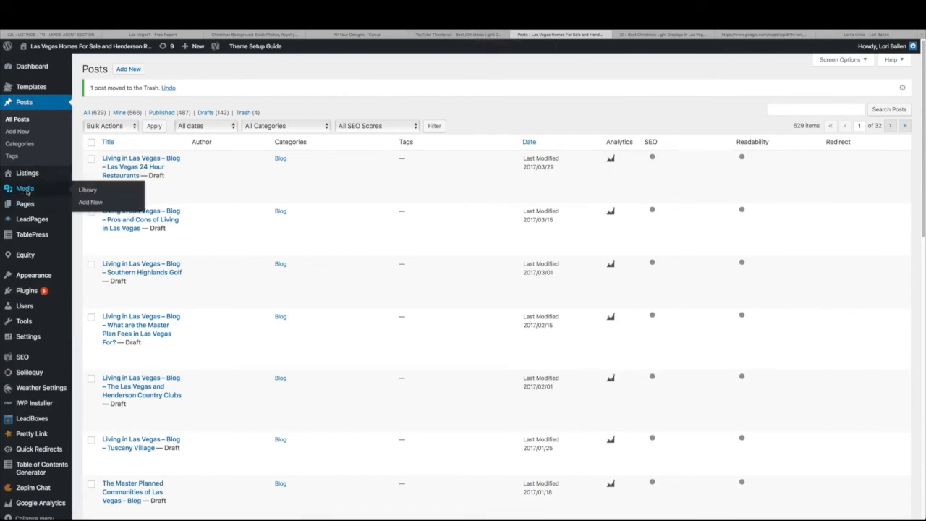
{"action": "left_click", "coordinate": [26, 189]}
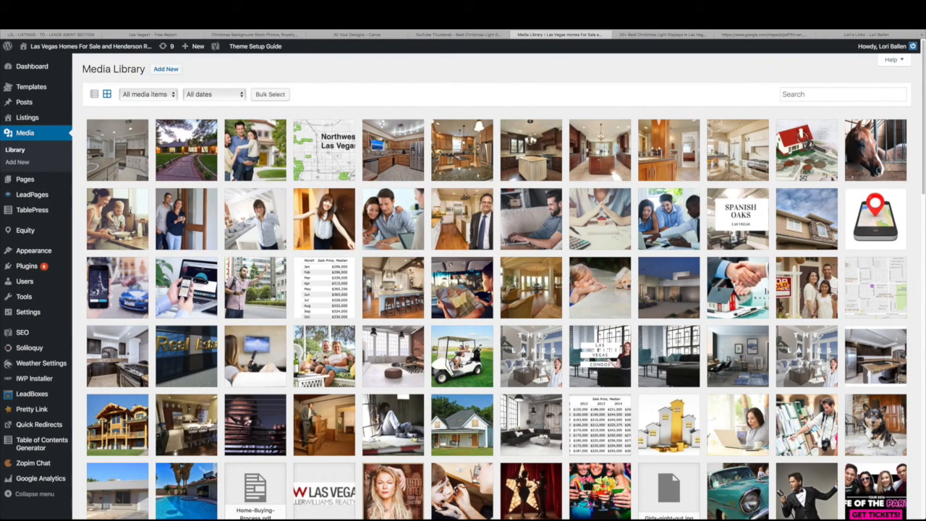
{"action": "scroll", "coordinate": [311, 489], "scroll_direction": "down", "scroll_amount": 2}
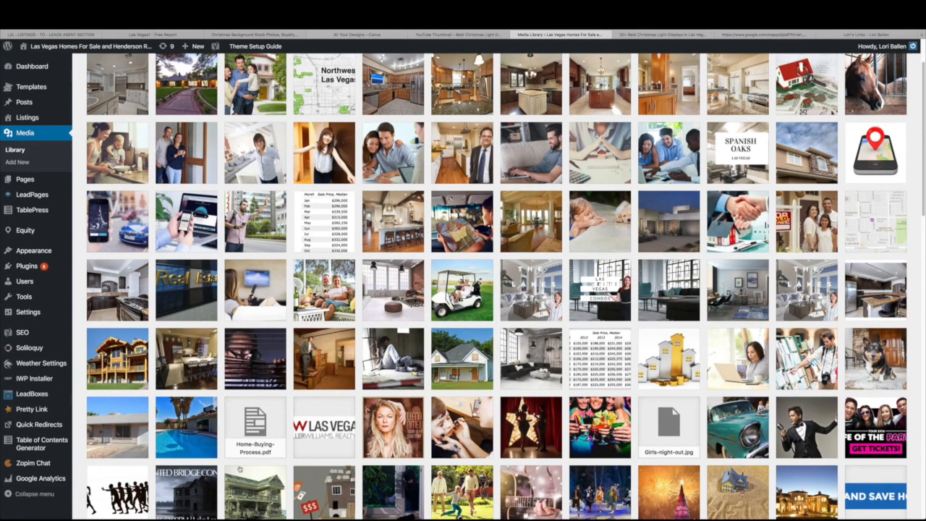
{"action": "left_click", "coordinate": [257, 431]}
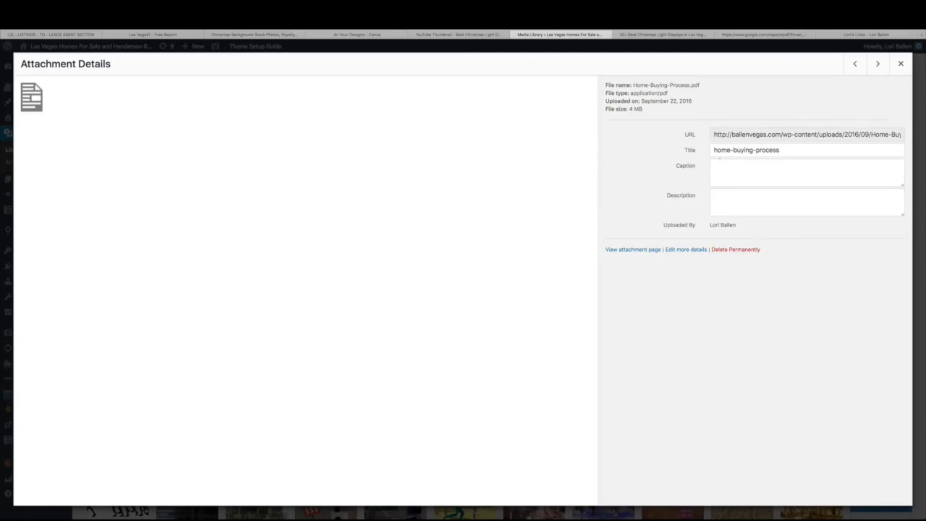
{"action": "left_click", "coordinate": [715, 136]}
{"action": "left_click_drag", "start_coordinate": [715, 135], "coordinate": [915, 136]}
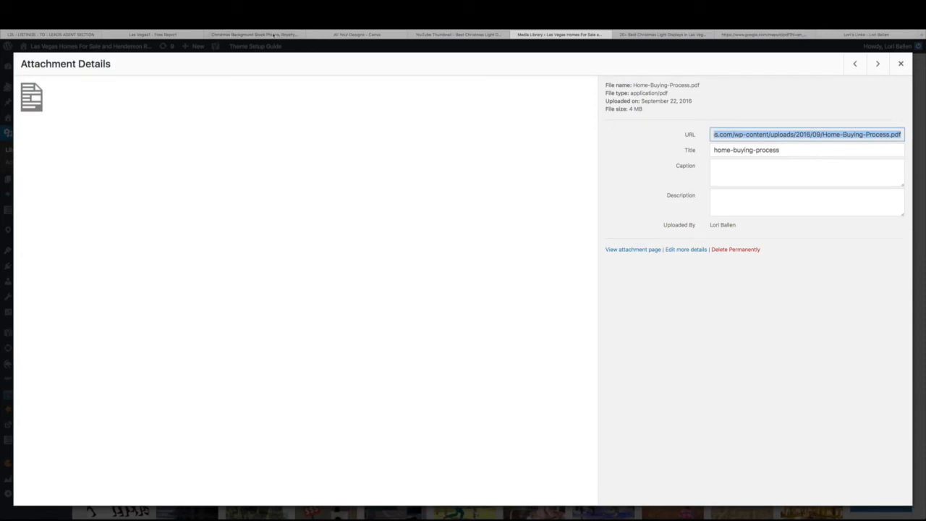
Switch browser tabs over to the live Christmas Free Report landing page
{"action": "left_click", "coordinate": [253, 34]}
{"action": "left_click", "coordinate": [357, 34]}
{"action": "left_click", "coordinate": [164, 35]}
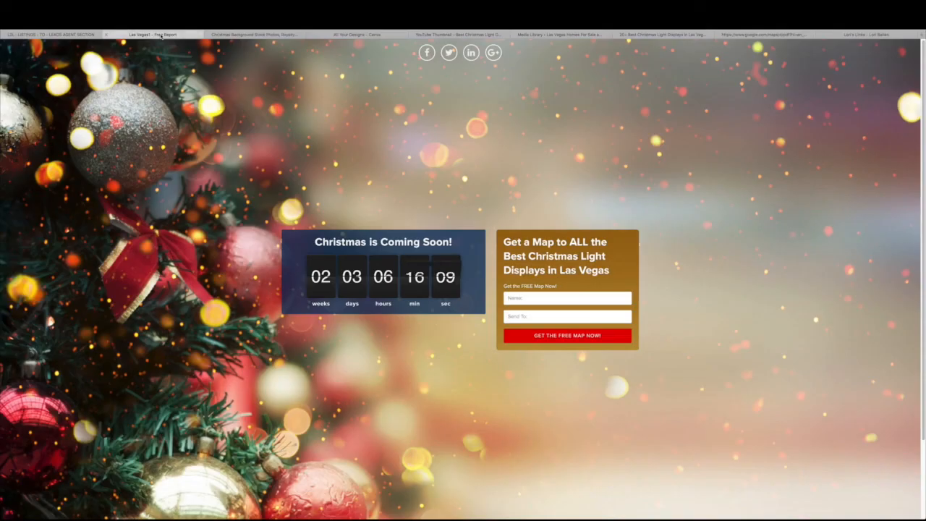
Check the auto-responder email's Printable Map & List and interactive map links, then close the editor
{"action": "left_click", "coordinate": [79, 35]}
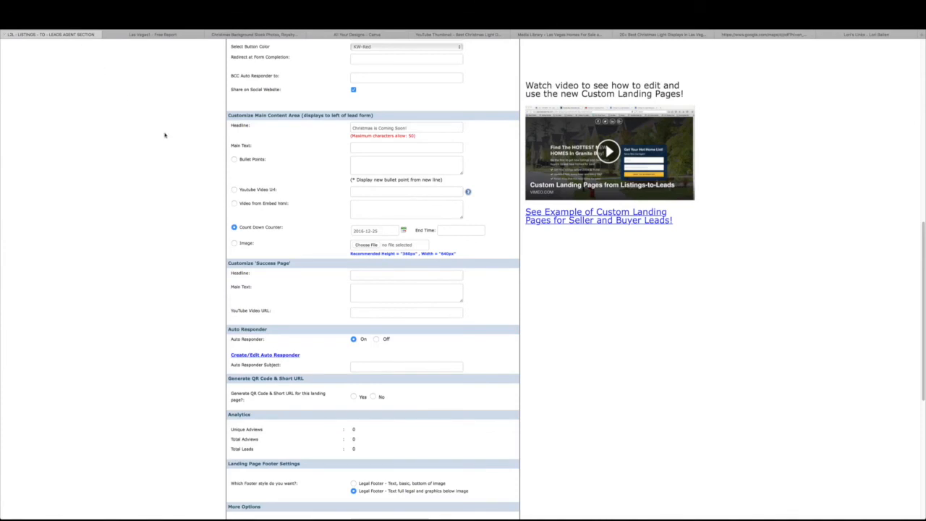
{"action": "left_click", "coordinate": [261, 356]}
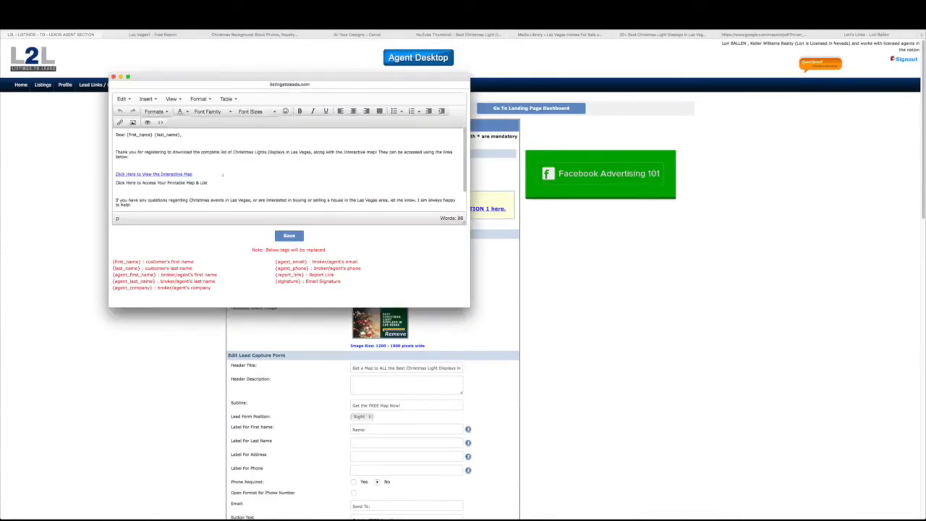
{"action": "left_click_drag", "start_coordinate": [209, 183], "coordinate": [115, 183]}
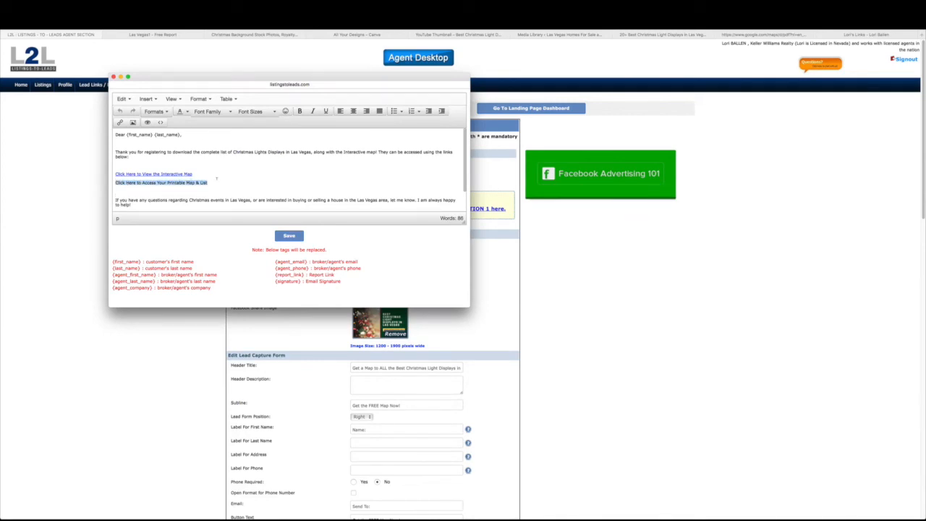
{"action": "left_click", "coordinate": [173, 173]}
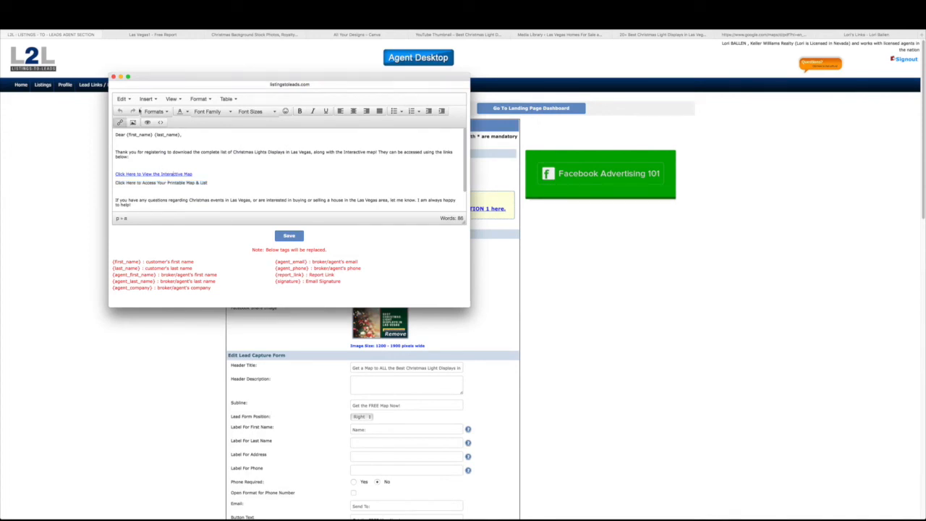
{"action": "left_click", "coordinate": [113, 76]}
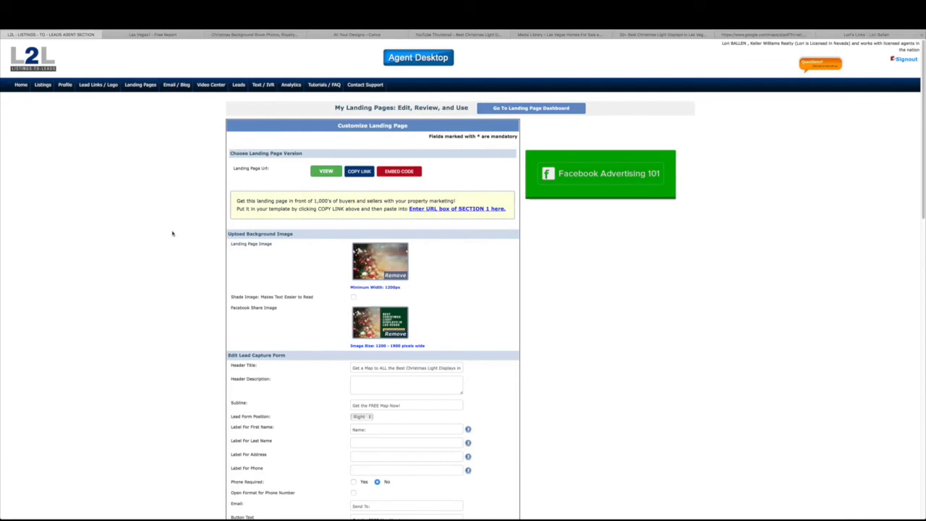
Review the Customize Landing Page settings down to Save & Update, then view the Las Vegas! - Free Report page
{"action": "scroll", "coordinate": [172, 233], "scroll_direction": "down", "scroll_amount": 5}
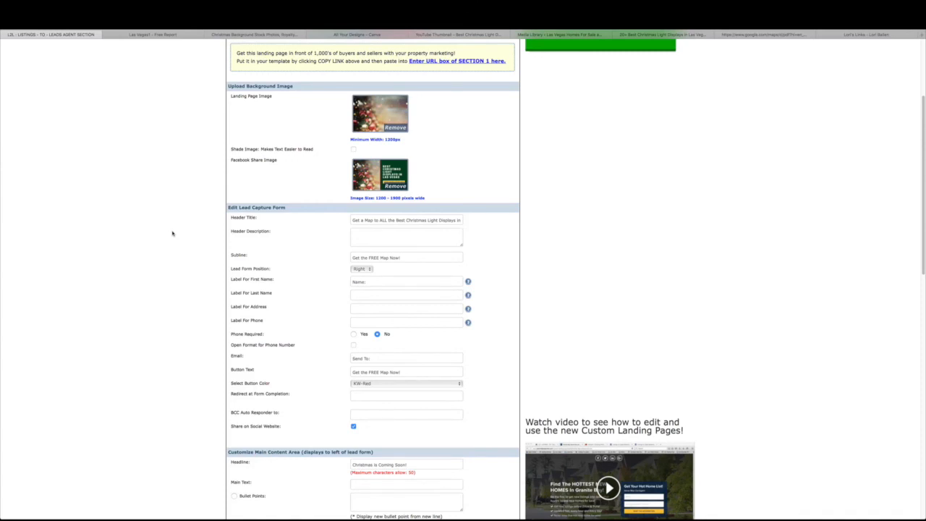
{"action": "scroll", "coordinate": [172, 233], "scroll_direction": "down", "scroll_amount": 5}
{"action": "scroll", "coordinate": [172, 233], "scroll_direction": "down", "scroll_amount": 6}
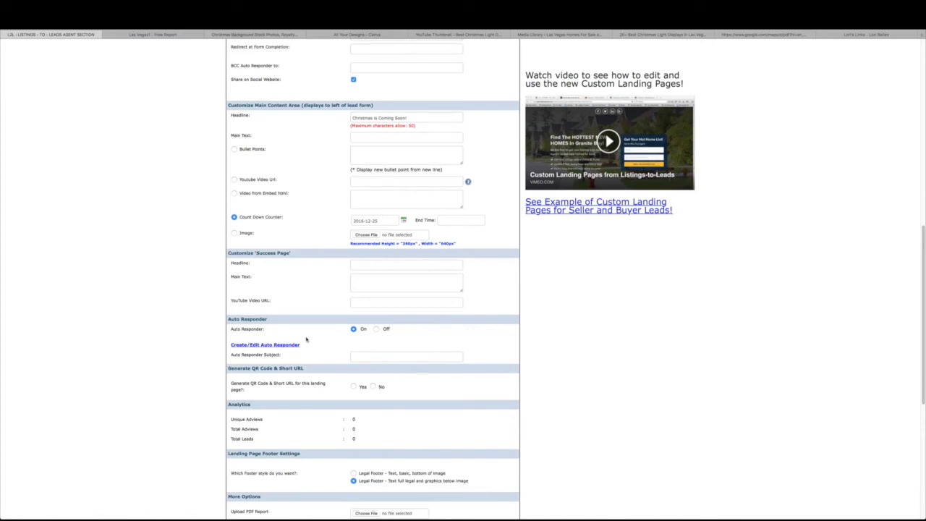
{"action": "scroll", "coordinate": [307, 340], "scroll_direction": "down", "scroll_amount": 5}
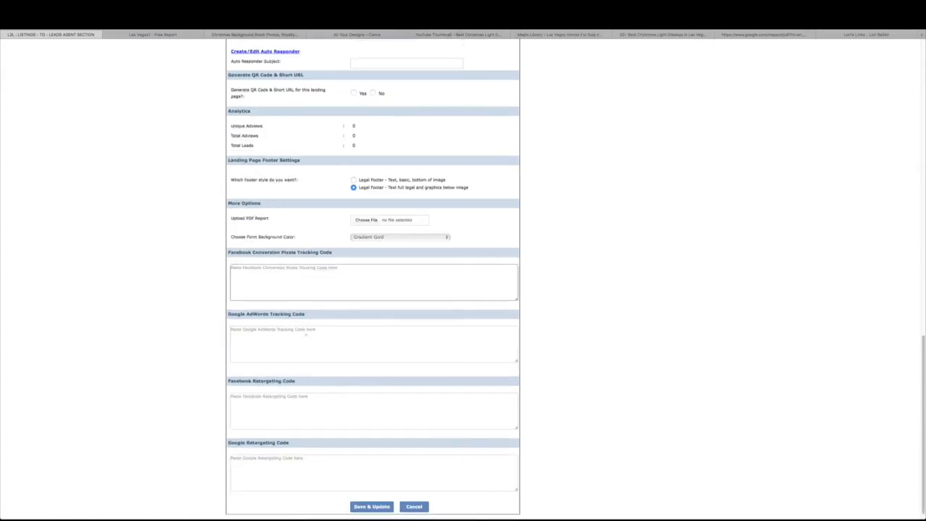
{"action": "scroll", "coordinate": [306, 335], "scroll_direction": "up", "scroll_amount": 15}
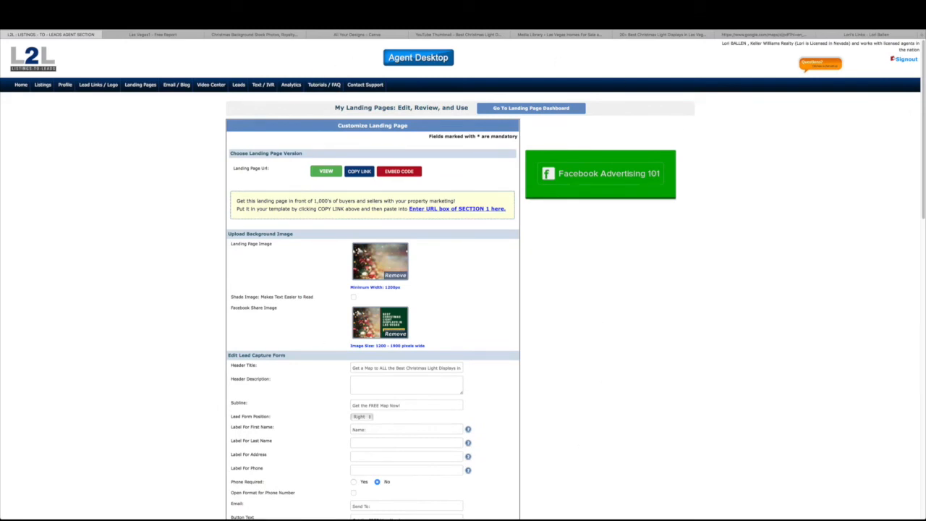
{"action": "left_click", "coordinate": [152, 34]}
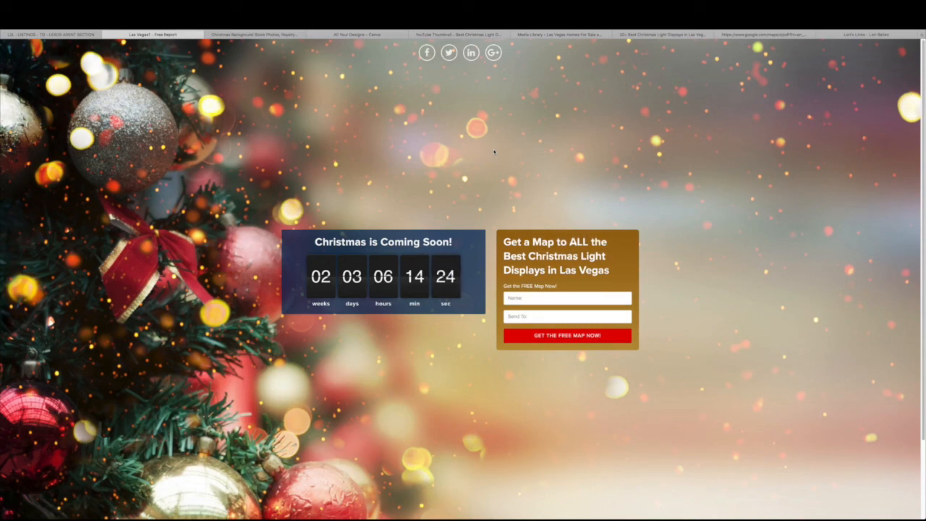
{"action": "left_click", "coordinate": [773, 34]}
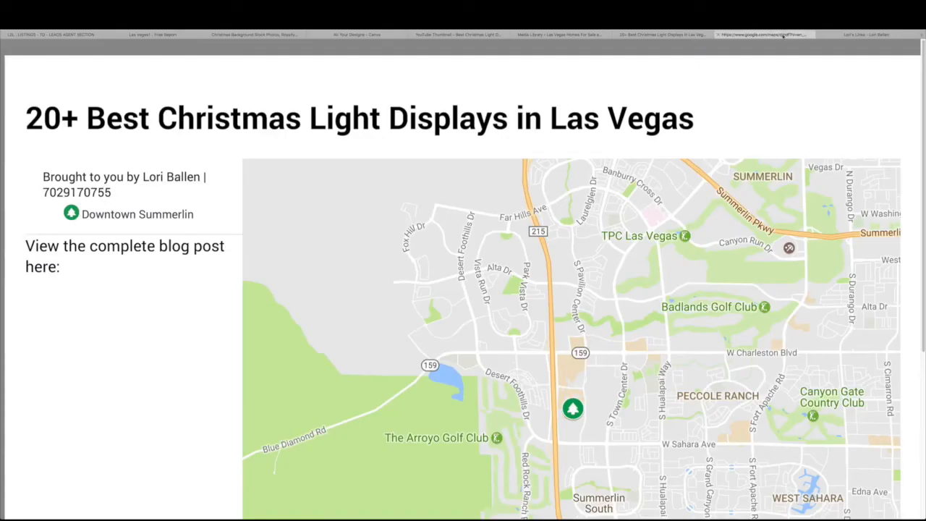
{"action": "left_click", "coordinate": [837, 36]}
{"action": "scroll", "coordinate": [454, 278], "scroll_direction": "up", "scroll_amount": 3}
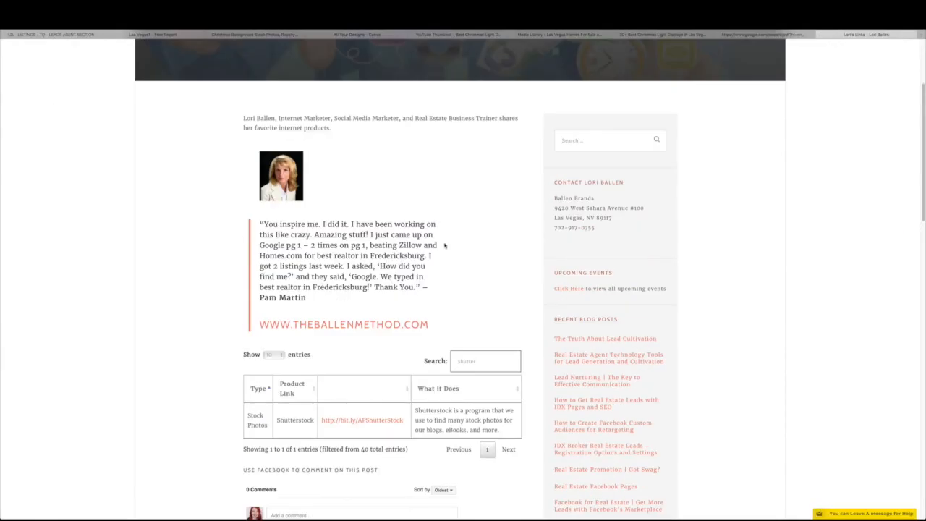
{"action": "scroll", "coordinate": [451, 273], "scroll_direction": "down", "scroll_amount": 1}
{"action": "double_click", "coordinate": [471, 339]}
{"action": "type", "text": "idx"}
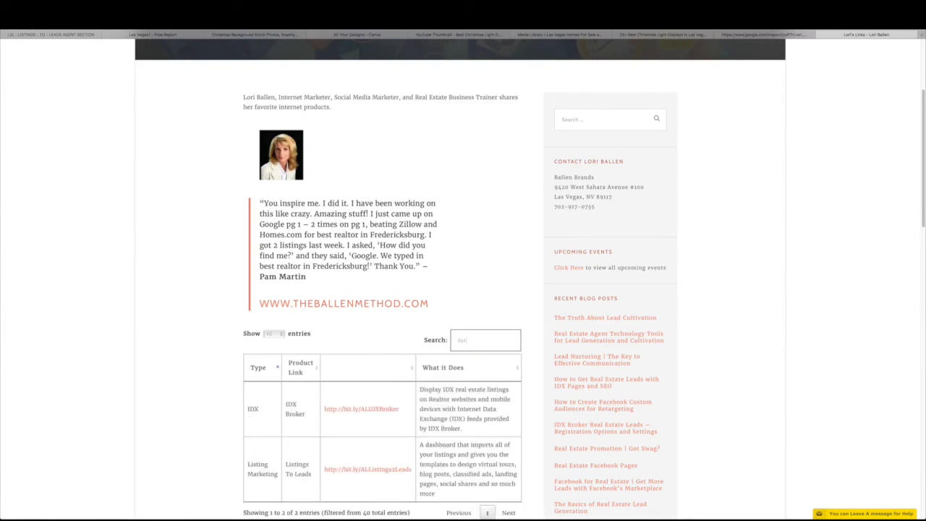
{"action": "scroll", "coordinate": [456, 368], "scroll_direction": "down", "scroll_amount": 1}
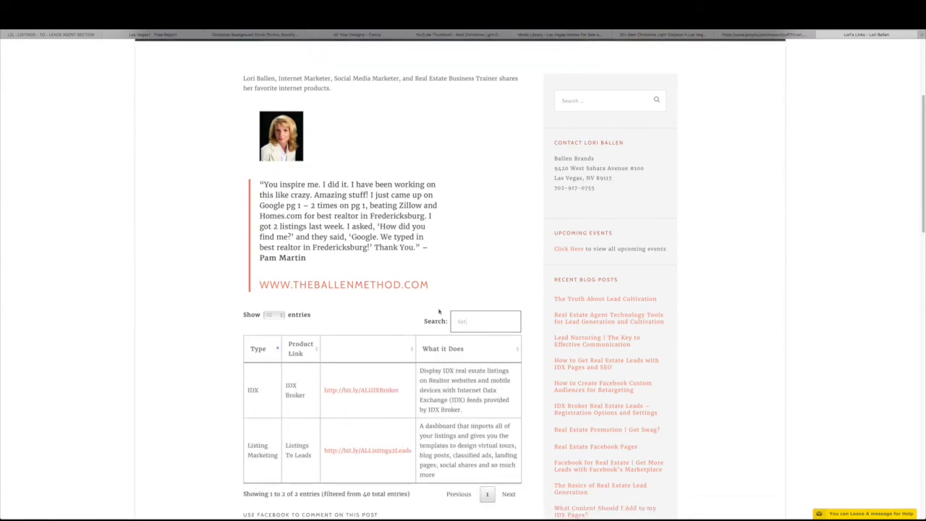
{"action": "type", "text": "listing"}
{"action": "left_click", "coordinate": [61, 34]}
{"action": "left_click", "coordinate": [123, 35]}
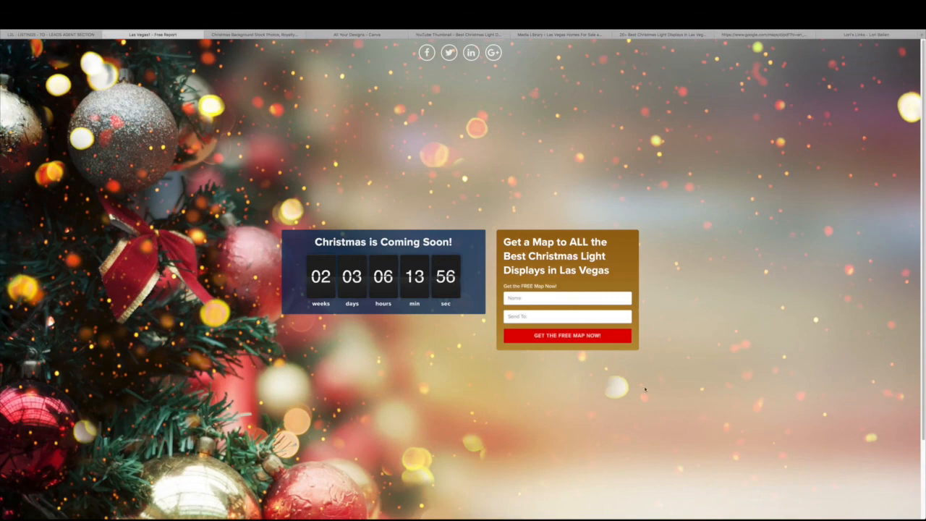